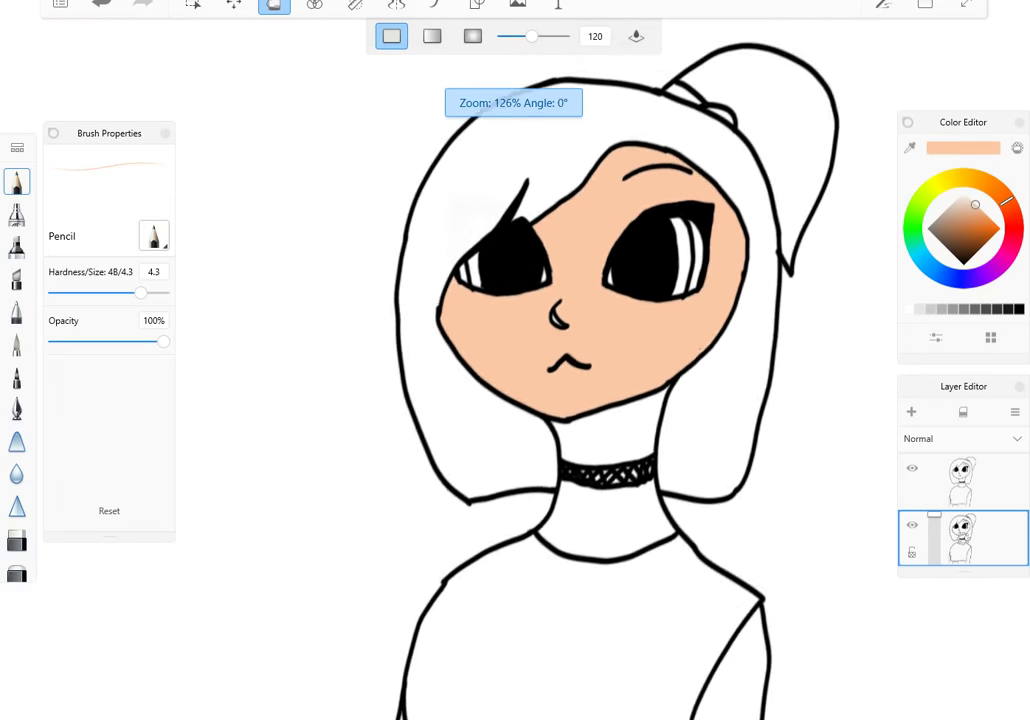
- Replace the face's orange fill with a paler skin tone and fill the neck with light peach
key("ctrl+z")
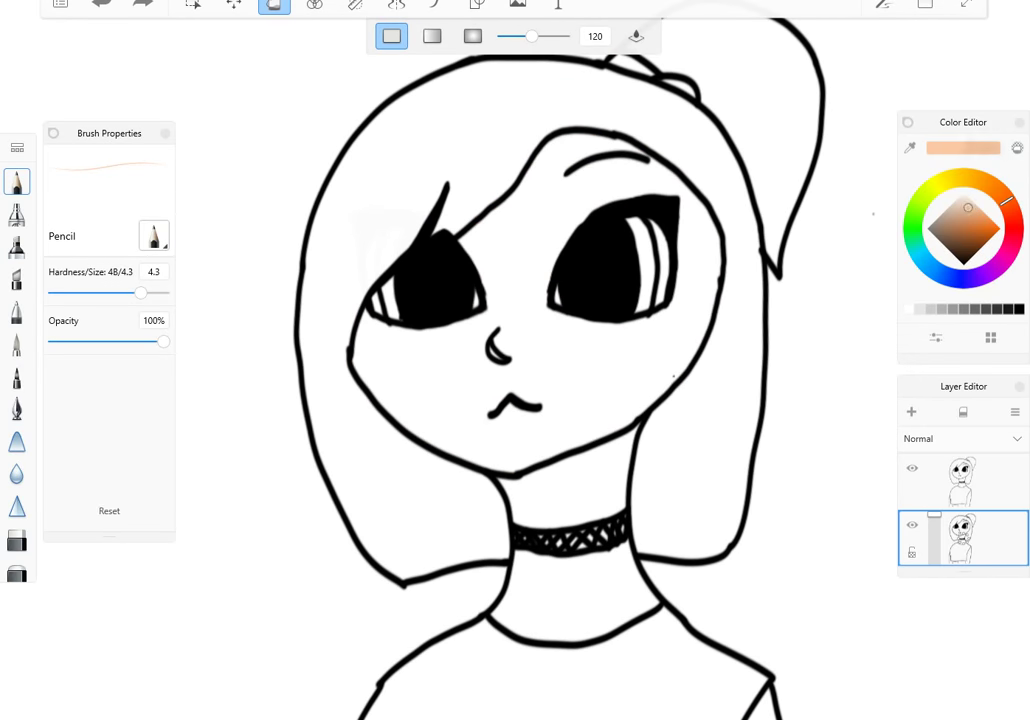
key("ctrl+y")
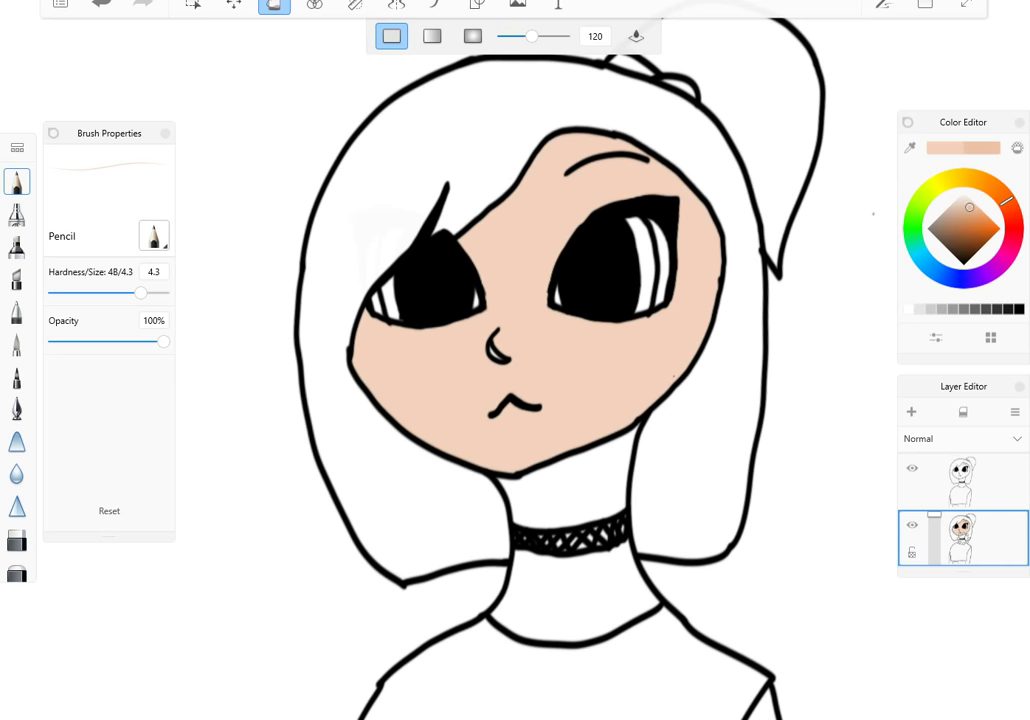
left_click(565, 495)
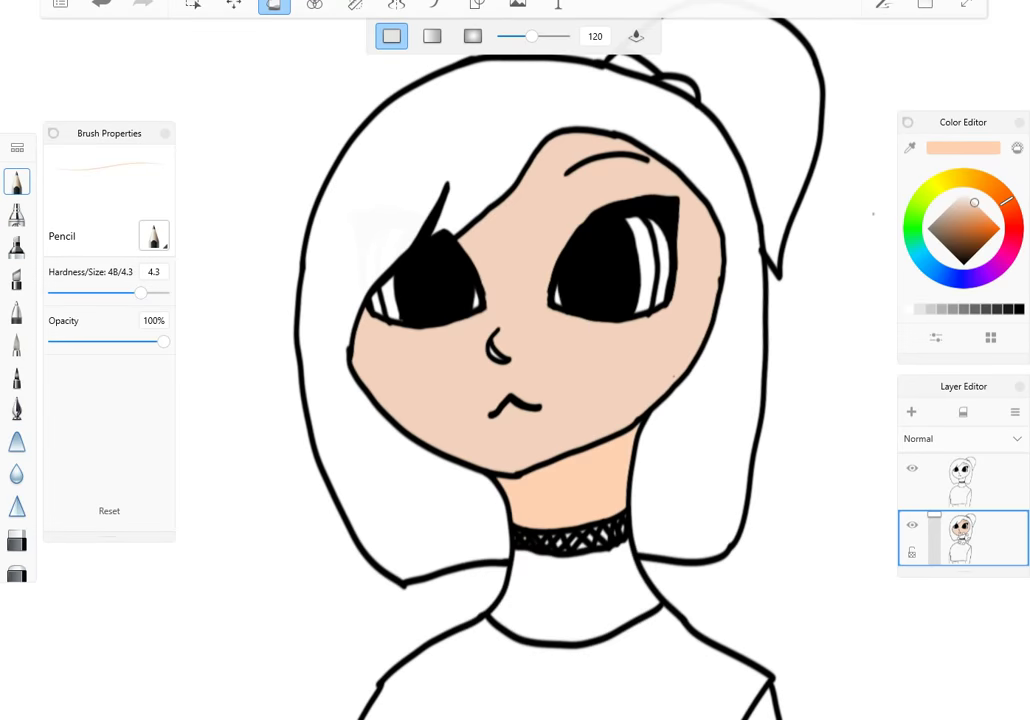
scroll(560, 360, "up", 2)
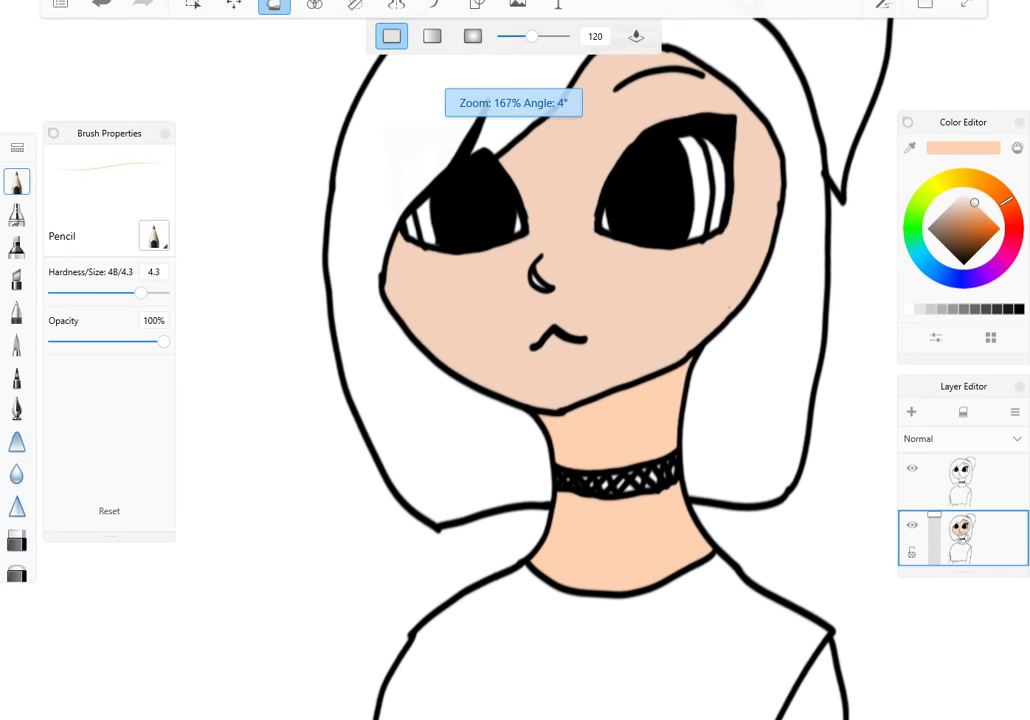
- Fill several gaps in the choker's crosshatch pattern with light peach and undo the stray fill
scroll(645, 495, "up", 5)
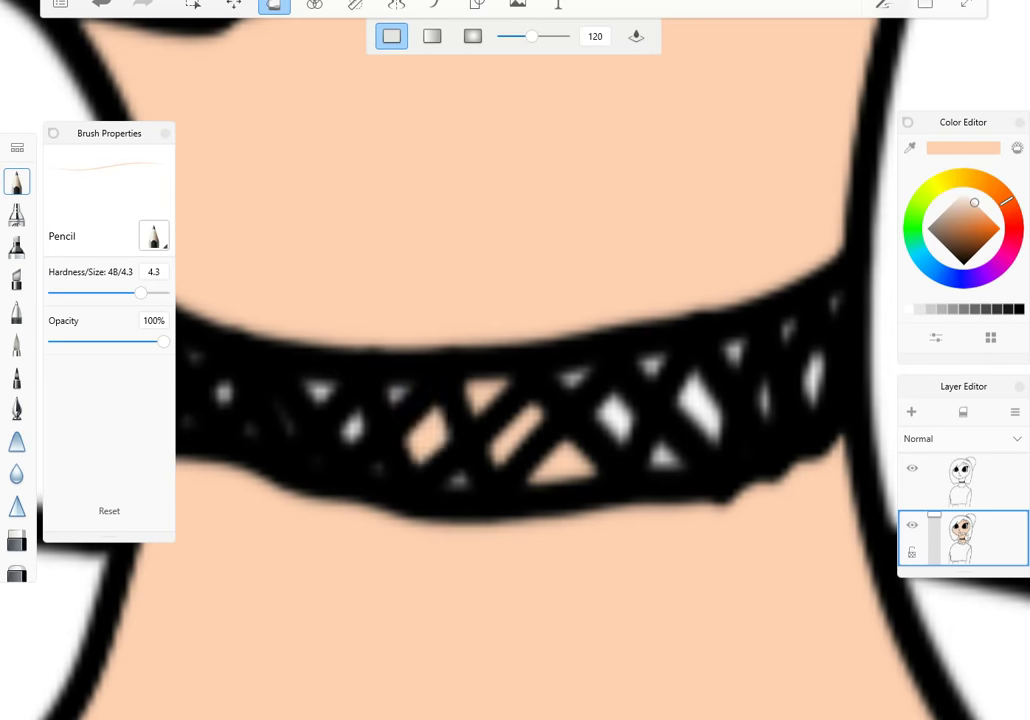
scroll(515, 360, "down", 5)
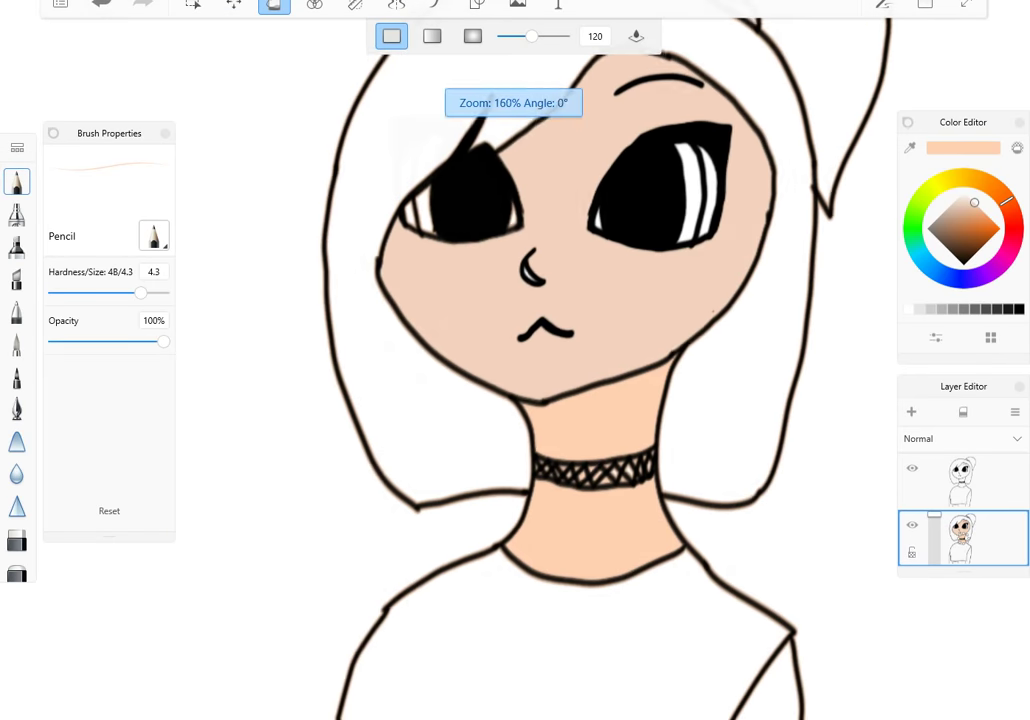
key("ctrl+z")
scroll(590, 470, "up", 6)
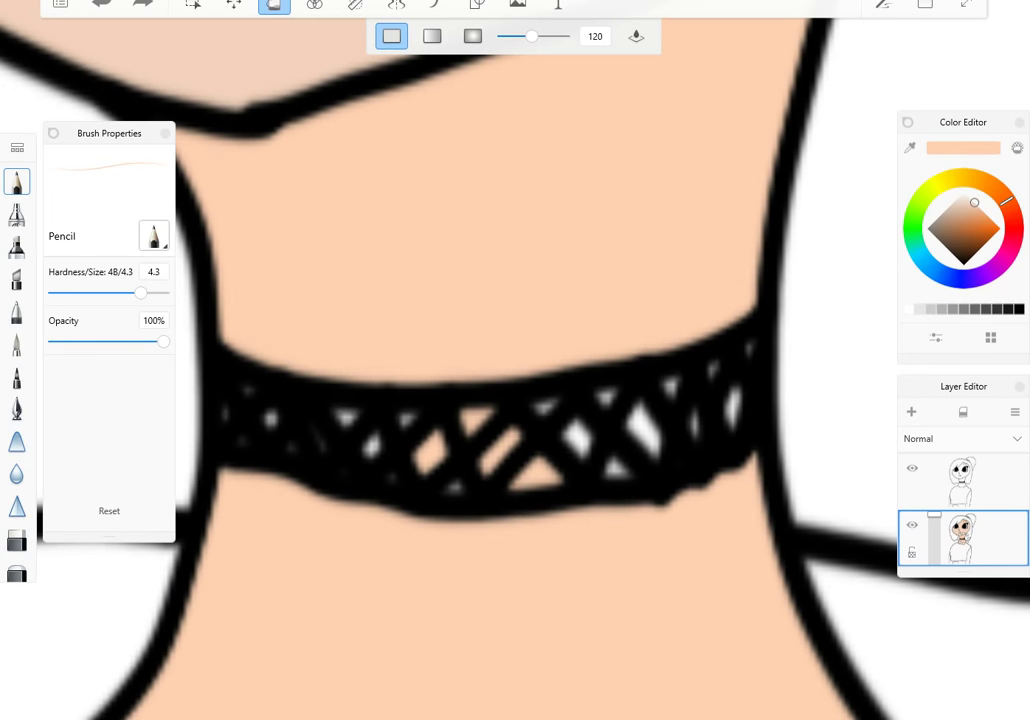
left_click(961, 537)
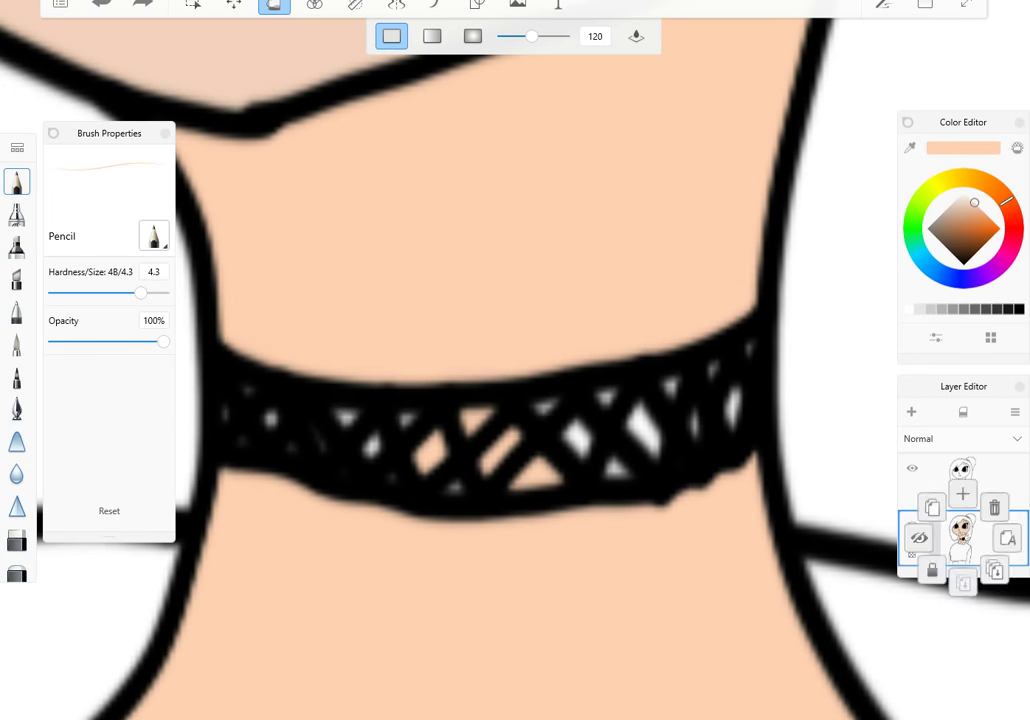
key("Escape")
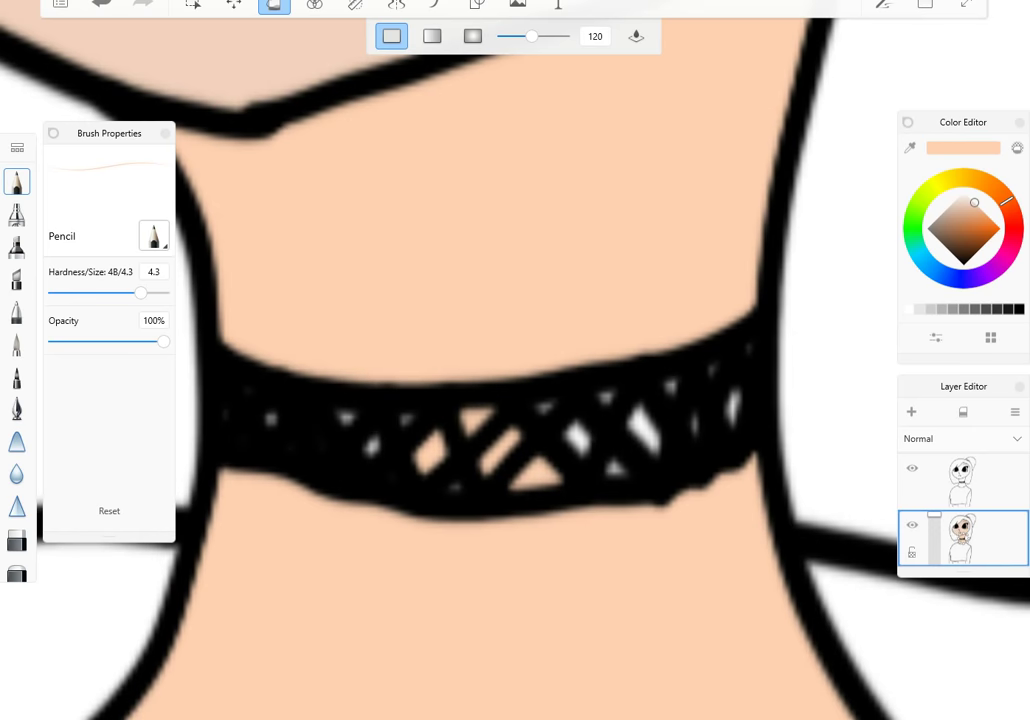
scroll(963, 510, "down", 1)
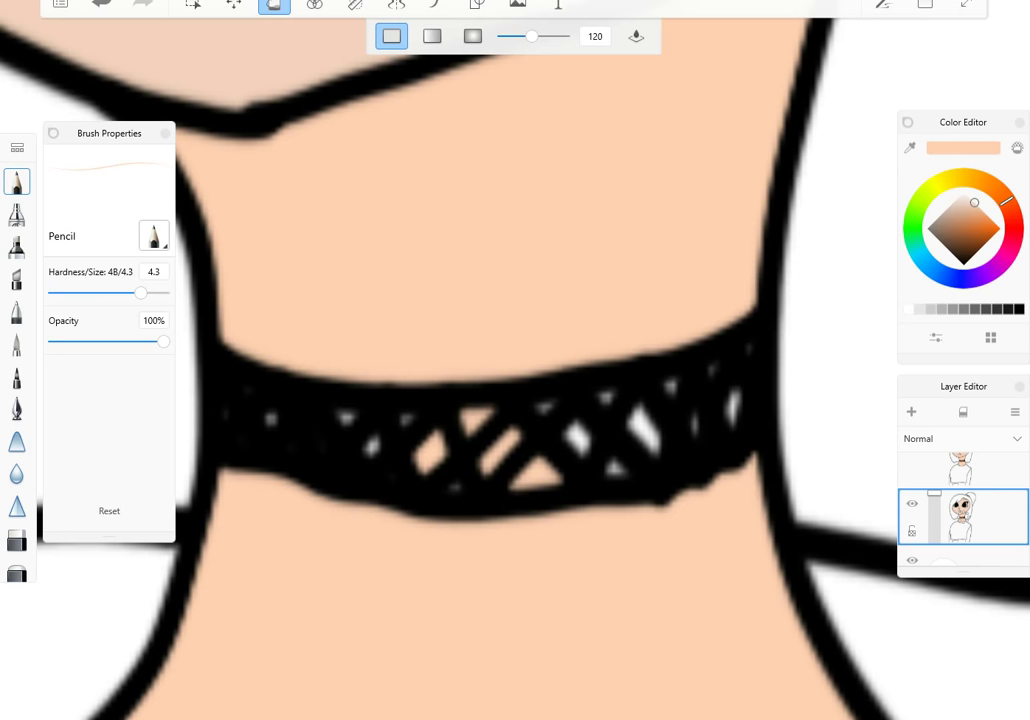
- Paint the choker's remaining gaps light peach with the Paintbrush and place the coloring layer below the line art
left_click(17, 343)
mouse_move(365, 391)
left_mouse_down()
mouse_move(433, 328)
mouse_move(462, 354)
mouse_move(598, 325)
left_mouse_up()
mouse_move(305, 362)
left_mouse_down()
mouse_move(270, 334)
mouse_move(200, 314)
mouse_move(181, 334)
left_mouse_up()
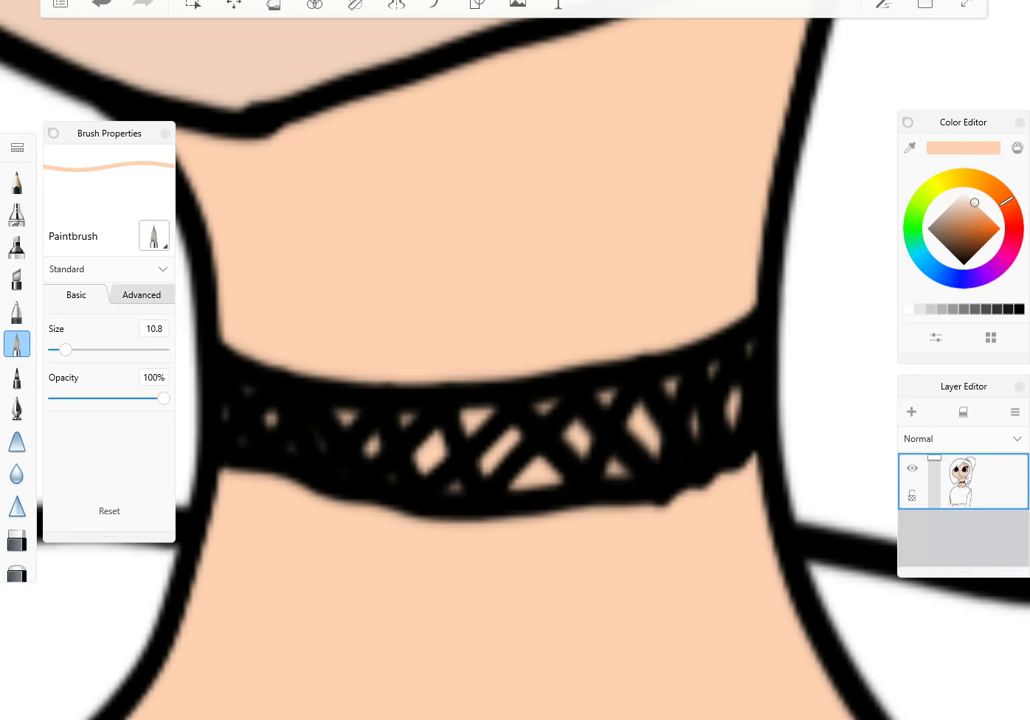
left_click_drag(961, 483, 961, 538)
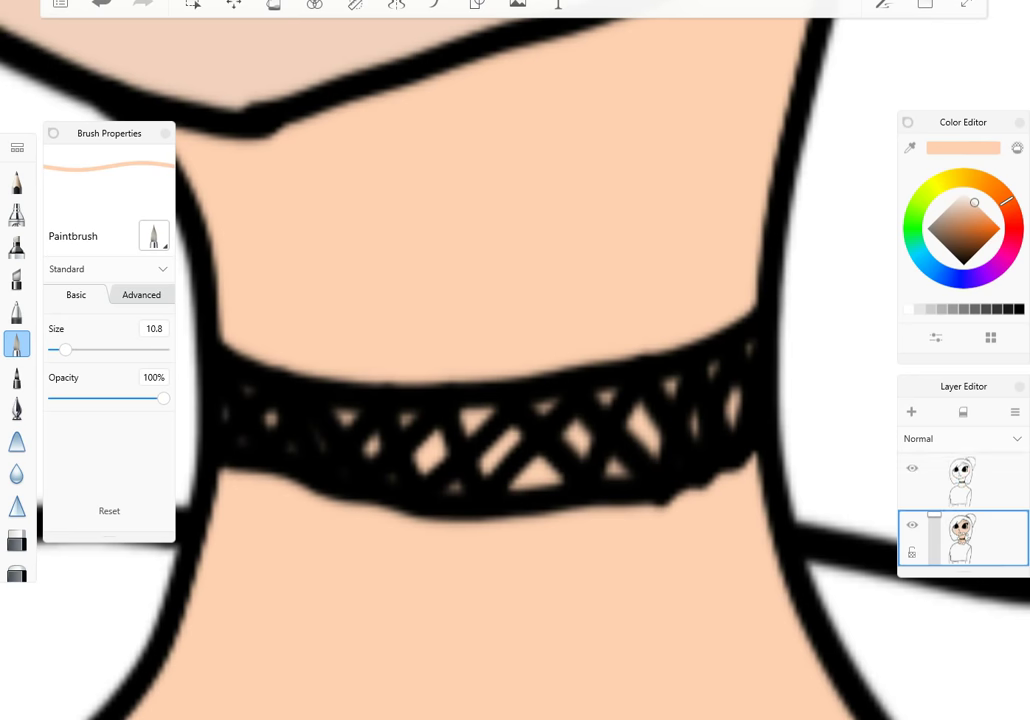
- Sample the face's pale skin tone as the active color for the Flood Fill tool
scroll(515, 360, "down", 10)
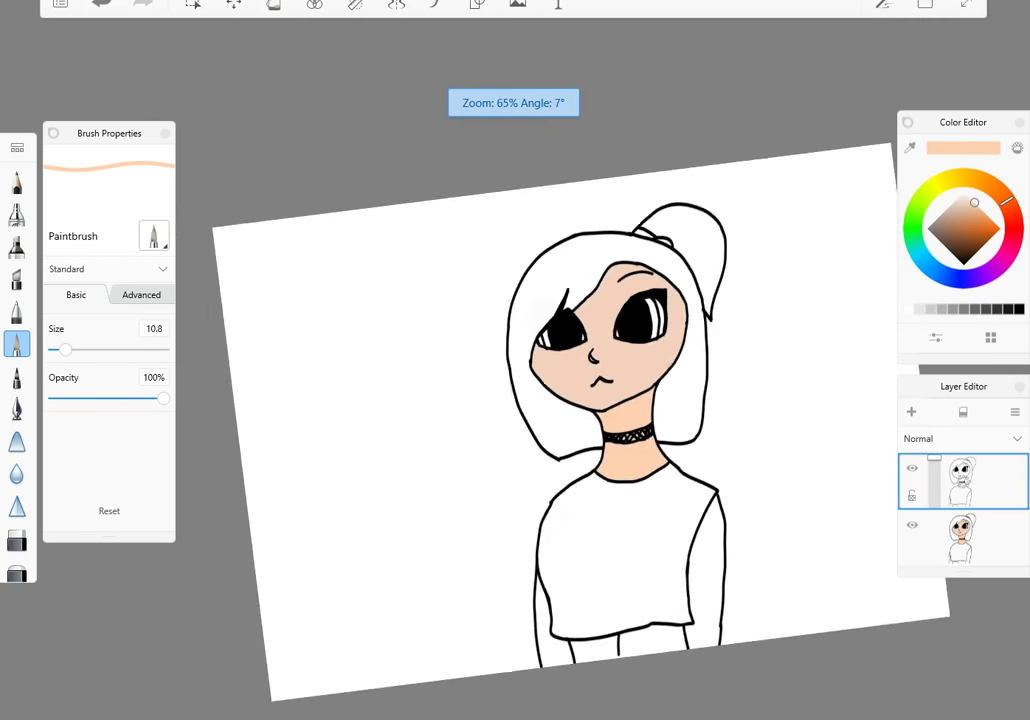
scroll(515, 400, "up", 5)
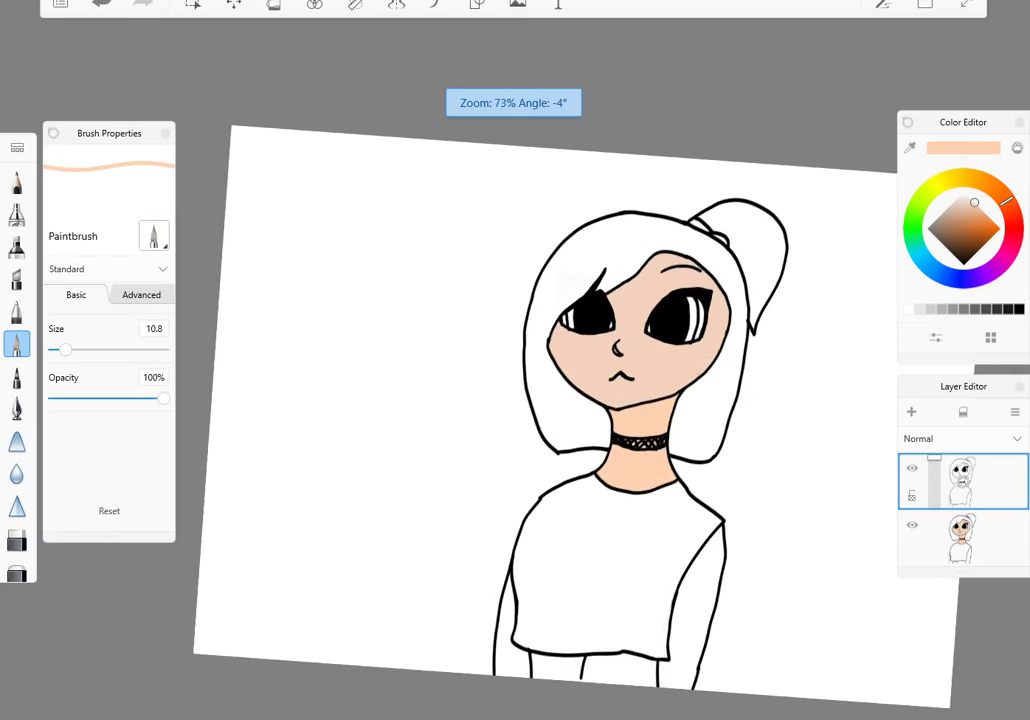
scroll(515, 400, "up", 2)
key("Tab")
left_click(581, 352, "alt")
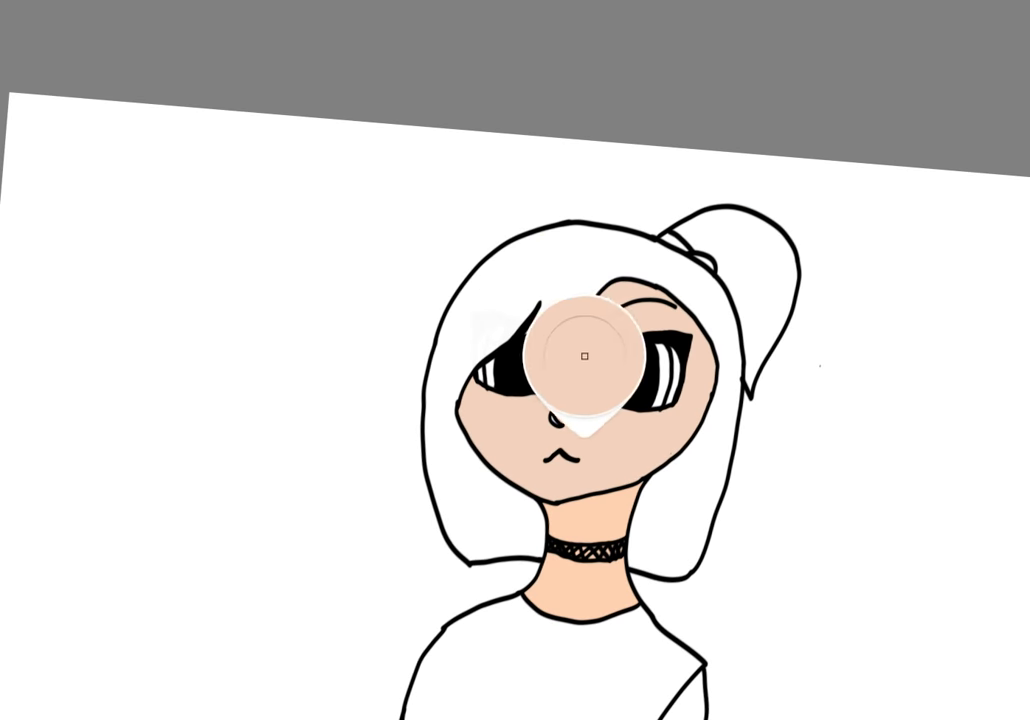
key("Tab")
scroll(581, 352, "up", 4)
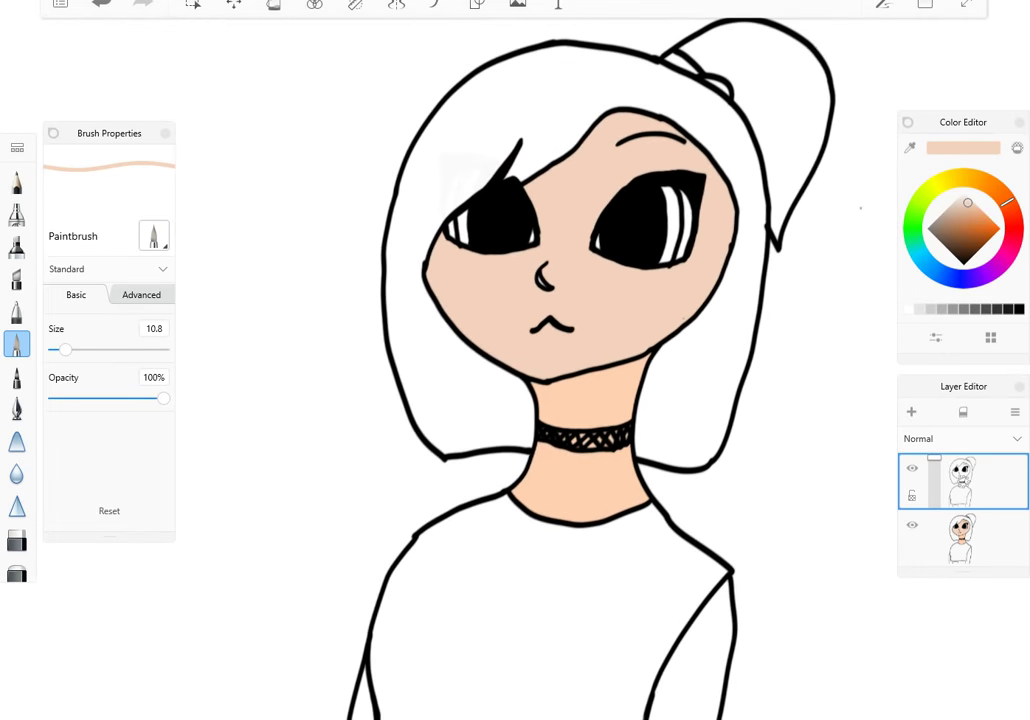
key("f")
- Fill the neck, both arms and the midriff with the sampled skin tone on the line art layer
left_click(585, 480)
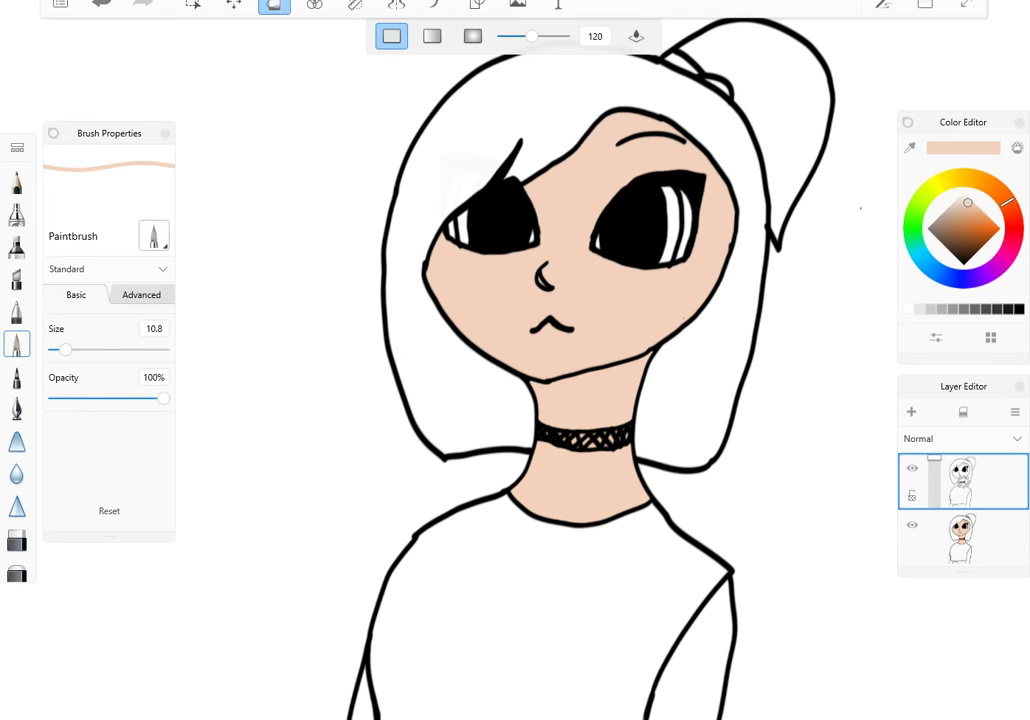
scroll(515, 360, "down", 3)
left_click(650, 560)
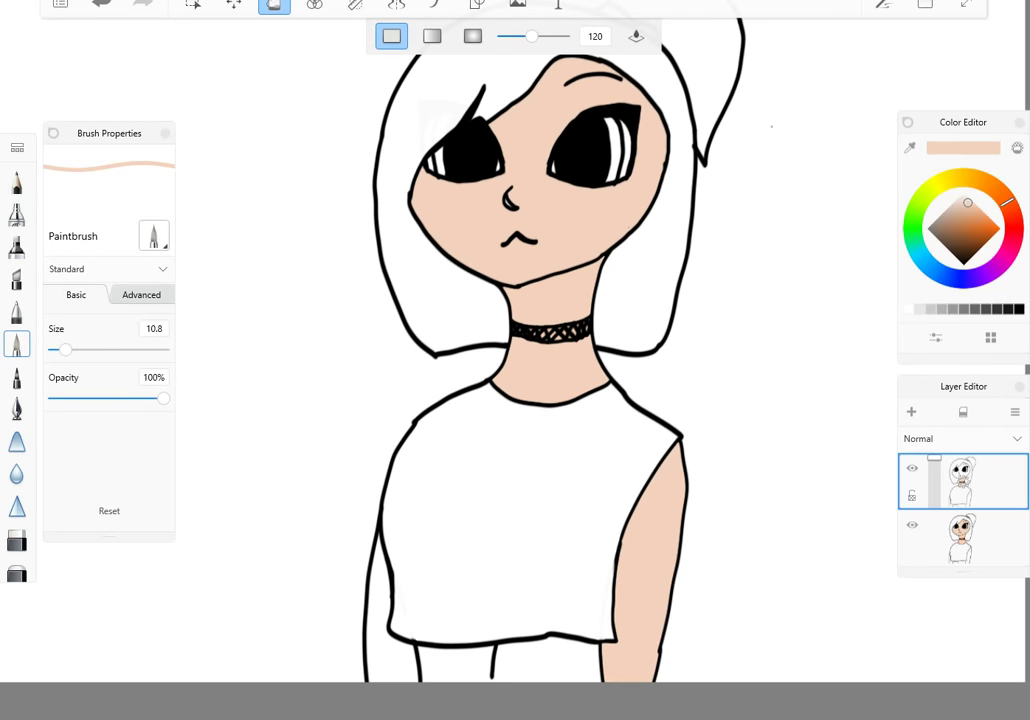
left_click(390, 600)
left_click(545, 660)
scroll(515, 360, "down", 4)
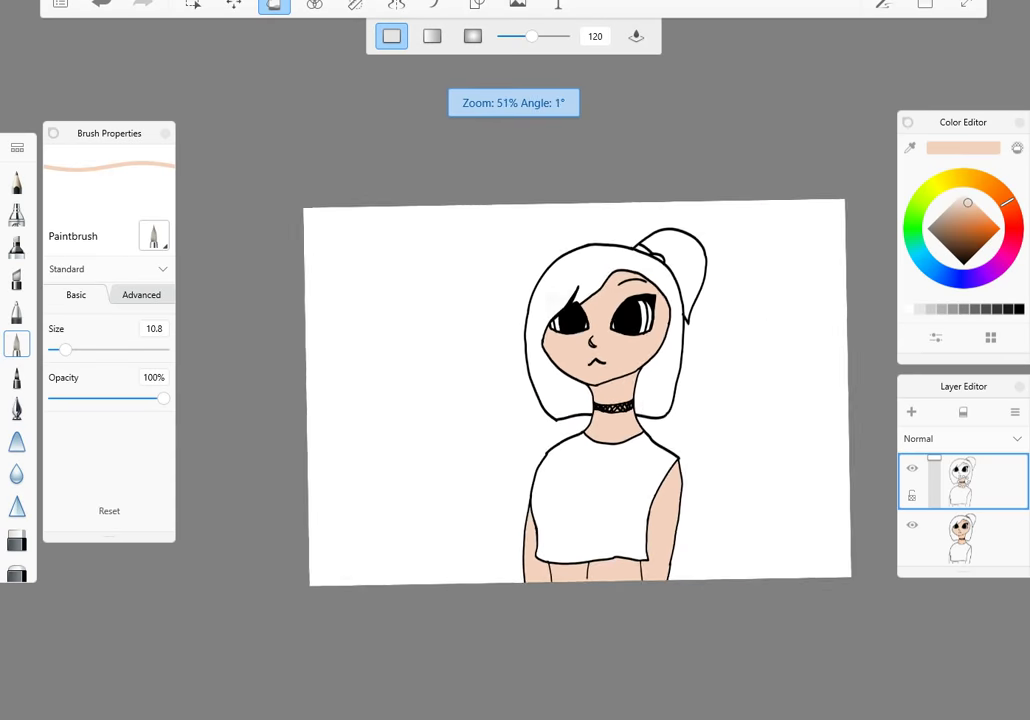
scroll(515, 360, "up", 4)
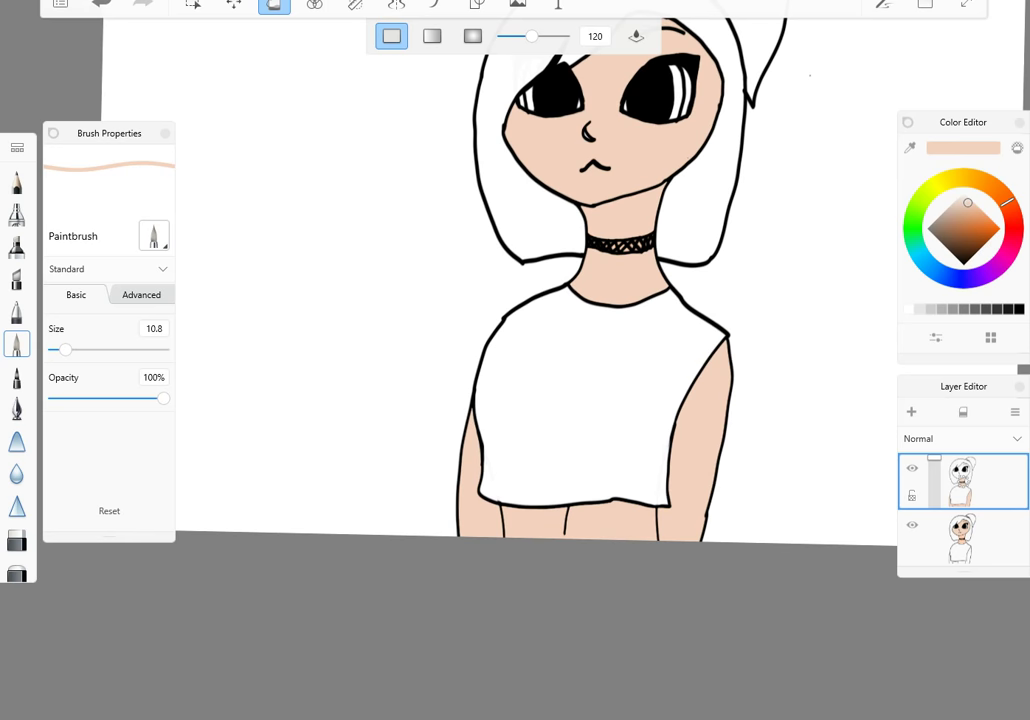
- Undo the skin tone fills of the neck, arms and midriff on the line art layer
key("ctrl+z")
key("ctrl+z")
key("ctrl+z")
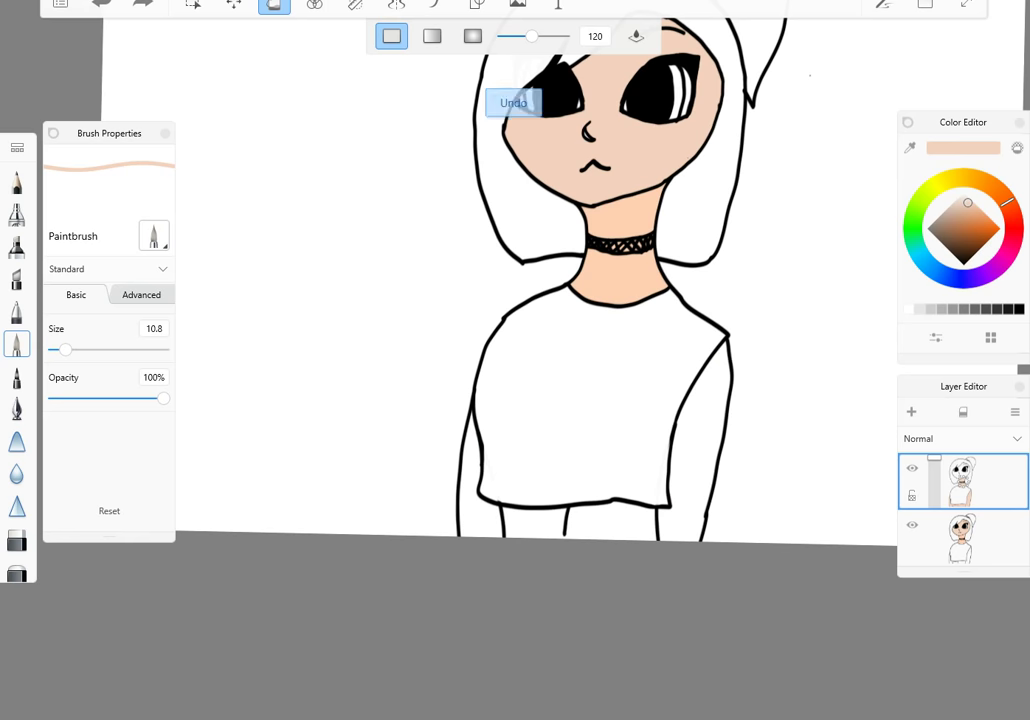
- Fill the neck, both arms and the midriff with the face's skin tone on the lower coloring layer
left_click(963, 538)
left_click(625, 215)
left_click(710, 430)
left_click(610, 520)
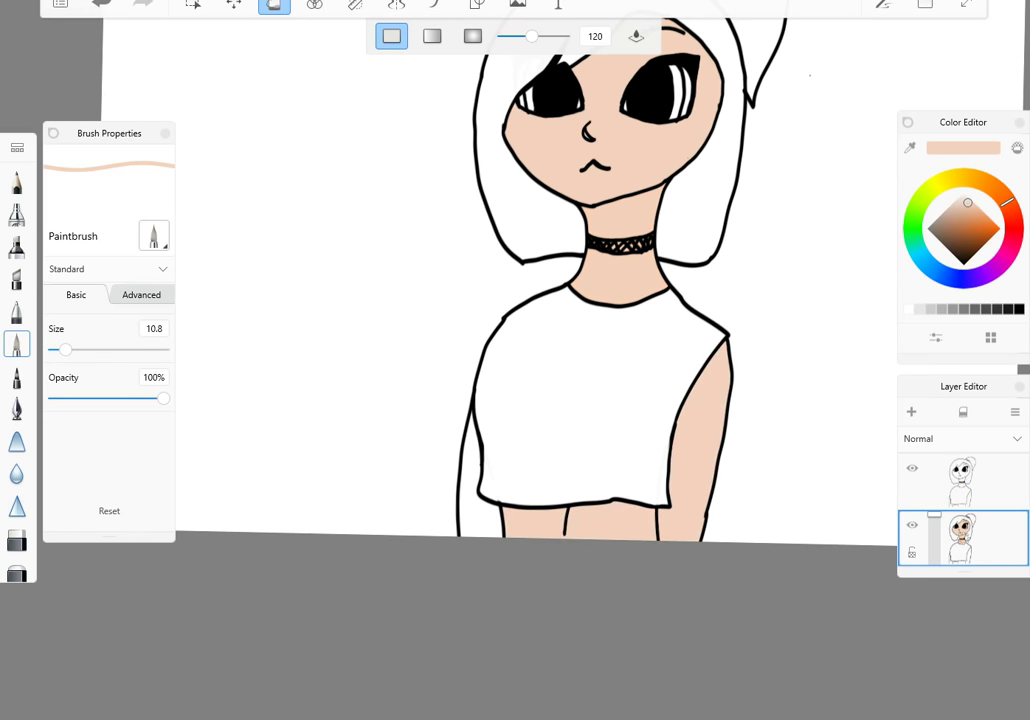
left_click(468, 450)
scroll(515, 330, "down", 3)
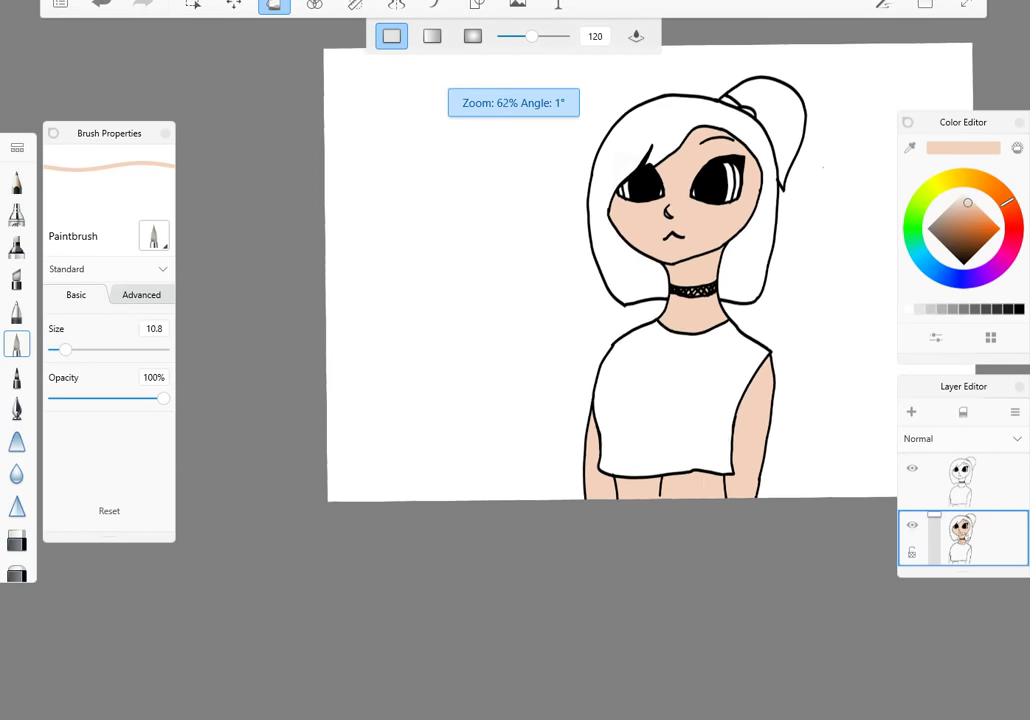
- Move the skin coloring layer above the line art layer
scroll(515, 330, "up", 2)
scroll(600, 380, "up", 1)
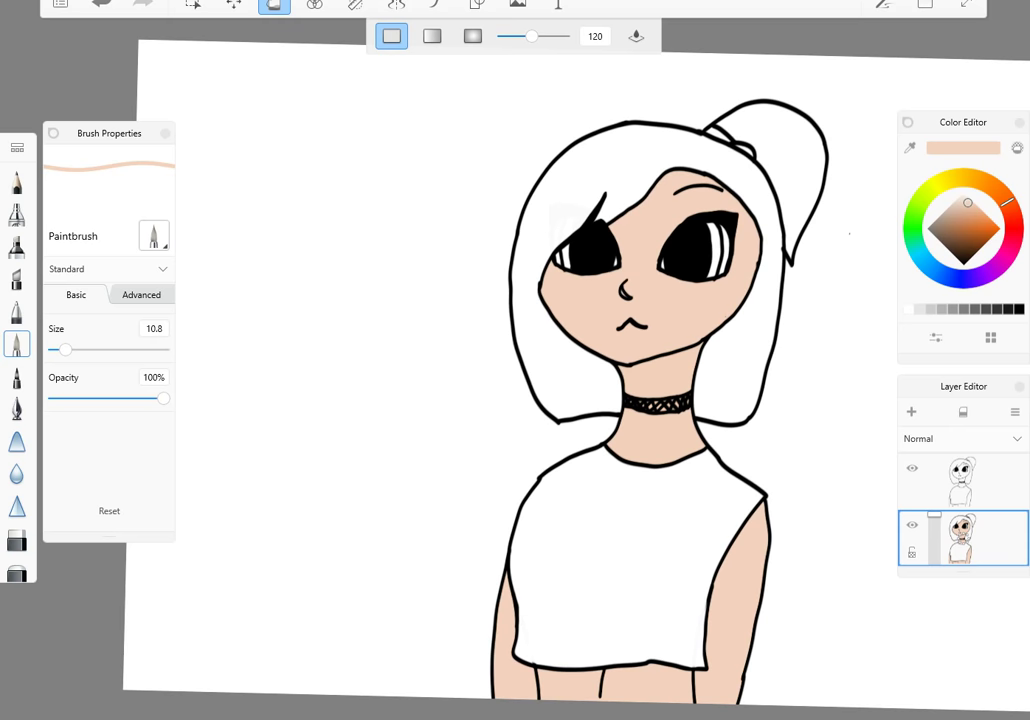
scroll(963, 510, "down", 1)
scroll(963, 510, "down", 1)
scroll(963, 510, "up", 2)
left_click_drag(960, 540, 960, 482)
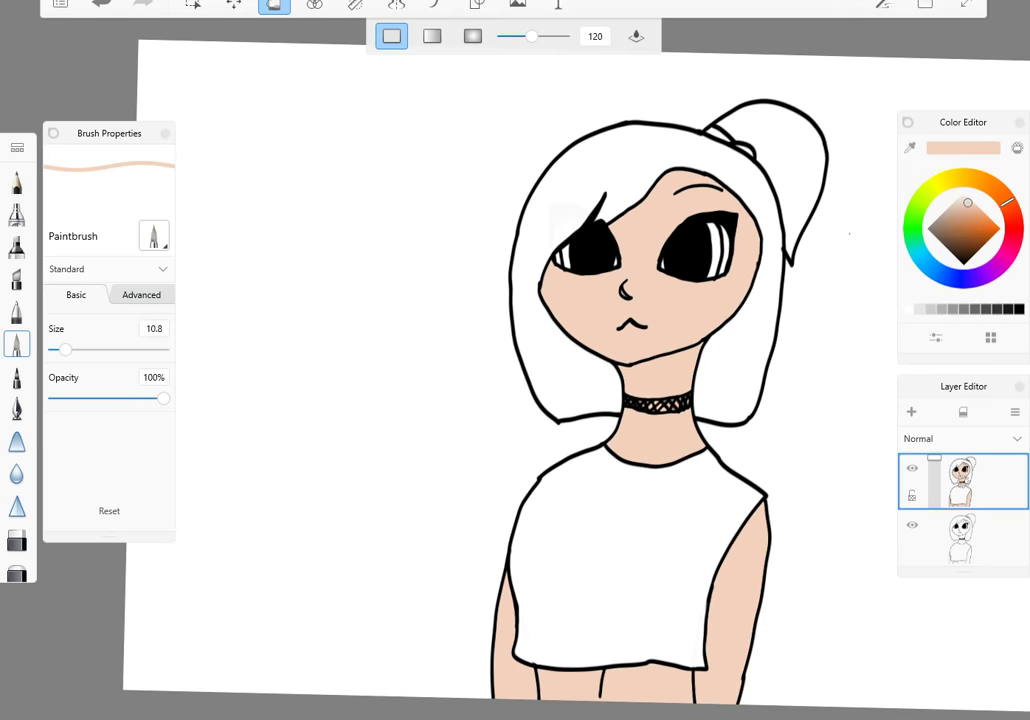
- Fill the background around the character with a very light gray on the skin coloring layer
scroll(640, 380, "down", 3)
scroll(640, 380, "up", 4)
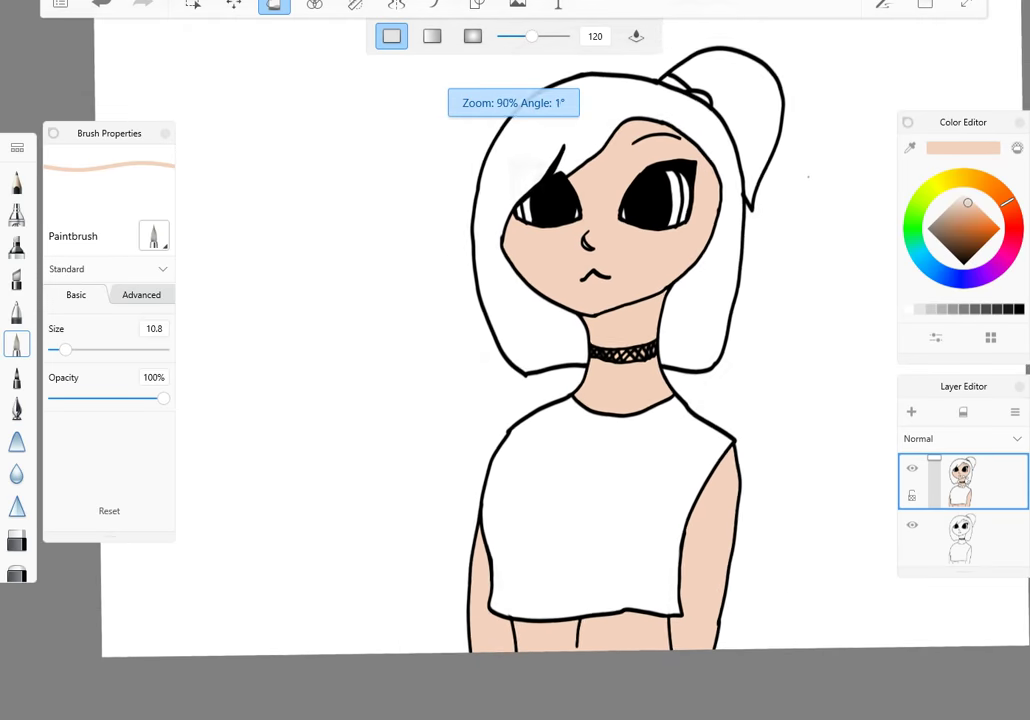
scroll(580, 380, "up", 2)
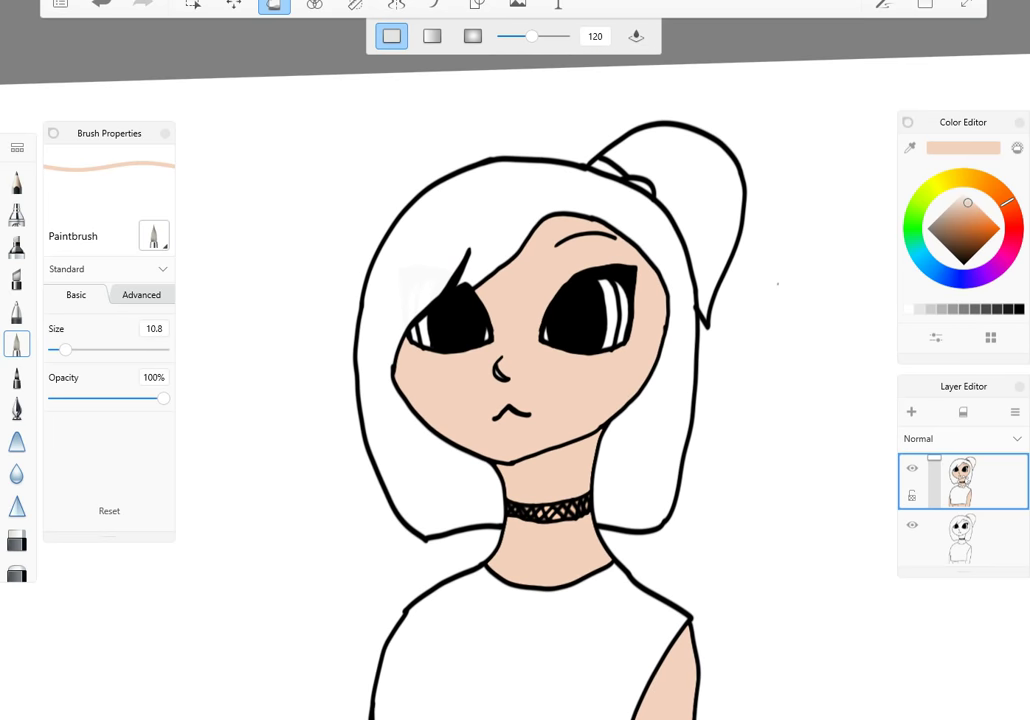
left_click(967, 215)
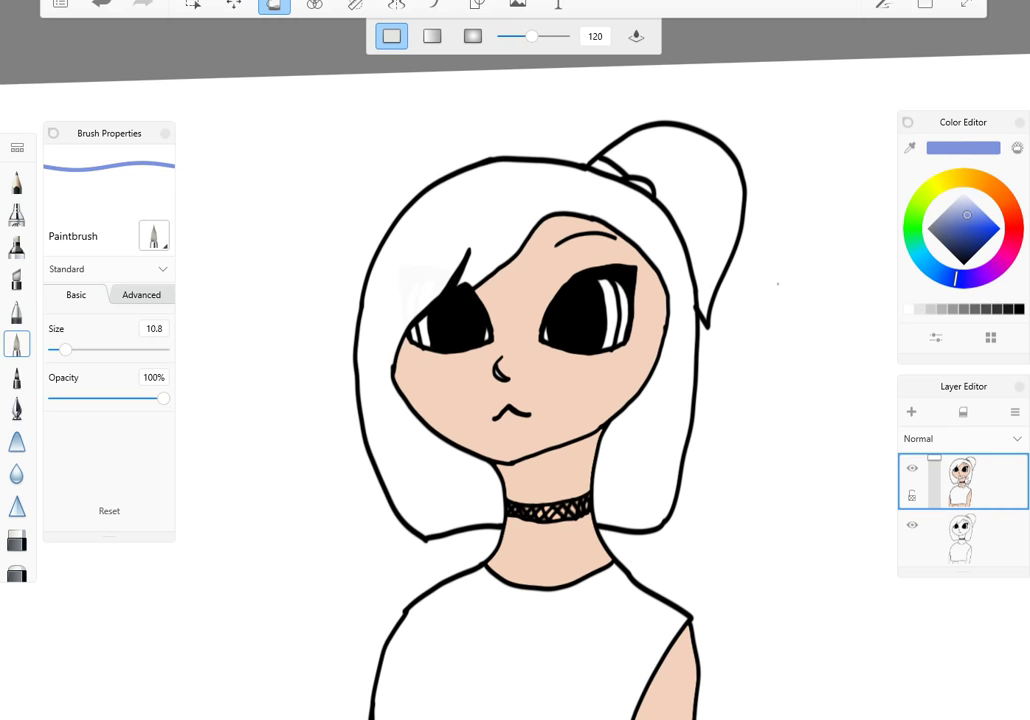
left_click(956, 198)
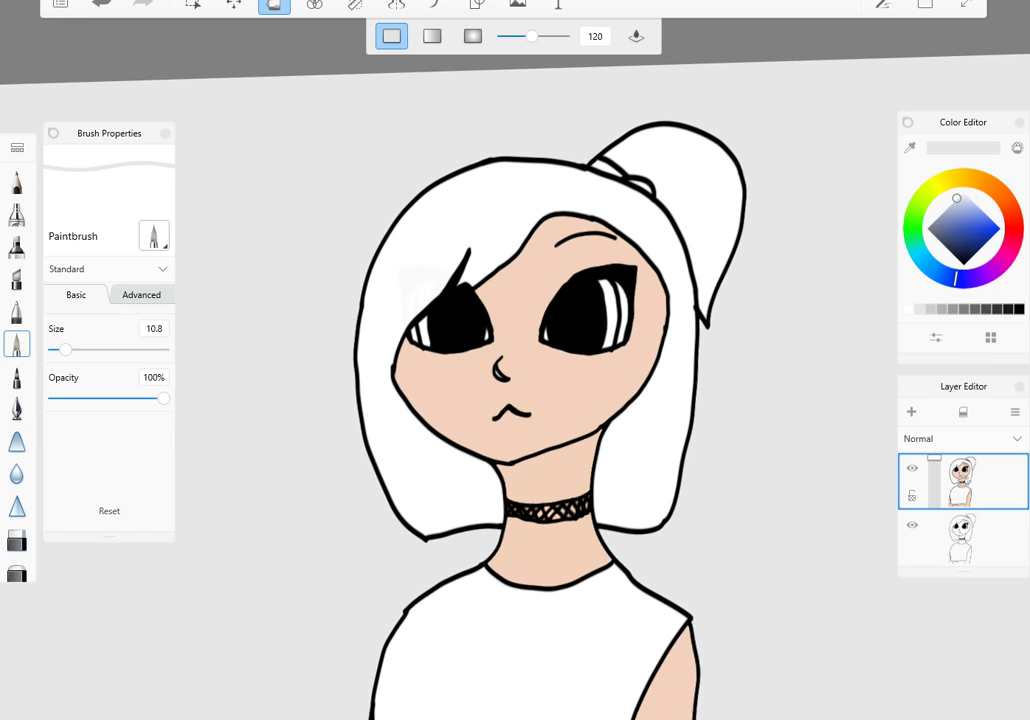
- Fill the hair and ponytail with light periwinkle blue on the line art layer
left_click(960, 537)
left_click(968, 207)
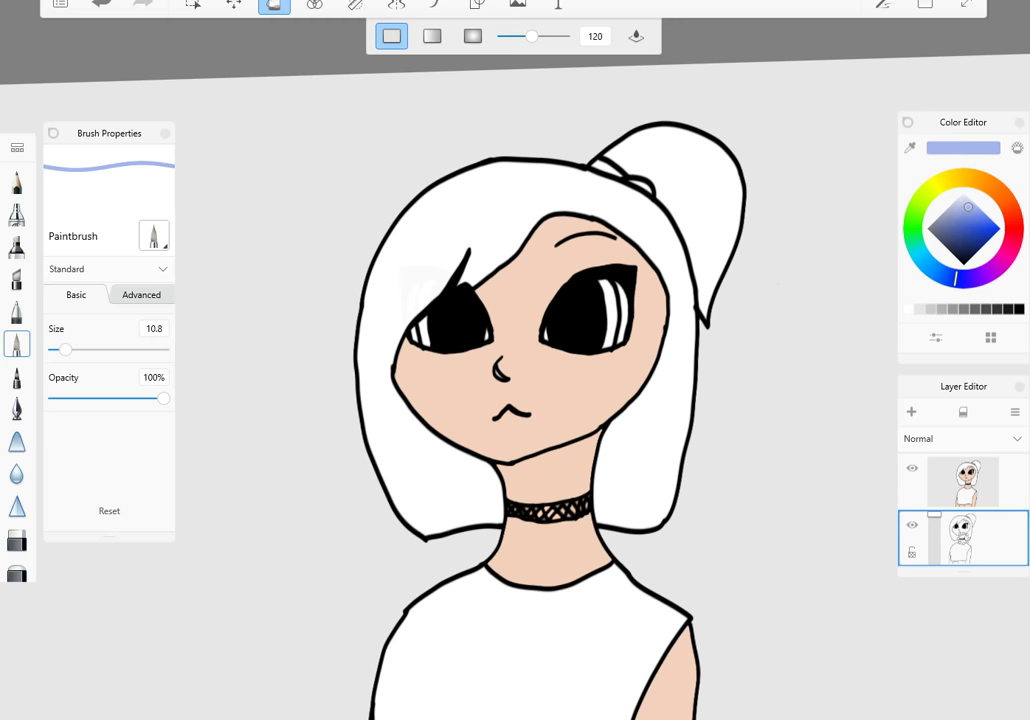
left_click_drag(400, 250, 670, 480)
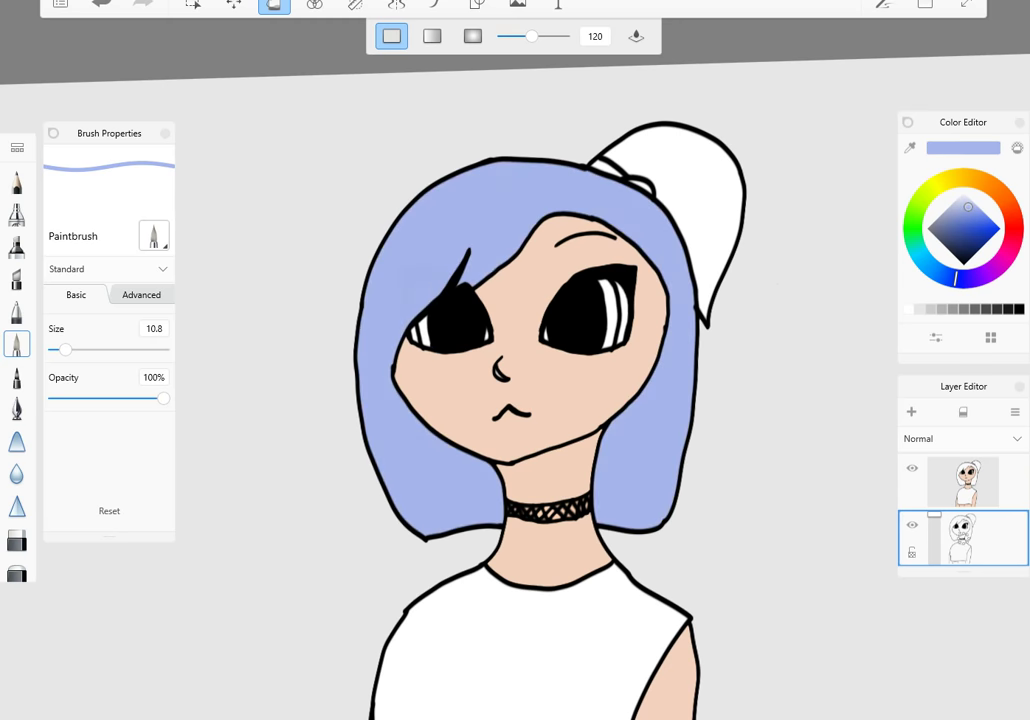
left_click(690, 205)
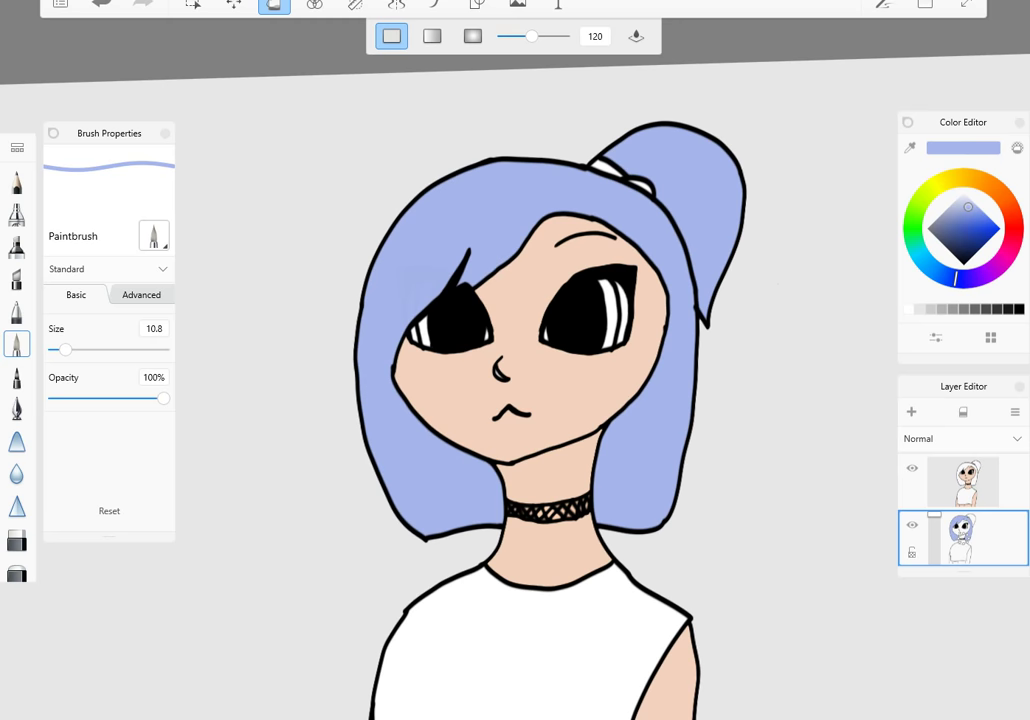
- Paint a slightly darker blue strand in the bangs from the top of the head with the Paintbrush
key("b")
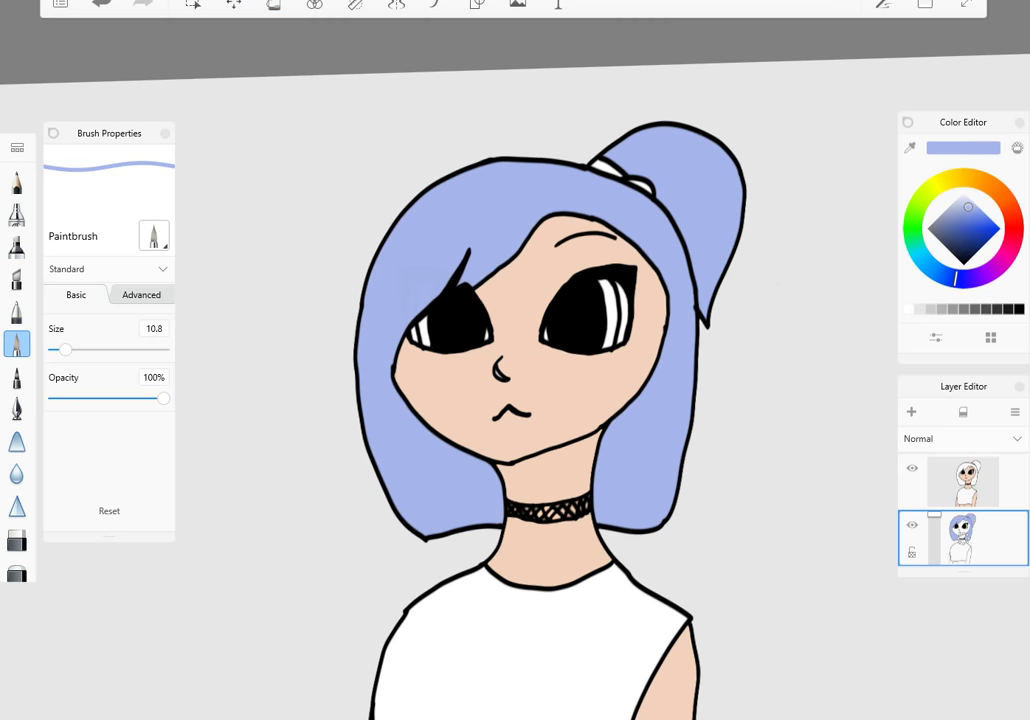
scroll(515, 400, "up", 3)
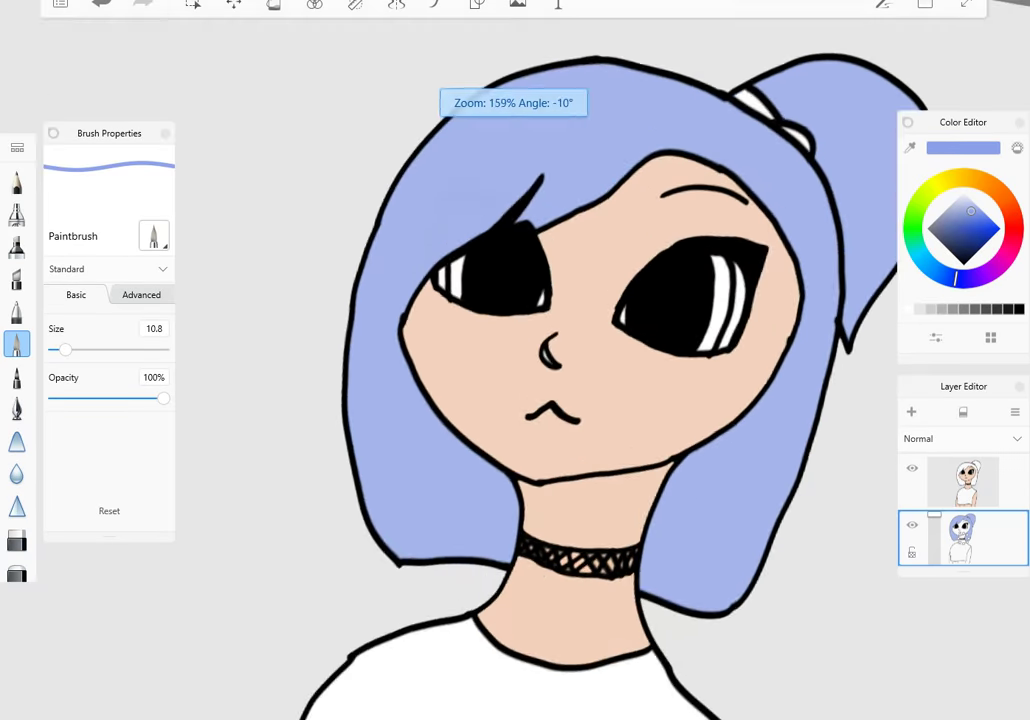
scroll(515, 400, "up", 2)
mouse_move(545, 210)
left_mouse_down()
mouse_move(480, 385)
mouse_move(472, 360)
left_mouse_up()
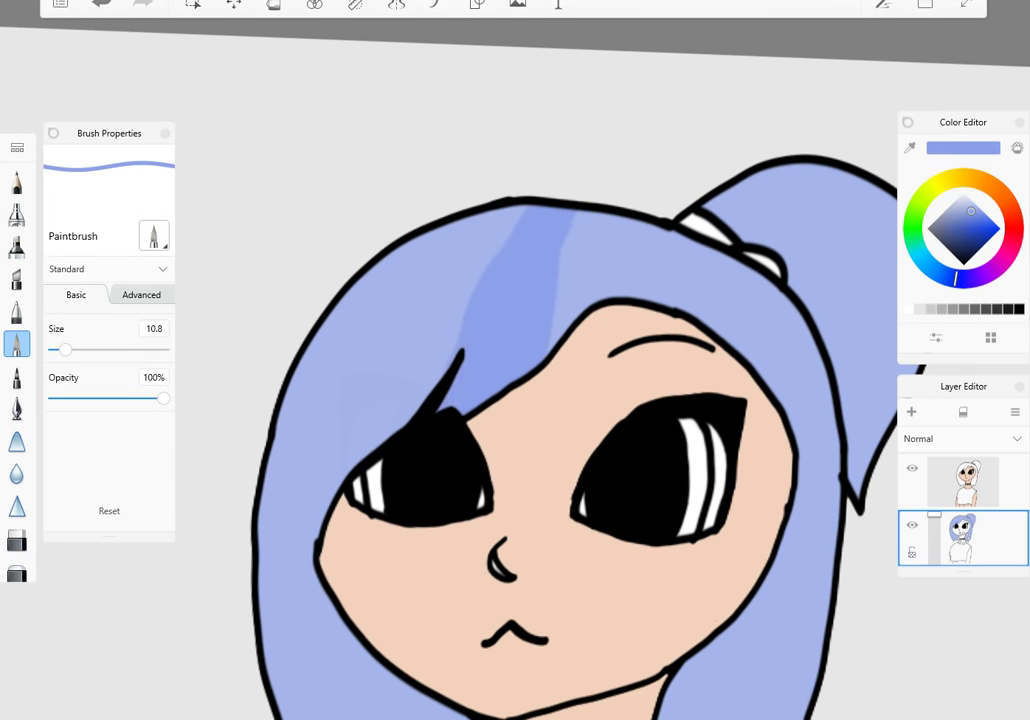
- Undo the darker blue strand painted in the bangs
key("ctrl+z")
key("ctrl+z")
key("ctrl+z")
- Try painting a wide darker blue section through the bangs, from the top of the head towards the hair tie, and undo it
scroll(537, 307, "up", 2)
left_click_drag(455, 395, 415, 490)
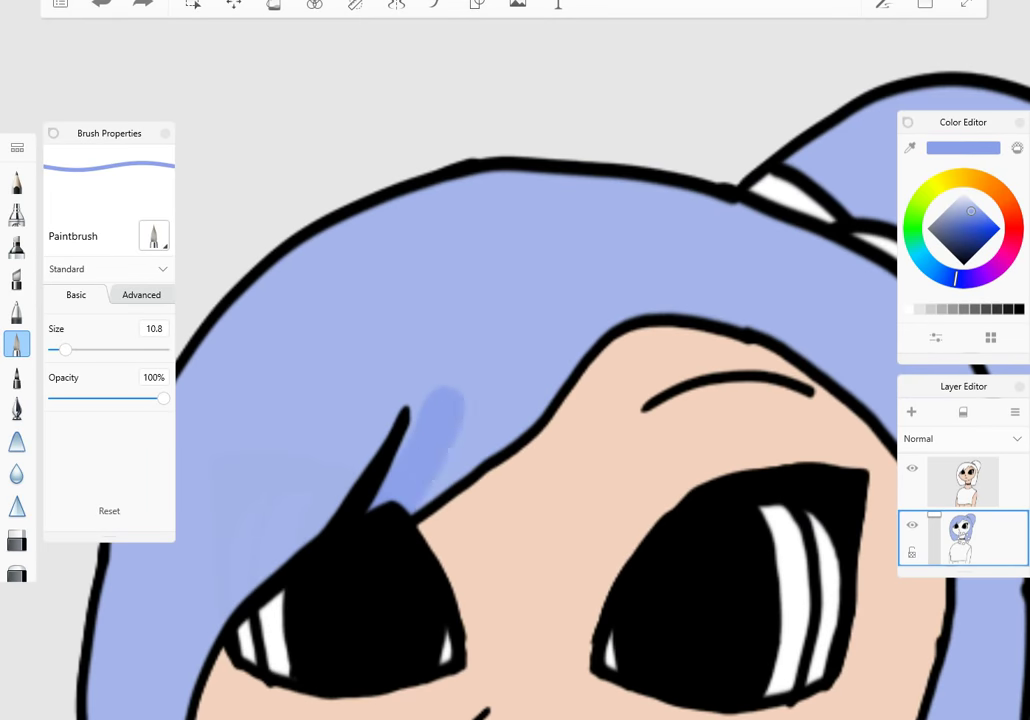
left_click_drag(535, 255, 445, 370)
left_click_drag(450, 320, 410, 425)
mouse_move(555, 175)
left_mouse_down()
mouse_move(465, 300)
mouse_move(480, 340)
left_mouse_up()
left_click_drag(580, 200, 500, 330)
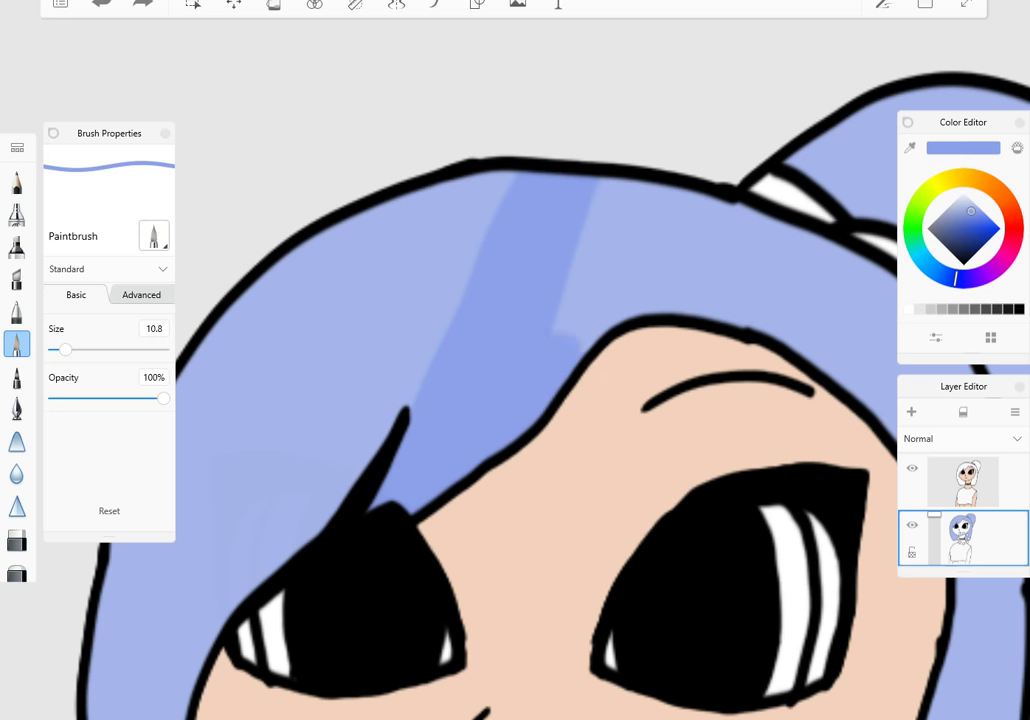
left_click_drag(640, 185, 570, 320)
left_click_drag(600, 190, 560, 300)
left_click_drag(625, 190, 585, 295)
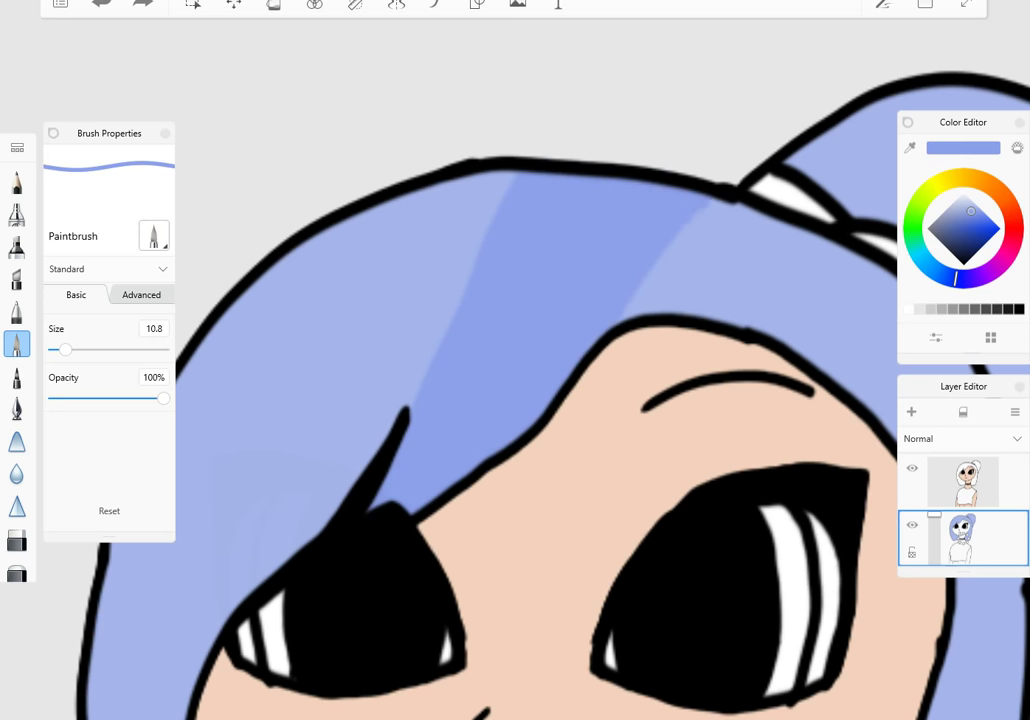
left_click_drag(730, 195, 655, 300)
left_click_drag(790, 160, 805, 175)
left_click_drag(640, 160, 560, 245)
left_click_drag(690, 200, 560, 250)
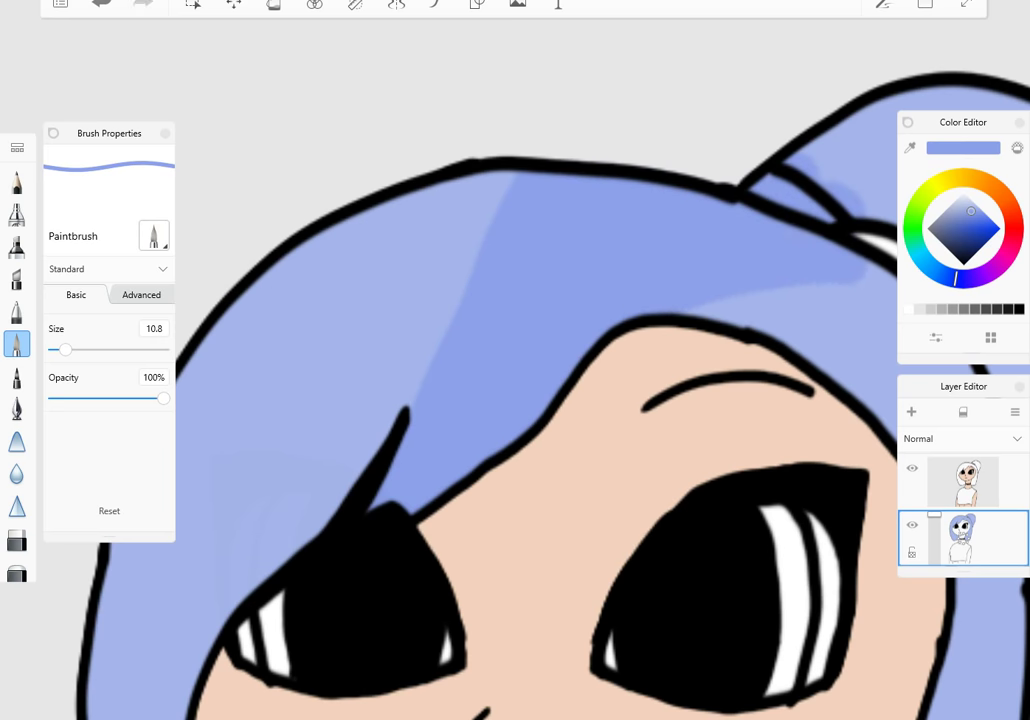
key("ctrl+z")
- Shade the lower edge of the bangs above the forehead with the darker blue using the Paintbrush
mouse_move(410, 480)
left_mouse_down()
mouse_move(415, 455)
mouse_move(455, 412)
mouse_move(545, 360)
mouse_move(430, 395)
mouse_move(600, 335)
left_mouse_up()
mouse_move(430, 390)
left_mouse_down()
mouse_move(620, 330)
mouse_move(470, 380)
left_mouse_up()
left_click_drag(340, 305, 500, 257)
scroll(515, 360, "down", 5)
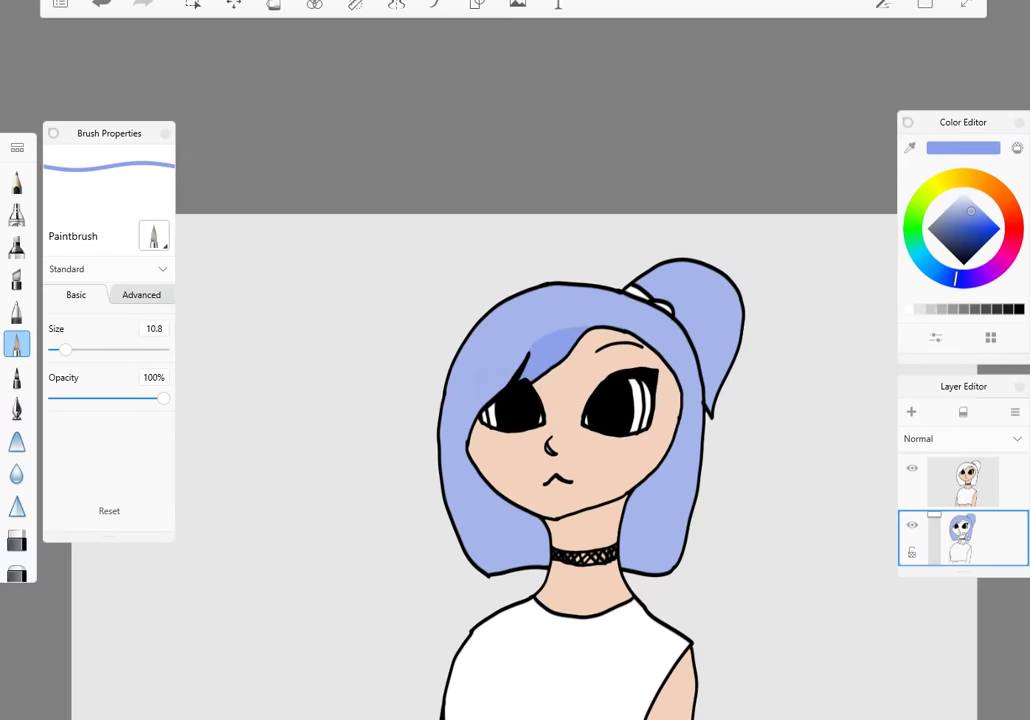
- Shade the inner part of the right side hair along the jaw and neck with the darker blue
scroll(515, 360, "up", 10)
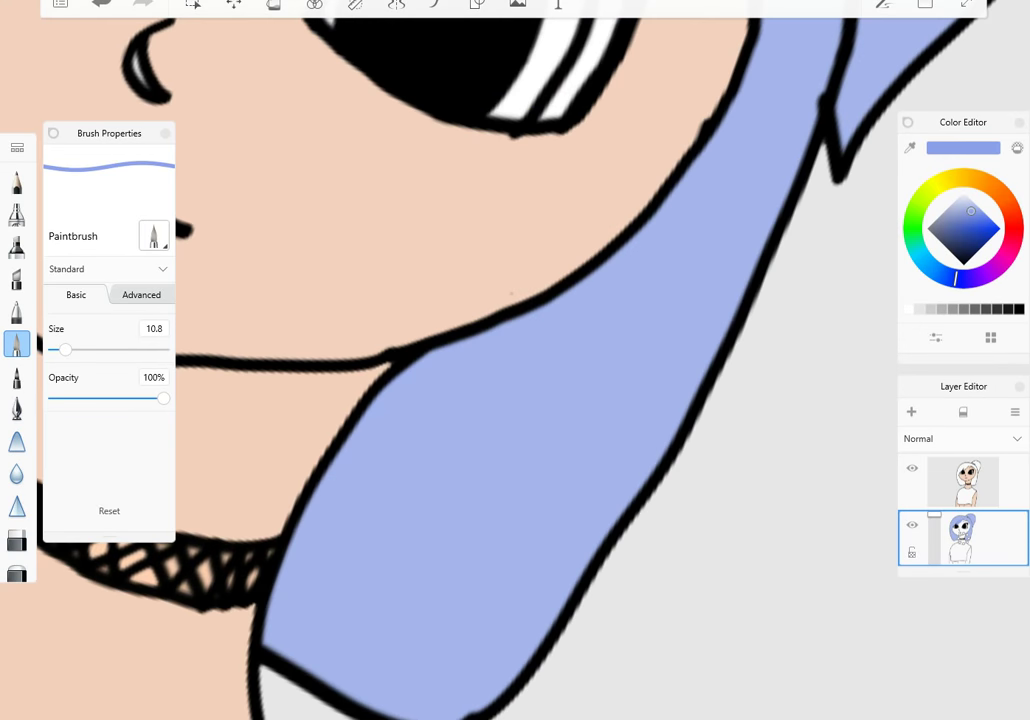
mouse_move(315, 515)
left_mouse_down()
mouse_move(490, 340)
mouse_move(288, 660)
left_mouse_up()
mouse_move(600, 275)
left_mouse_down()
mouse_move(480, 330)
mouse_move(360, 420)
mouse_move(300, 560)
mouse_move(330, 685)
left_mouse_up()
mouse_move(410, 350)
left_mouse_down()
mouse_move(285, 505)
mouse_move(280, 568)
left_mouse_up()
- Shade the left side hair under the jawline with the darker blue, and undo the stray stroke tried above the left eye
scroll(515, 360, "down", 10)
scroll(475, 453, "up", 10)
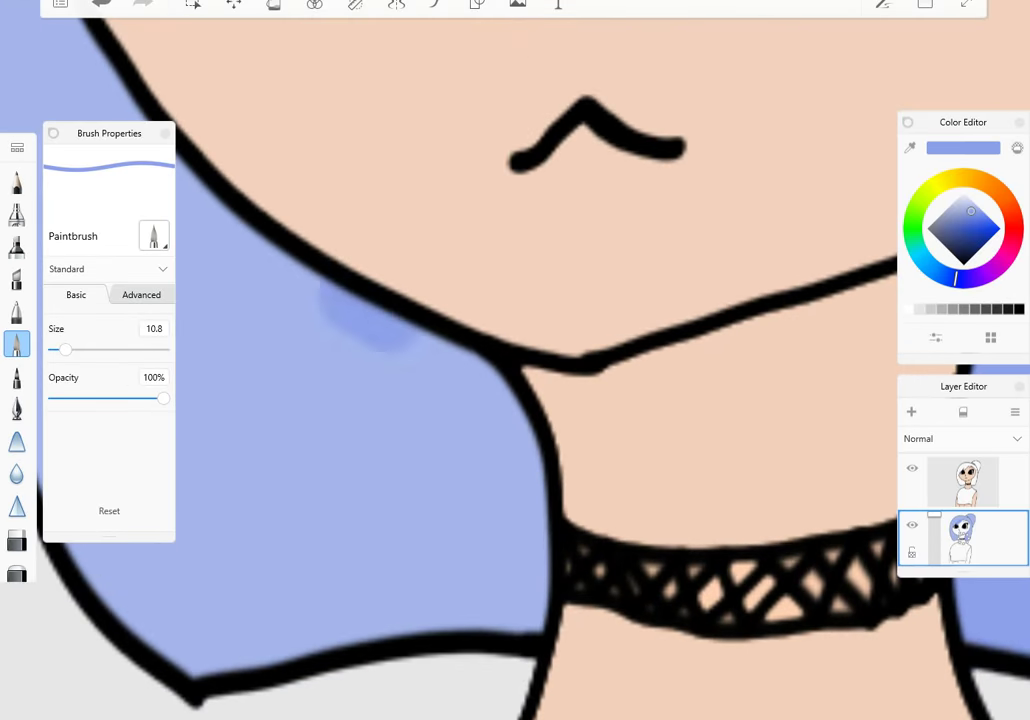
mouse_move(330, 300)
left_mouse_down()
mouse_move(420, 340)
mouse_move(285, 275)
mouse_move(510, 410)
left_mouse_up()
left_click_drag(275, 252, 195, 180)
scroll(515, 360, "down", 10)
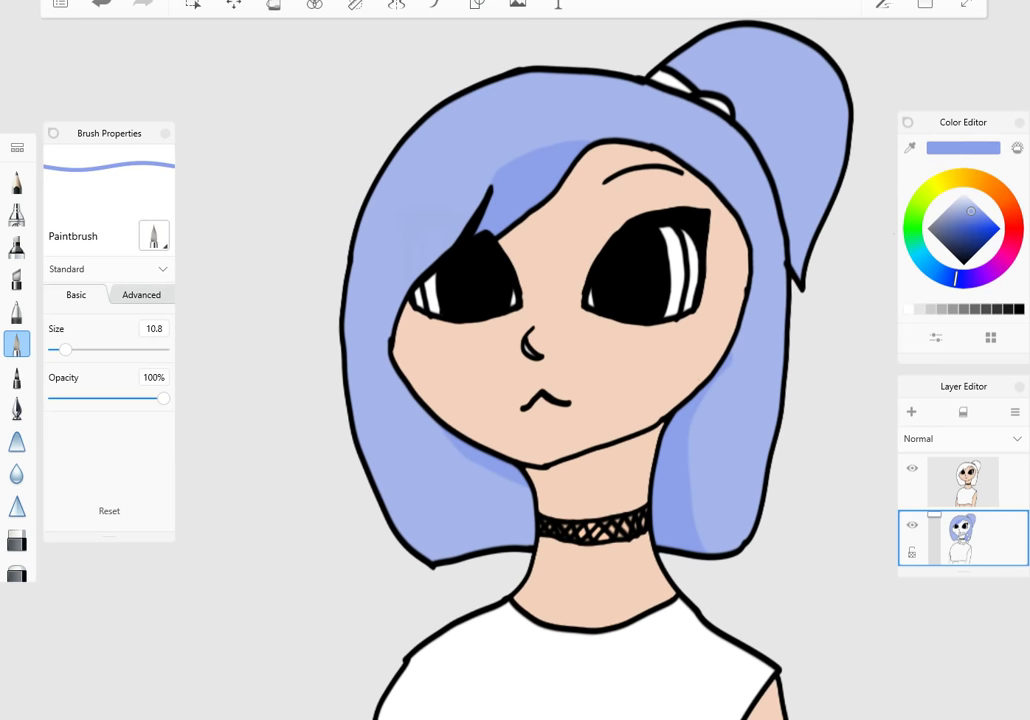
left_click_drag(440, 190, 372, 300)
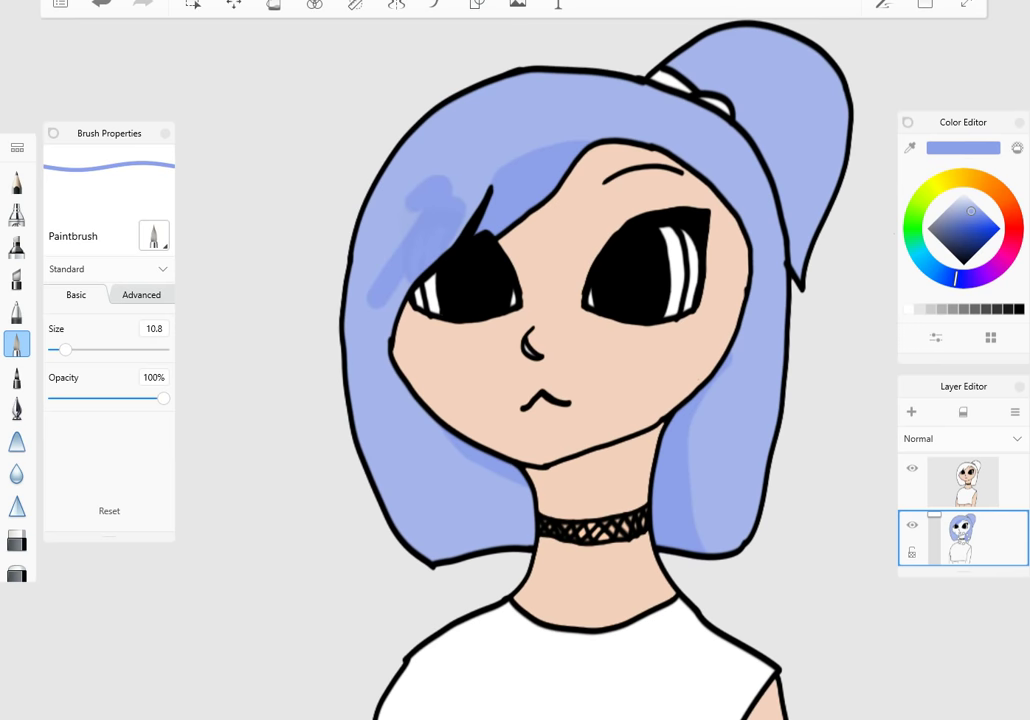
key("ctrl+z")
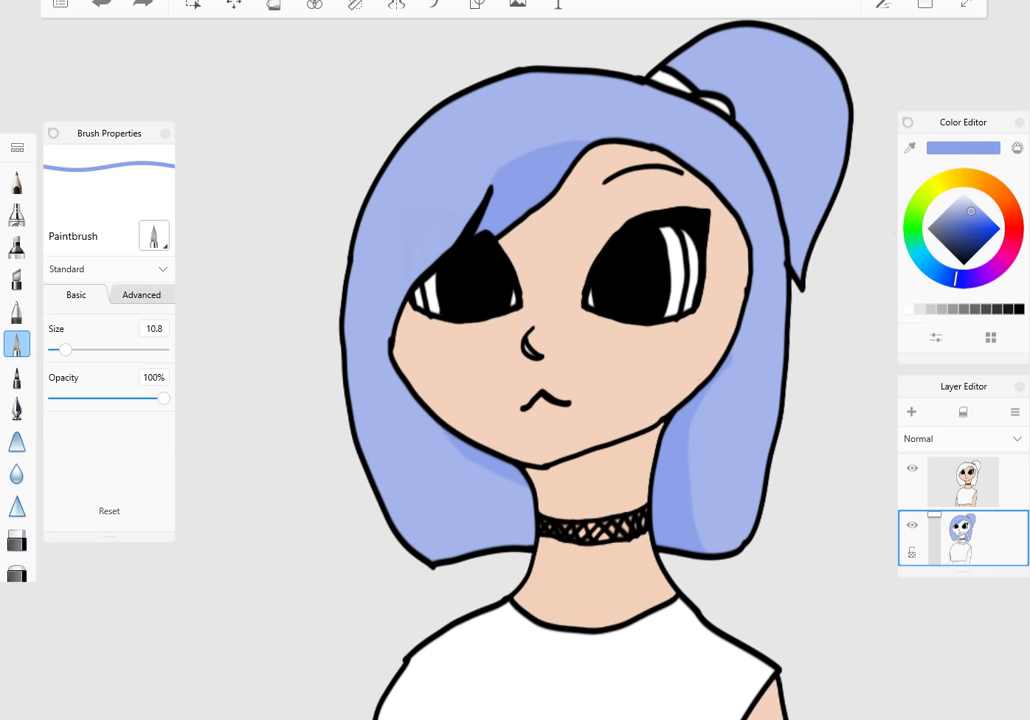
- Try a darker blue band across the left side hair beside the cheek with the Chisel Tip Pen at size 8.0
left_click(790, 119, "alt")
left_click(16, 279)
scroll(405, 295, "up", 4)
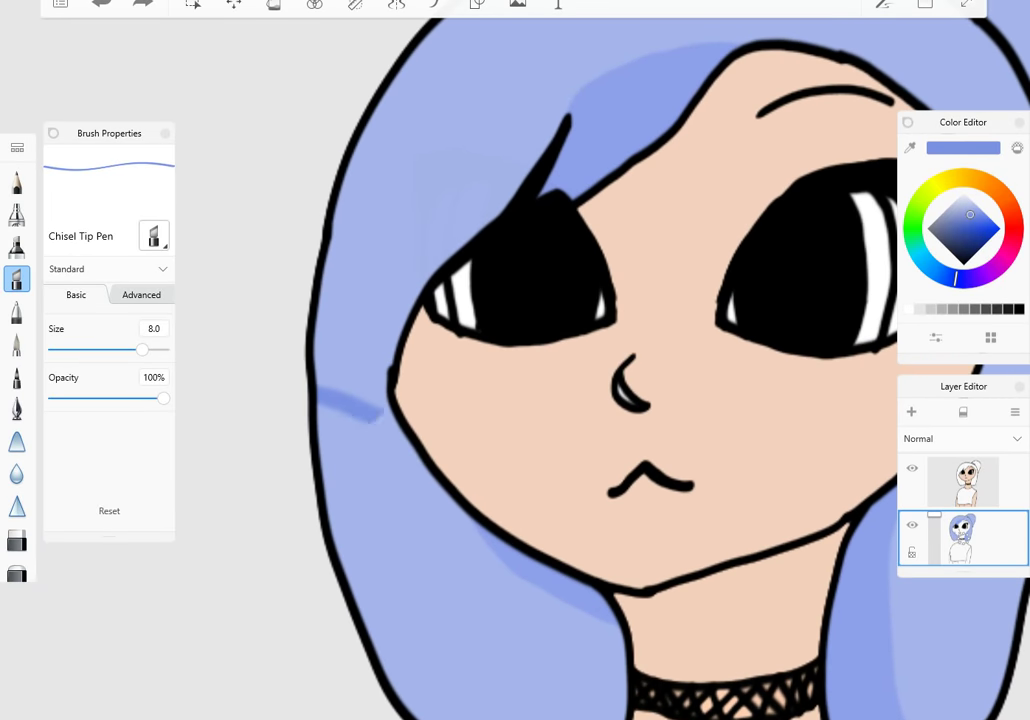
left_click_drag(318, 397, 398, 430)
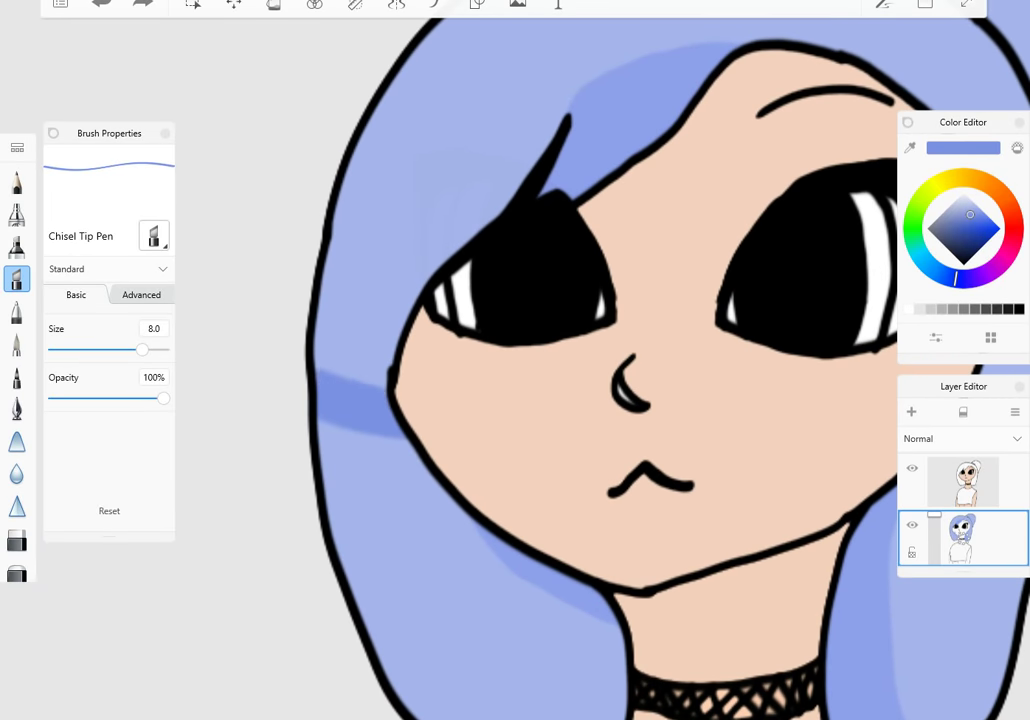
scroll(515, 360, "down", 5)
scroll(515, 360, "up", 3)
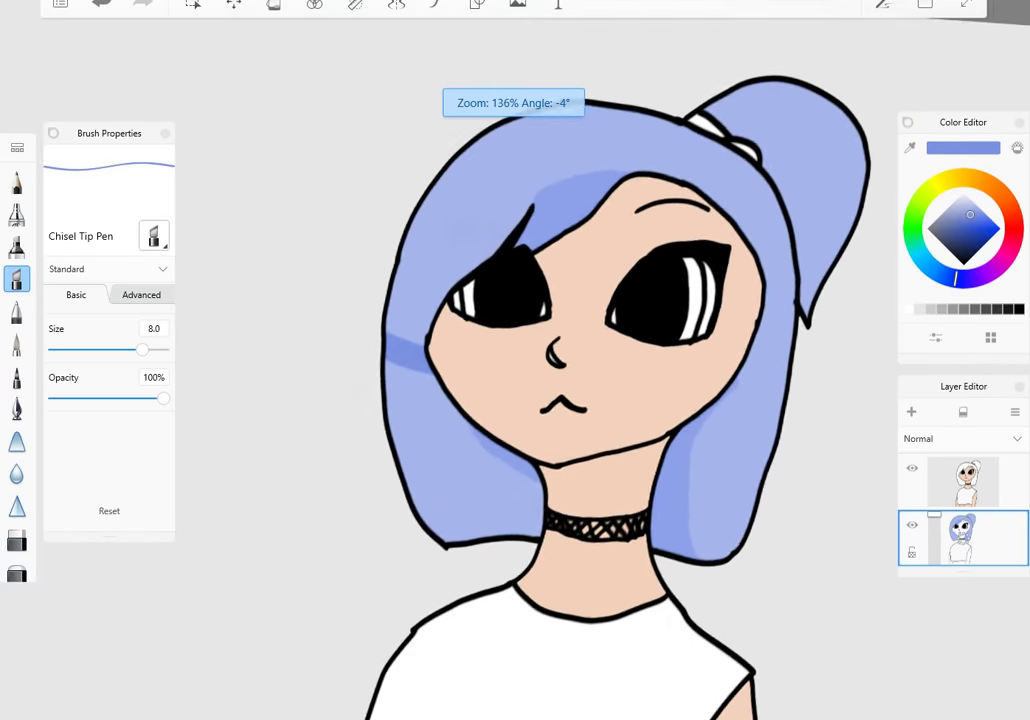
- Try a matching darker blue band across the right side hair beside the cheek with the Chisel Tip Pen
scroll(515, 360, "up", 4)
scroll(515, 360, "down", 5)
scroll(515, 360, "up", 4)
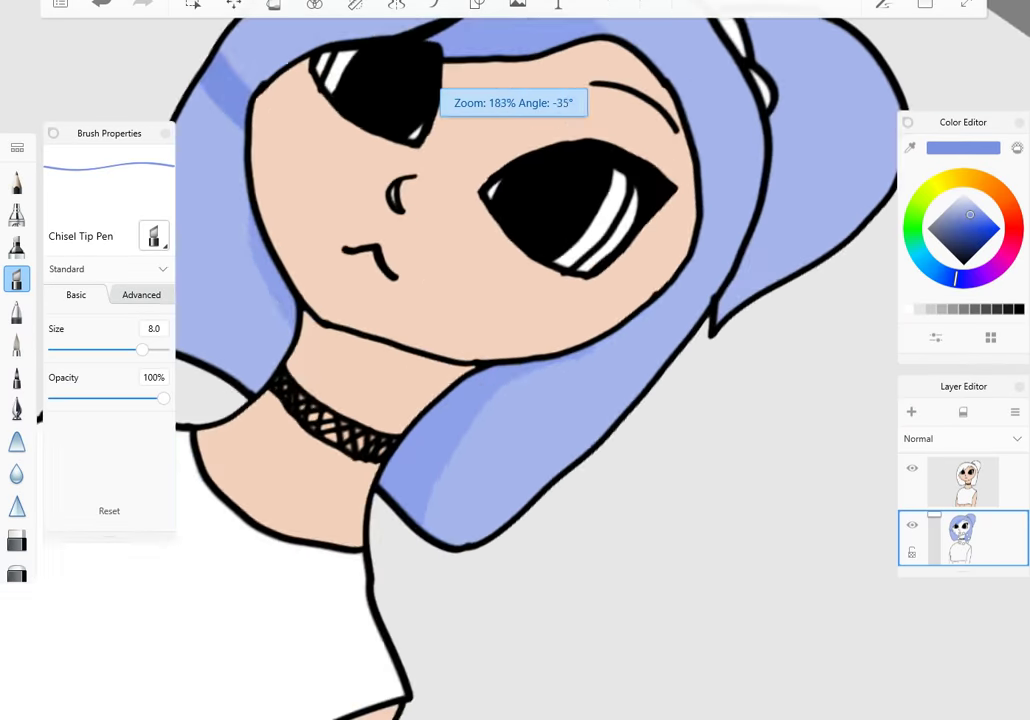
left_click_drag(576, 377, 627, 418)
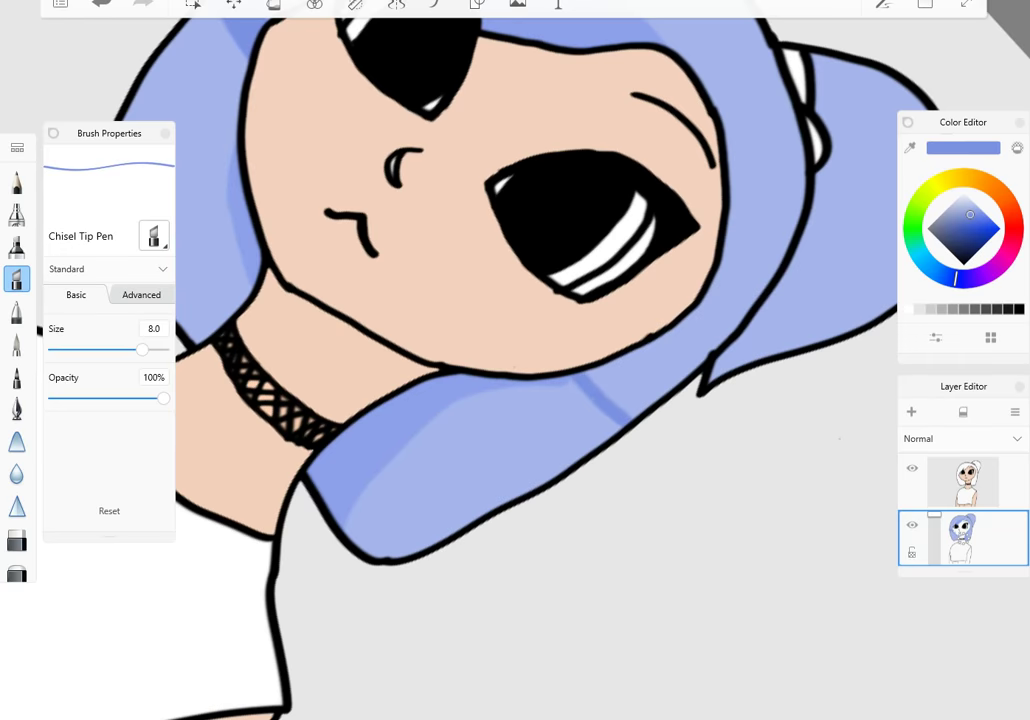
left_click_drag(592, 368, 634, 417)
scroll(515, 360, "down", 3)
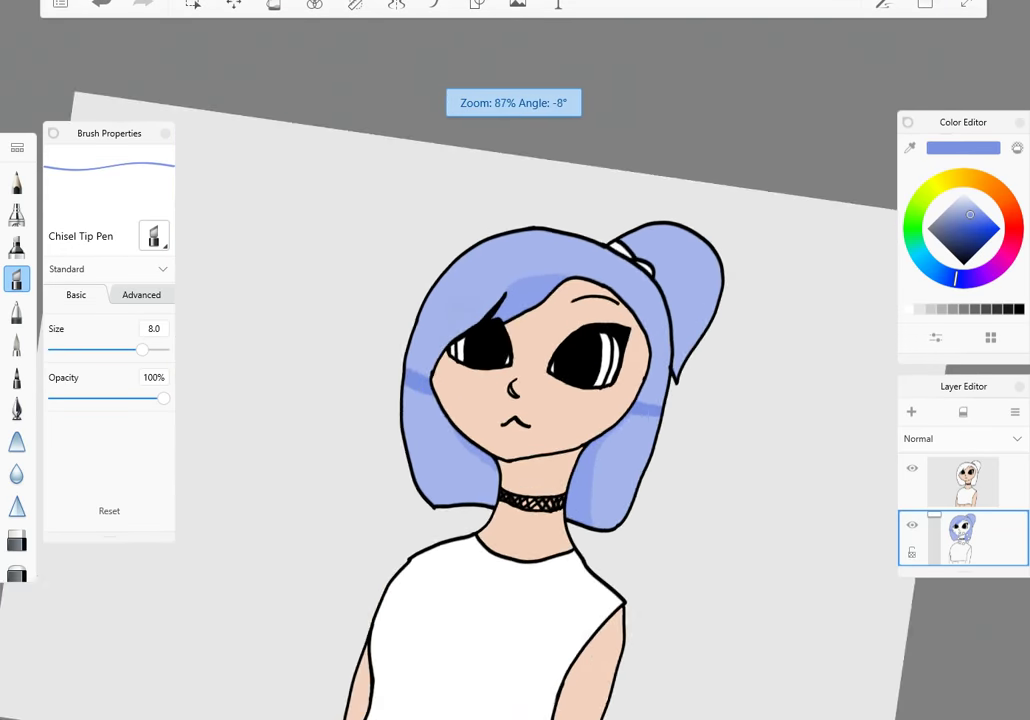
scroll(515, 360, "up", 1)
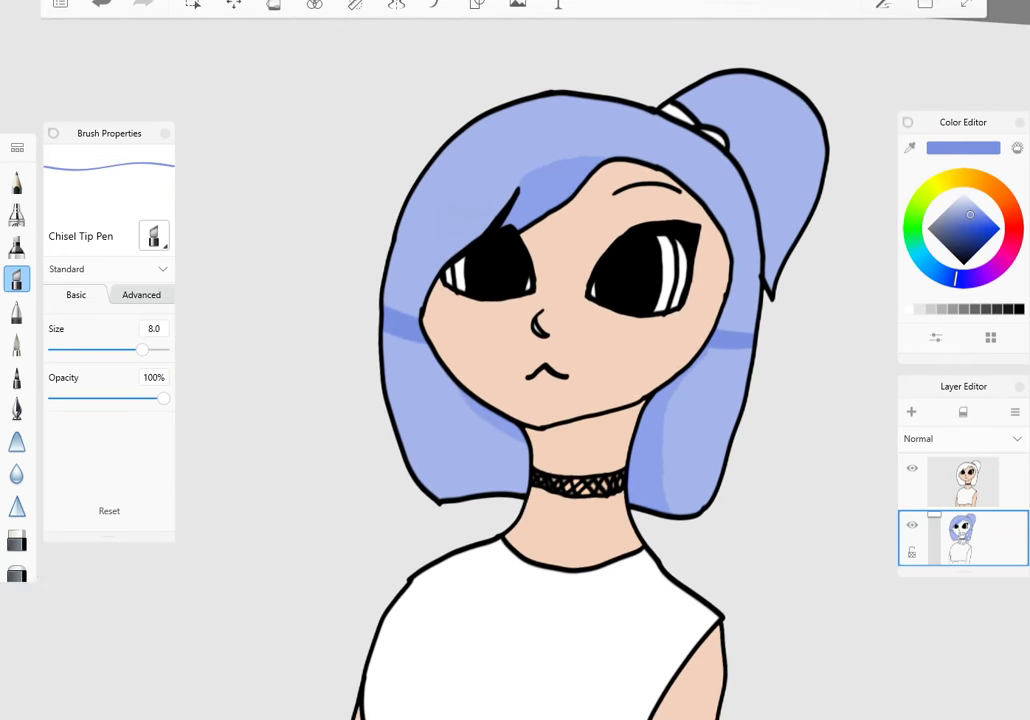
- Try widening the left hair band in a slightly lighter blue with the Paintbrush at size 10.8, and undo it
left_click(16, 343)
left_click_drag(970, 214, 974, 209)
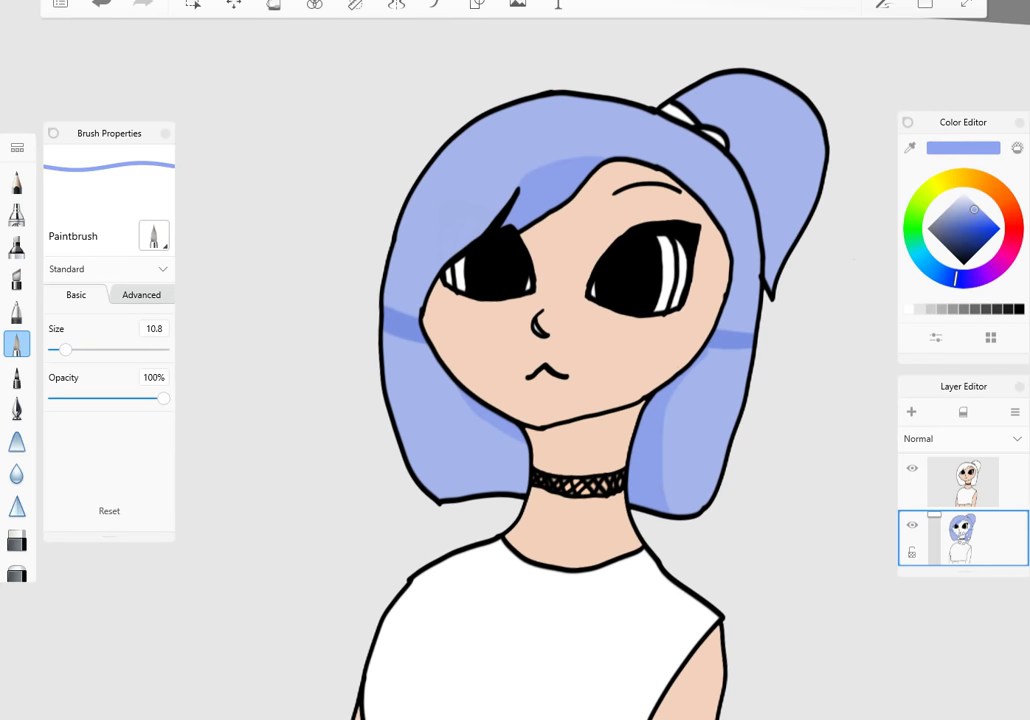
scroll(515, 360, "up", 4)
mouse_move(290, 318)
left_mouse_down()
mouse_move(262, 345)
mouse_move(320, 420)
mouse_move(280, 420)
mouse_move(330, 470)
mouse_move(290, 310)
left_mouse_up()
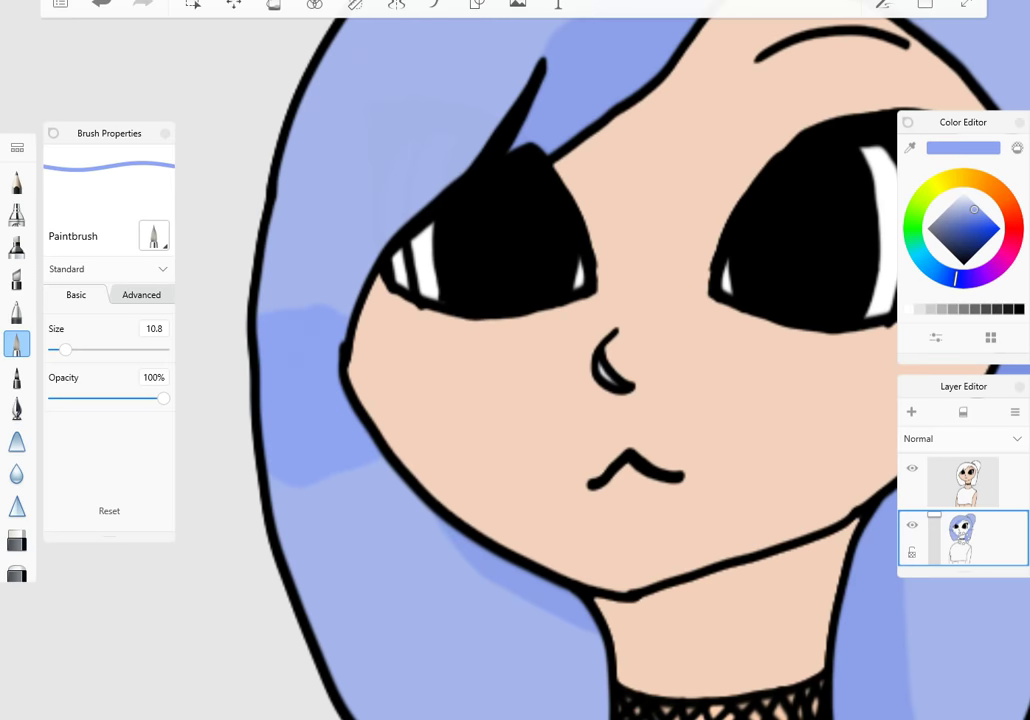
scroll(515, 360, "down", 3)
key("ctrl+z")
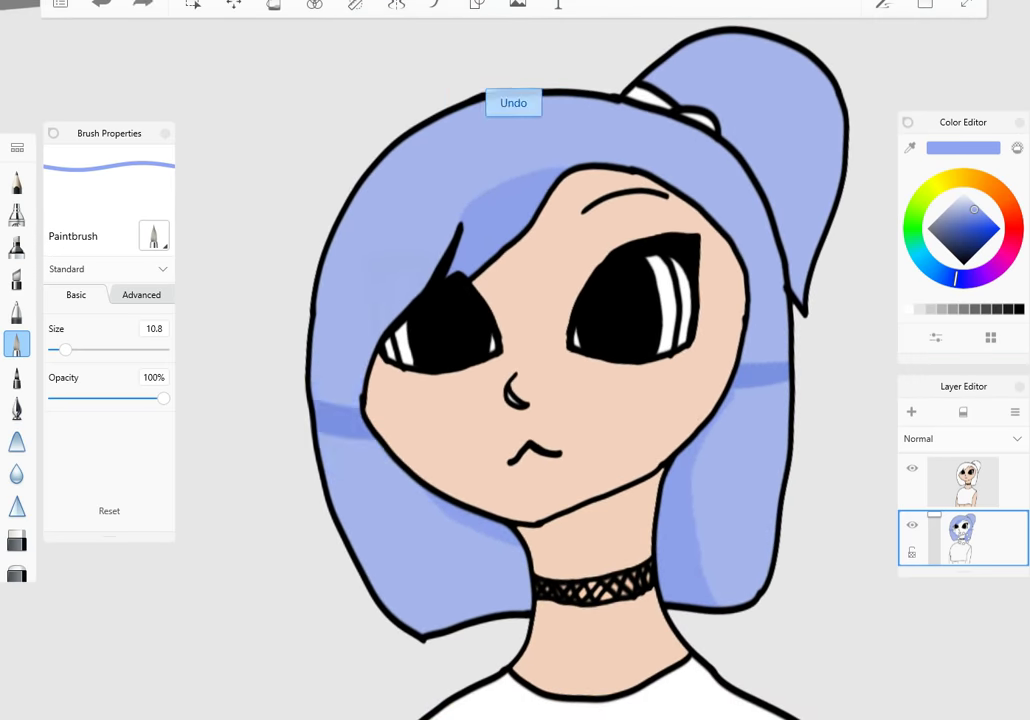
- Sample the base hair color and paint over the dark bands on both sides of the hair
left_click(513, 274, "alt")
left_click_drag(513, 274, 361, 228)
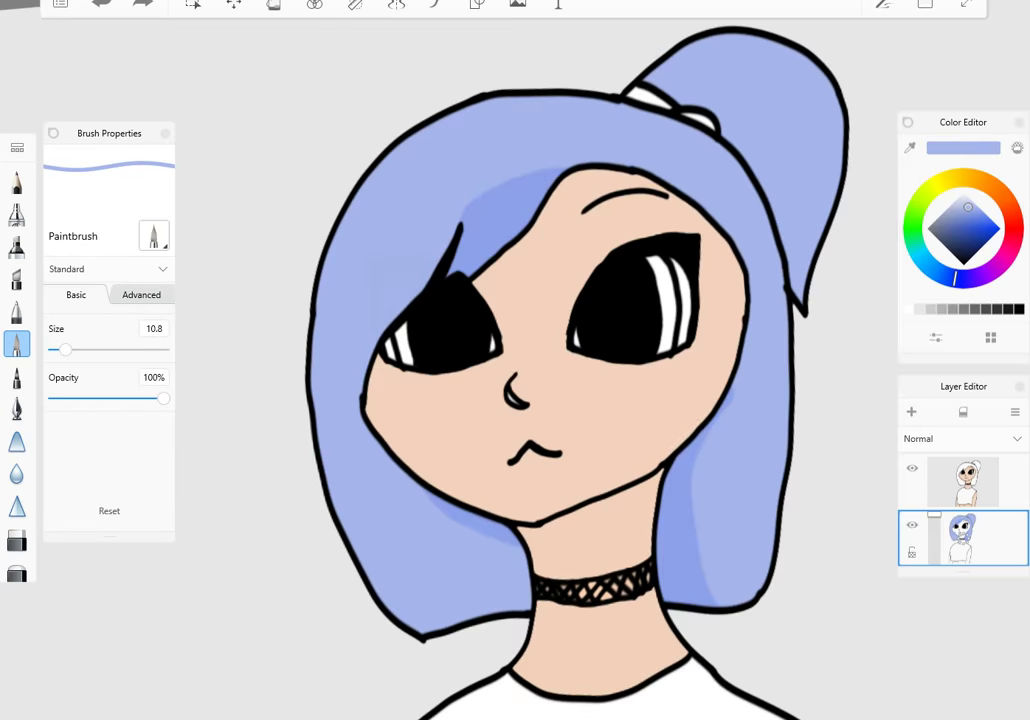
- Paint a highlight band slightly lighter than the base blue across the left side hair beside the cheek
scroll(235, 425, "up", 3)
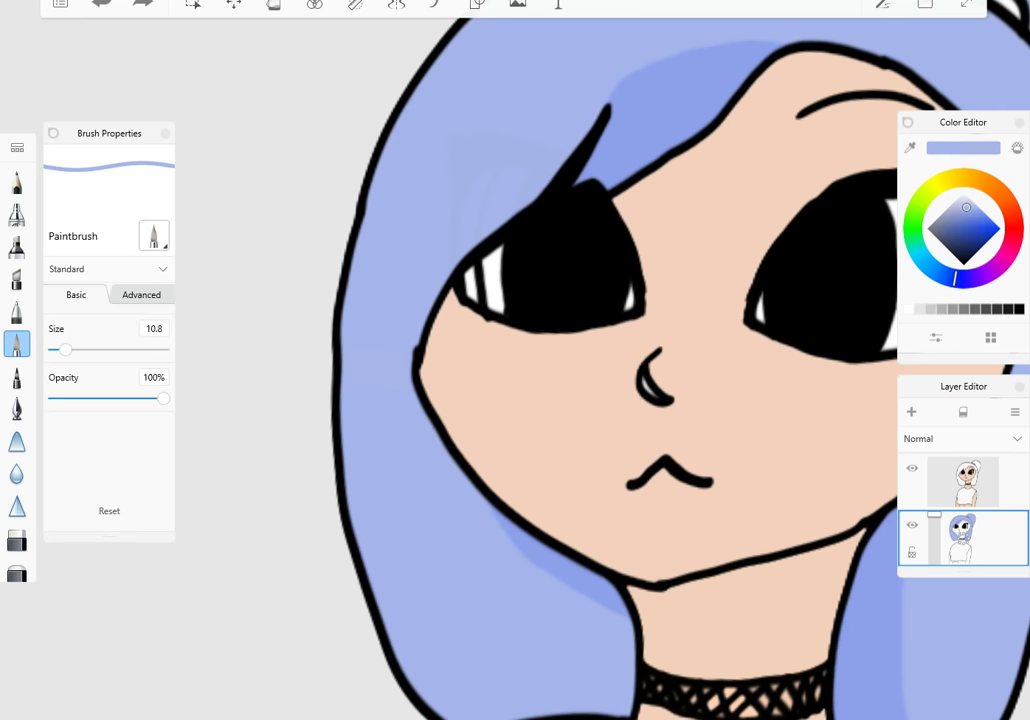
key("ctrl+z")
key("ctrl+y")
key("ctrl+z")
left_click_drag(345, 392, 420, 386)
key("ctrl+y")
scroll(570, 300, "down", 3)
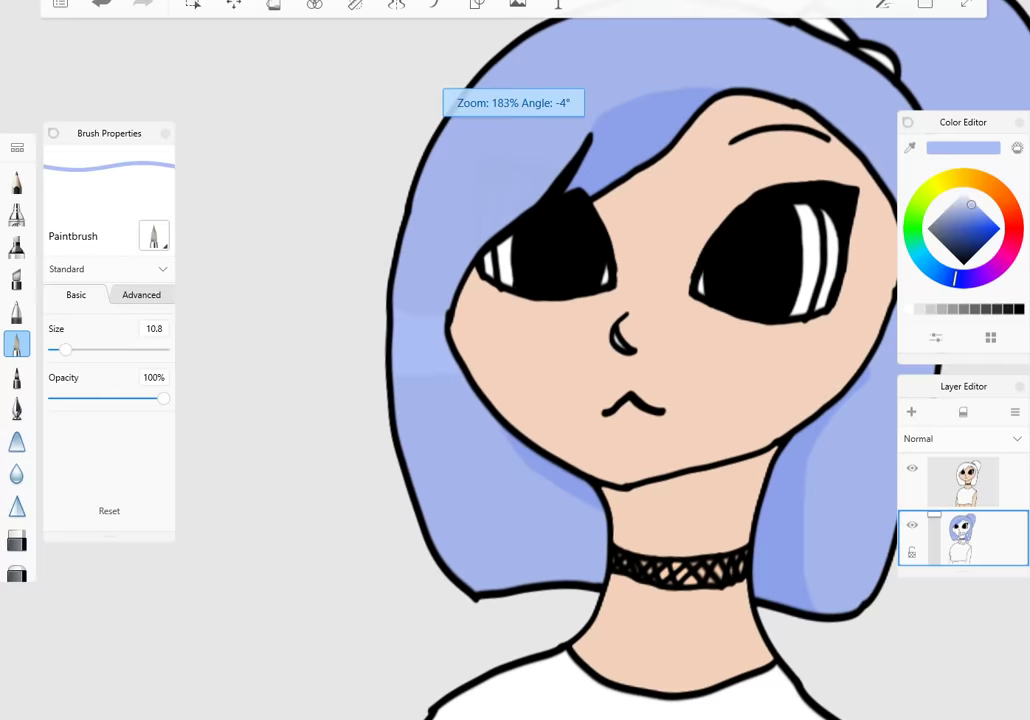
scroll(600, 360, "up", 5)
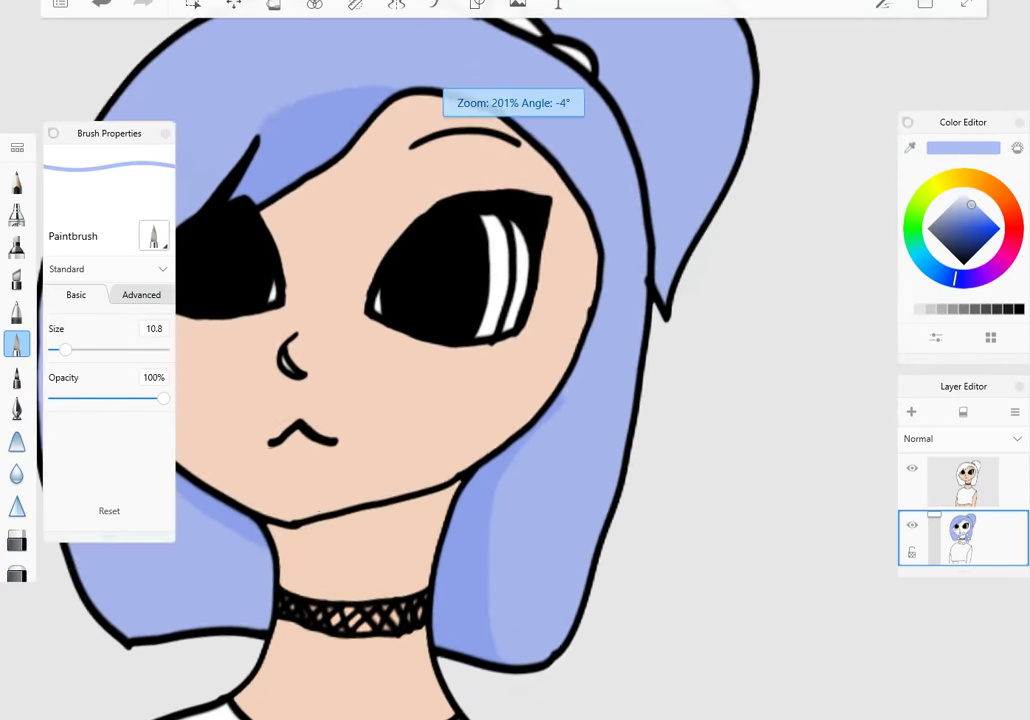
scroll(600, 360, "up", 1)
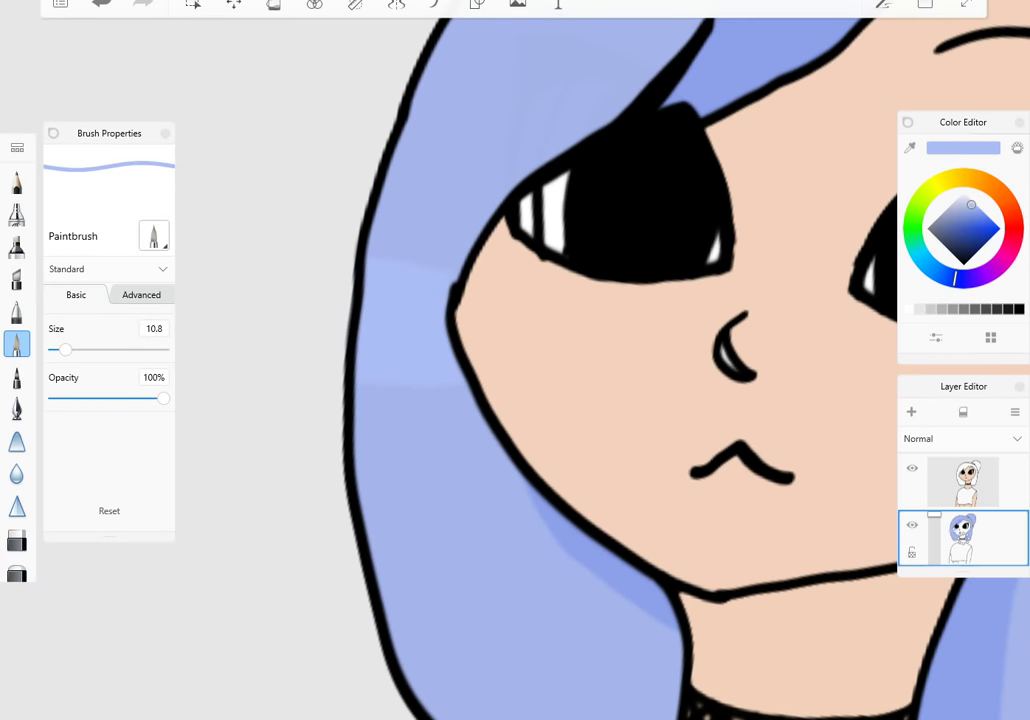
- Paint a matching light blue highlight band across the right side hair beside the cheek
scroll(600, 360, "down", 3)
scroll(600, 360, "up", 5)
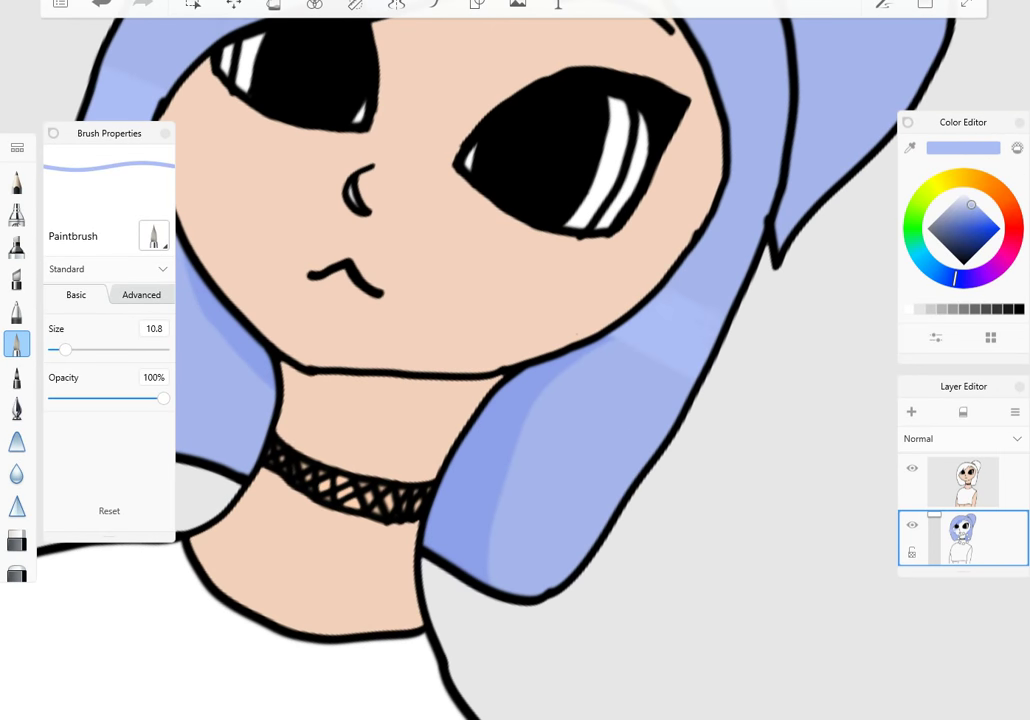
scroll(515, 360, "down", 3)
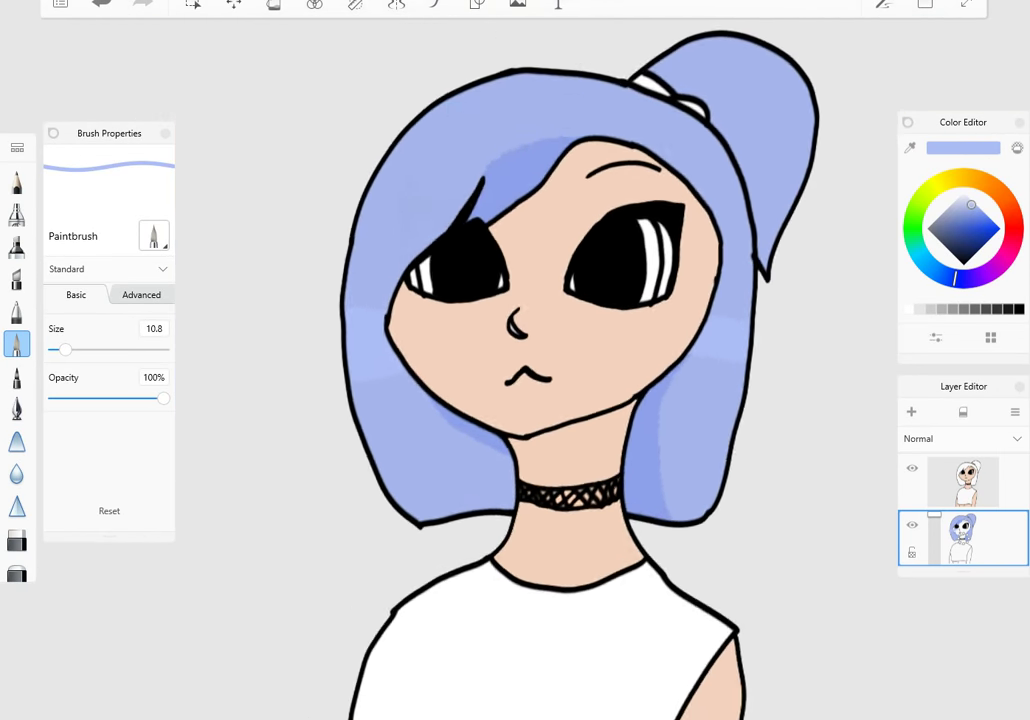
- Add a brighter, even lighter blue stripe inside the left hair highlight with the Chisel Tip Pen at size 8.0
left_click(785, 163, "alt")
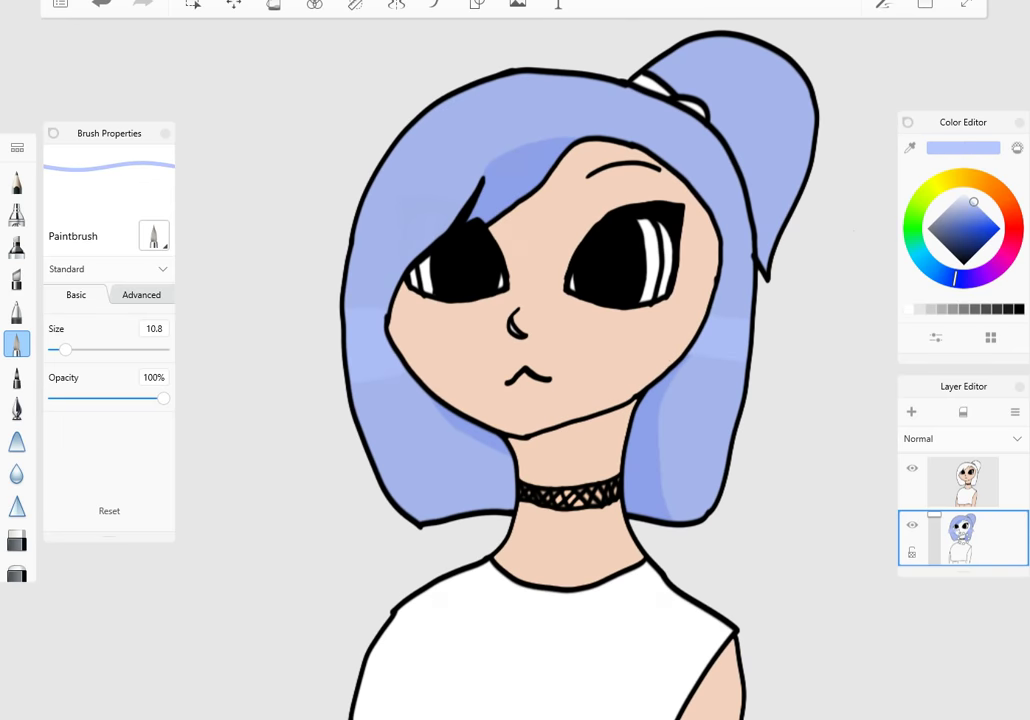
scroll(515, 360, "up", 5)
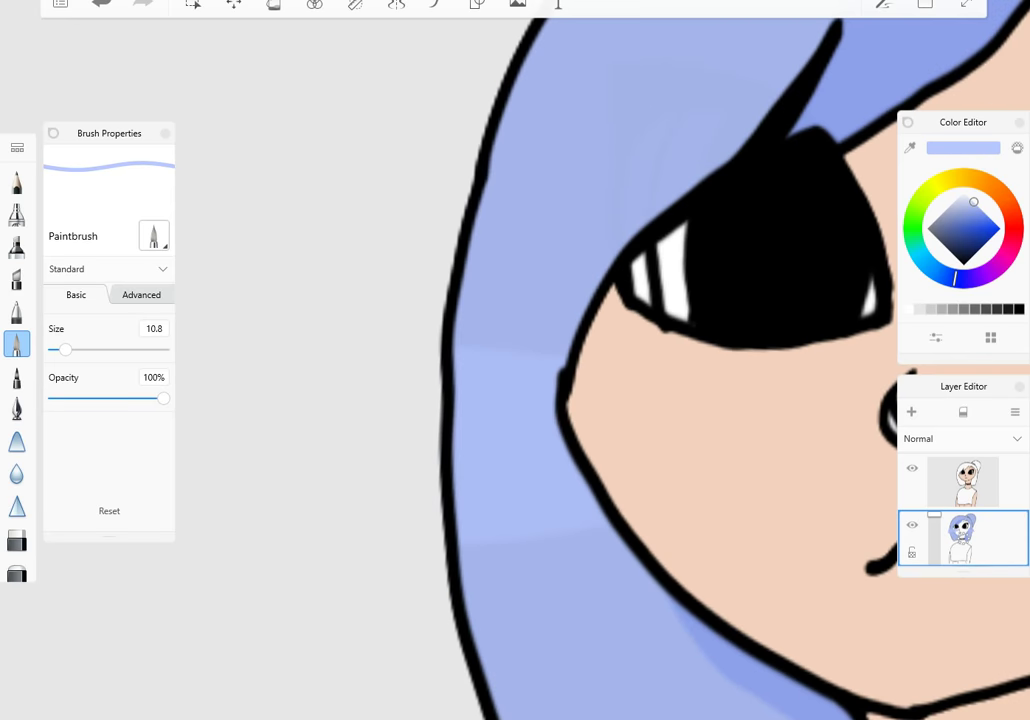
left_click(16, 279)
left_click_drag(455, 482, 560, 455)
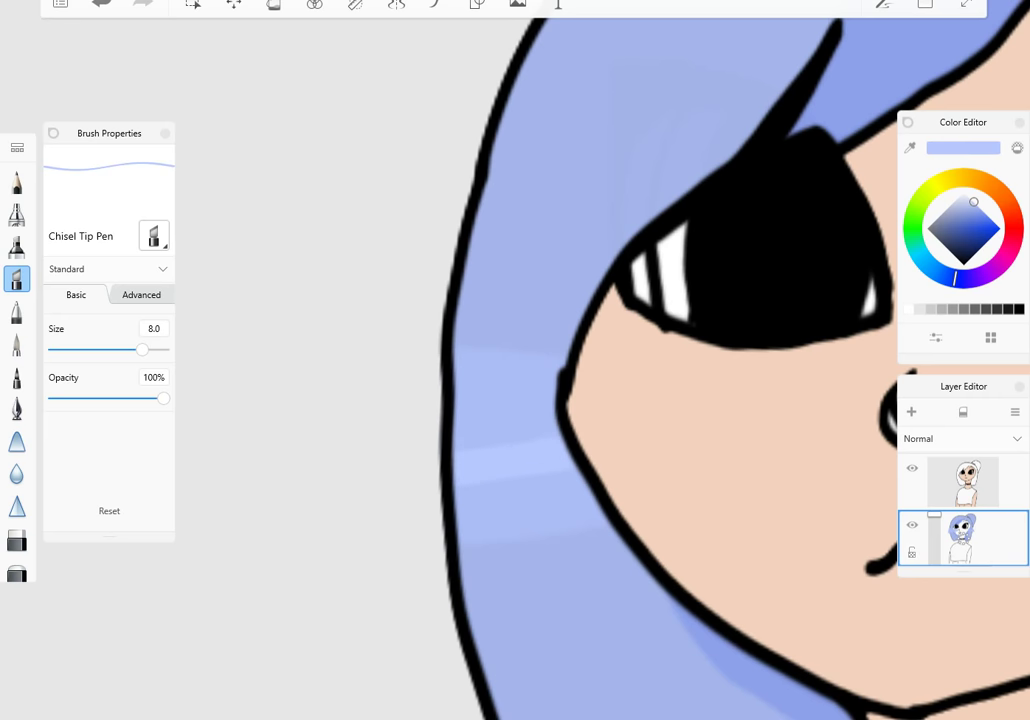
left_click_drag(452, 446, 560, 424)
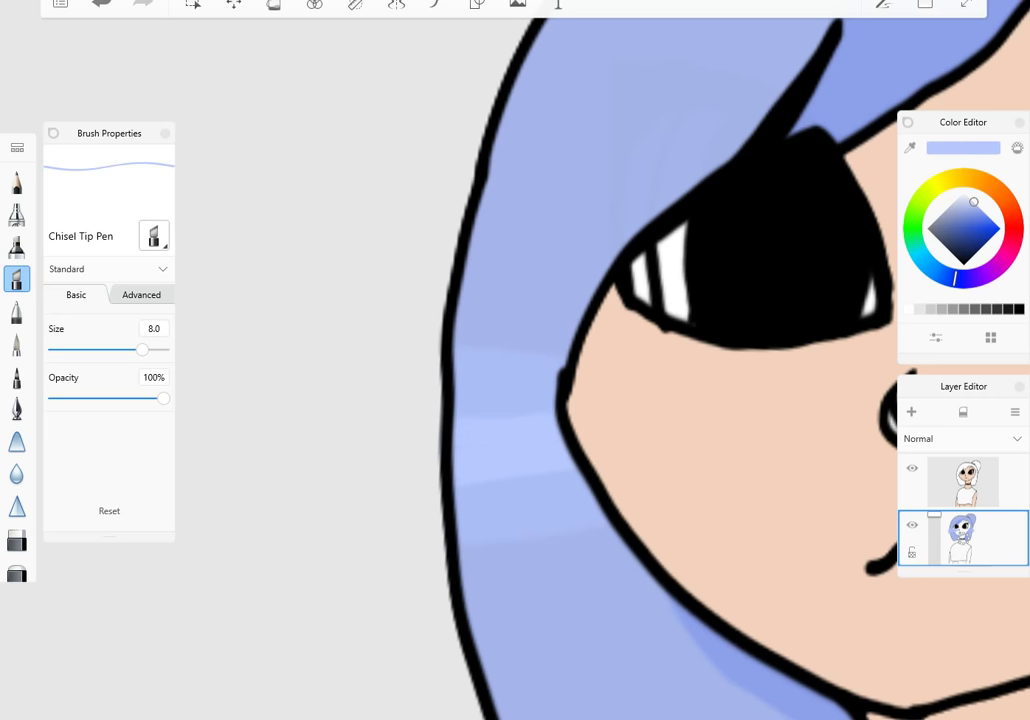
left_click_drag(460, 416, 553, 405)
scroll(600, 360, "down", 5)
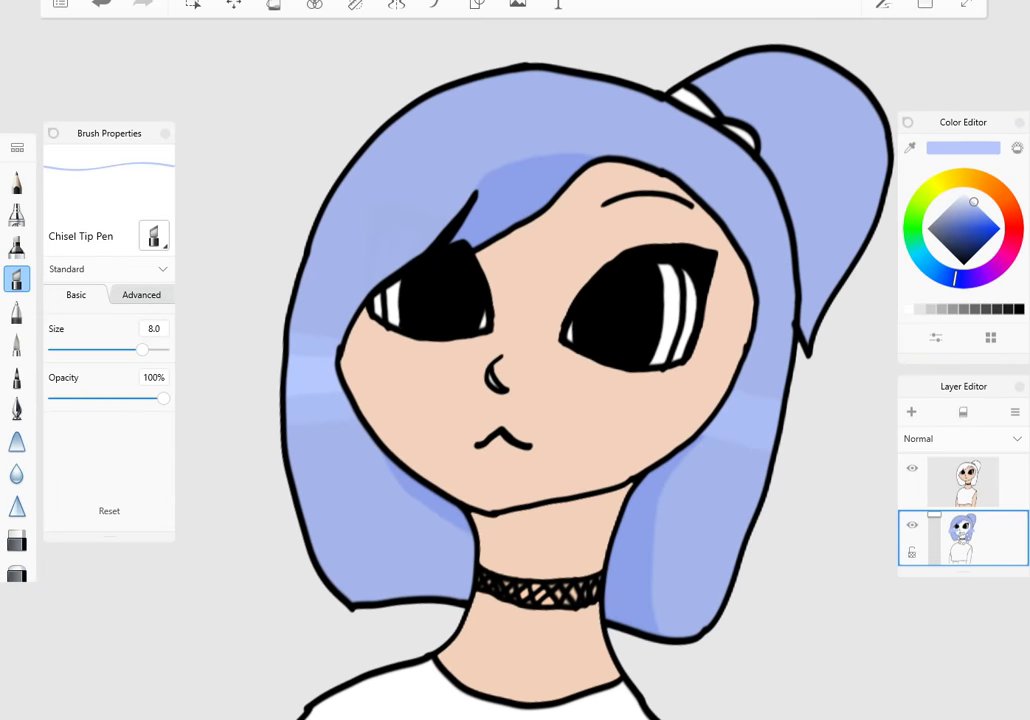
- Add the same brighter blue stripe inside the right side hair's highlight band with the Chisel Tip Pen
scroll(515, 360, "up", 6)
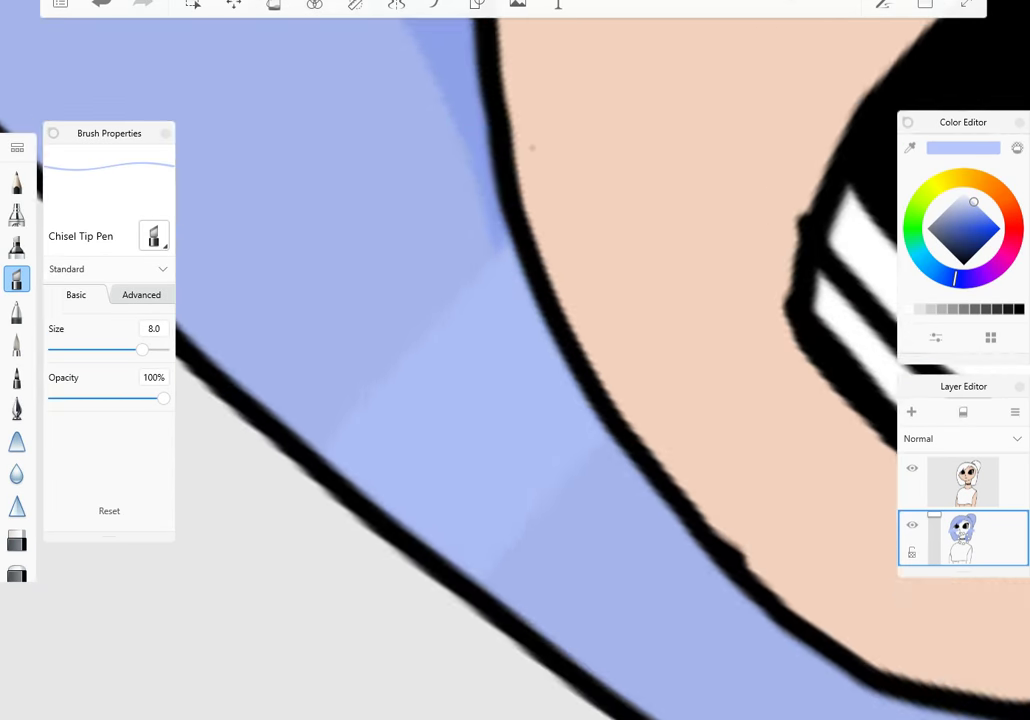
left_click_drag(330, 420, 440, 260)
mouse_move(345, 445)
left_mouse_down()
mouse_move(470, 315)
mouse_move(440, 365)
left_mouse_up()
left_click_drag(312, 397, 333, 365)
left_click_drag(370, 480, 515, 305)
scroll(515, 360, "down", 8)
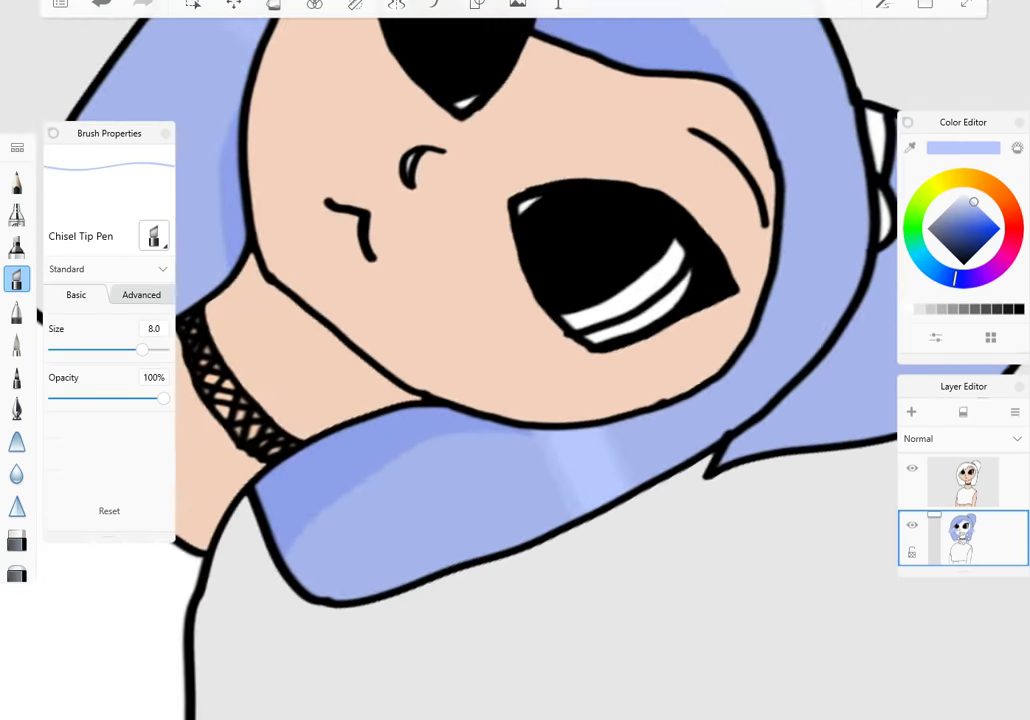
scroll(515, 360, "up", 8)
scroll(515, 360, "up", 6)
scroll(515, 360, "up", 1)
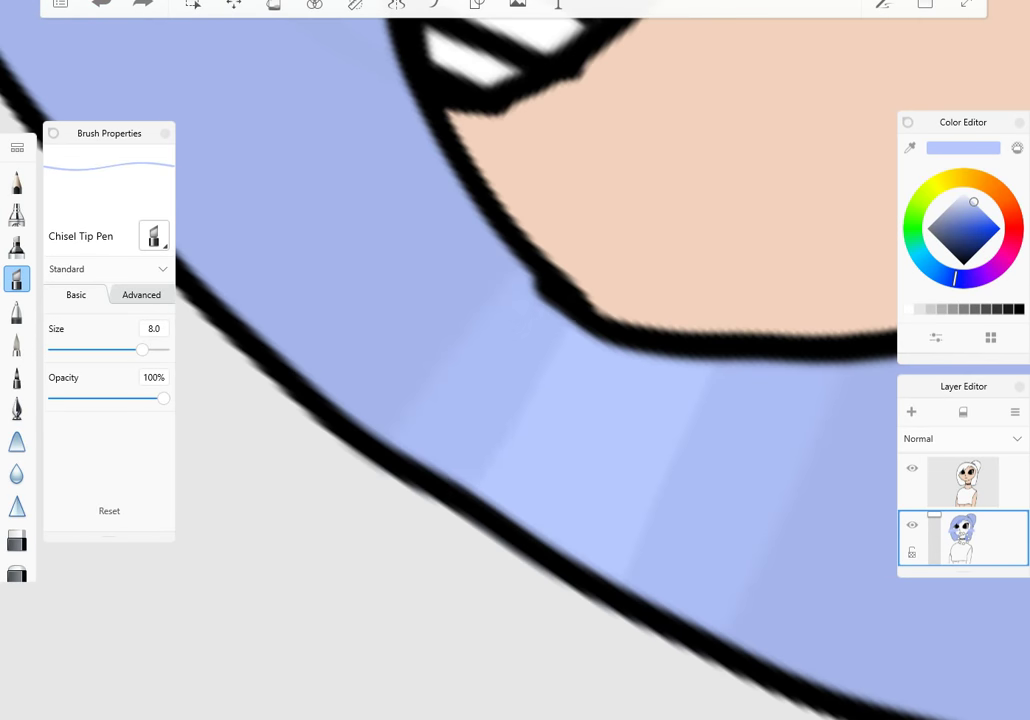
- Widen the bright light blue stripe inside the left hair highlight with Chisel Tip Pen strokes at size 8.0
left_click_drag(582, 294, 518, 457)
left_click_drag(563, 370, 508, 474)
left_click_drag(620, 295, 536, 482)
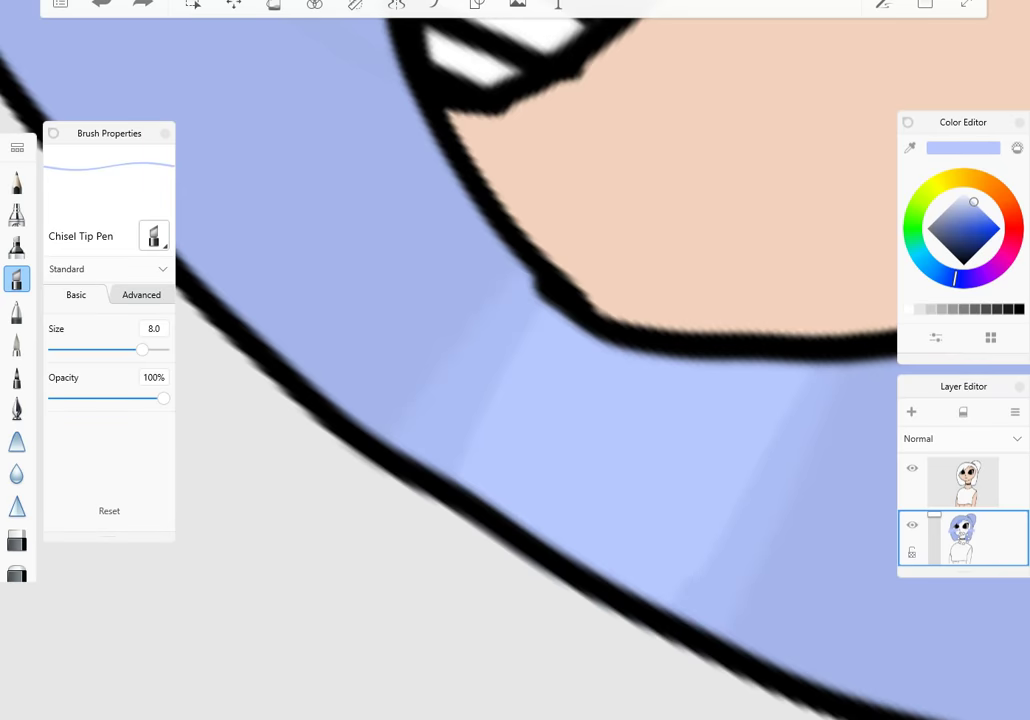
scroll(515, 360, "down", 6)
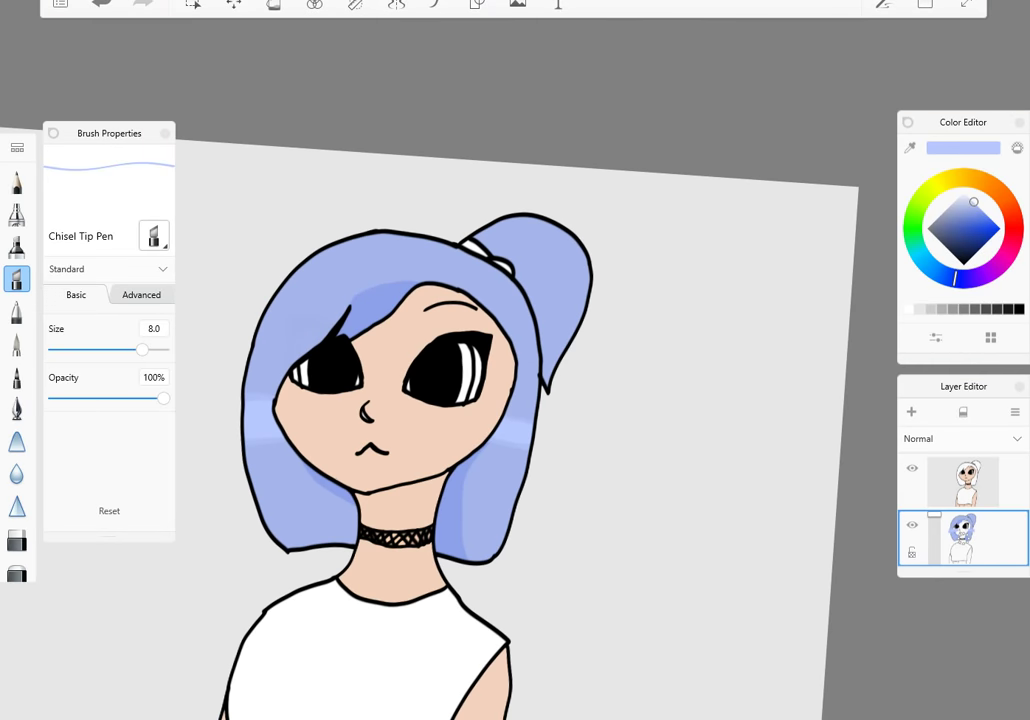
- Pick a paler blue and try Marker streaks at size 16.0 inside the left hair highlight
left_click(16, 246)
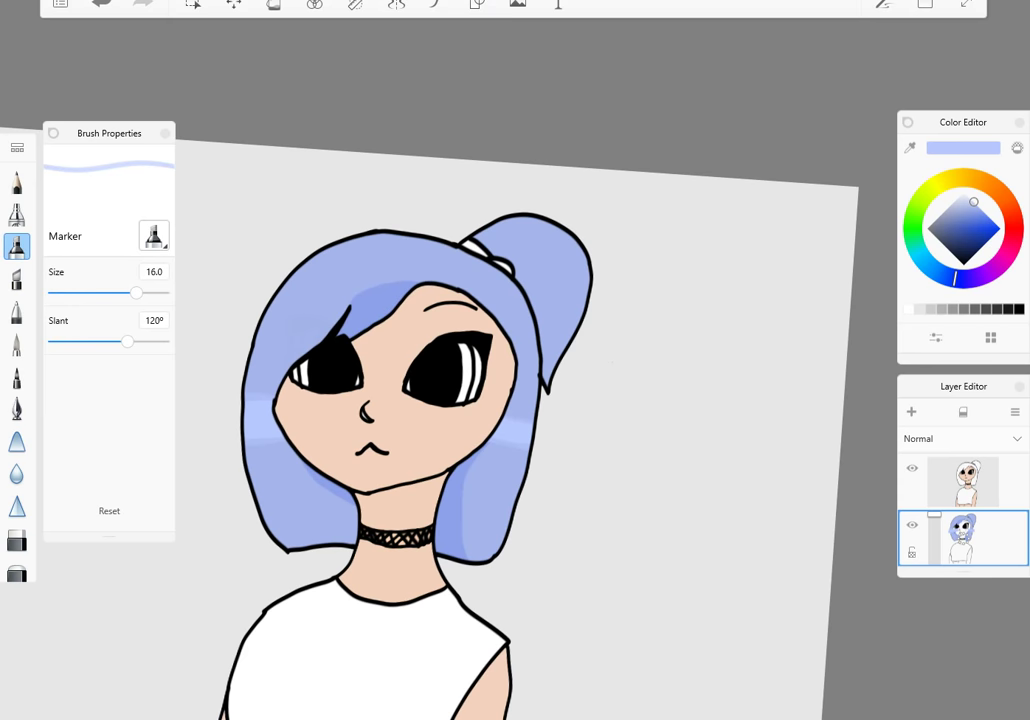
left_click(971, 199)
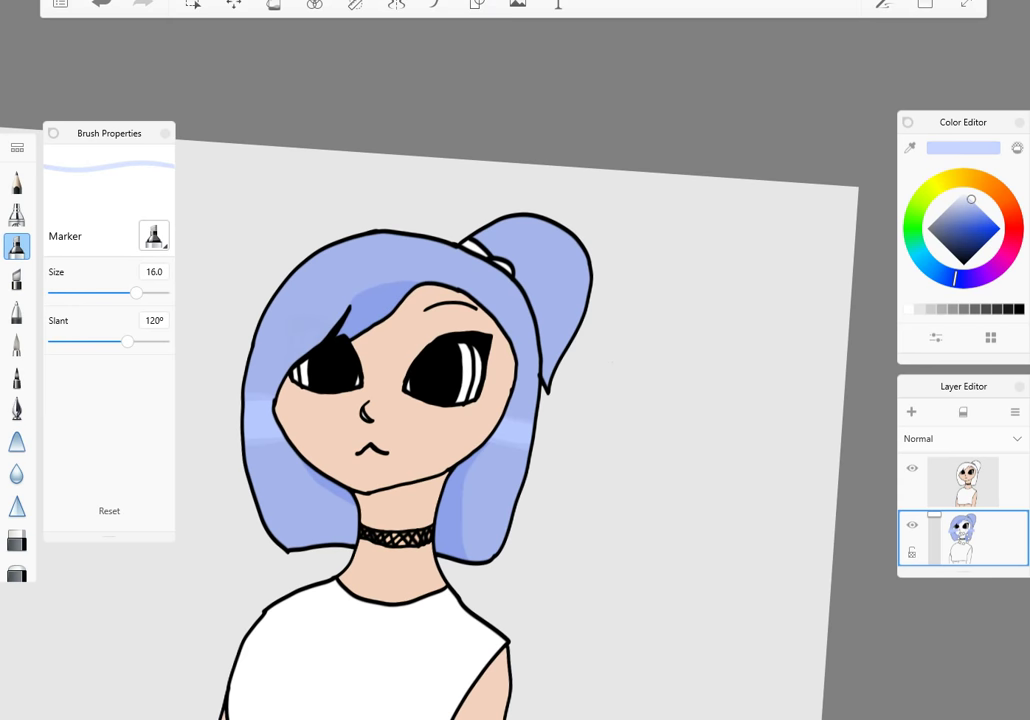
scroll(515, 360, "up", 10)
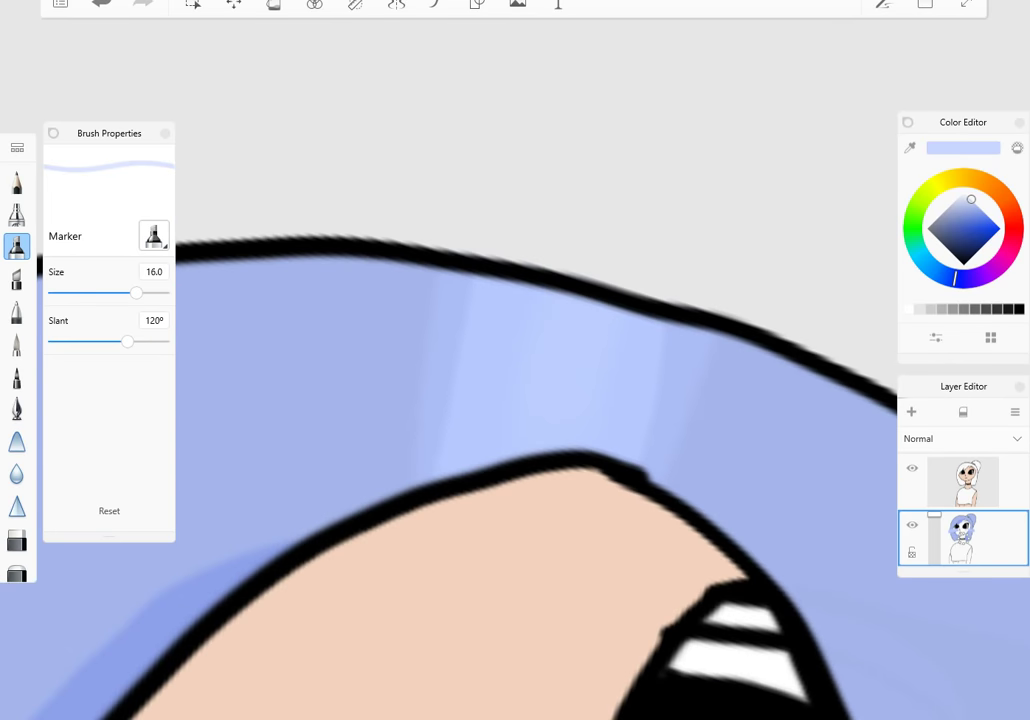
key("ctrl+z")
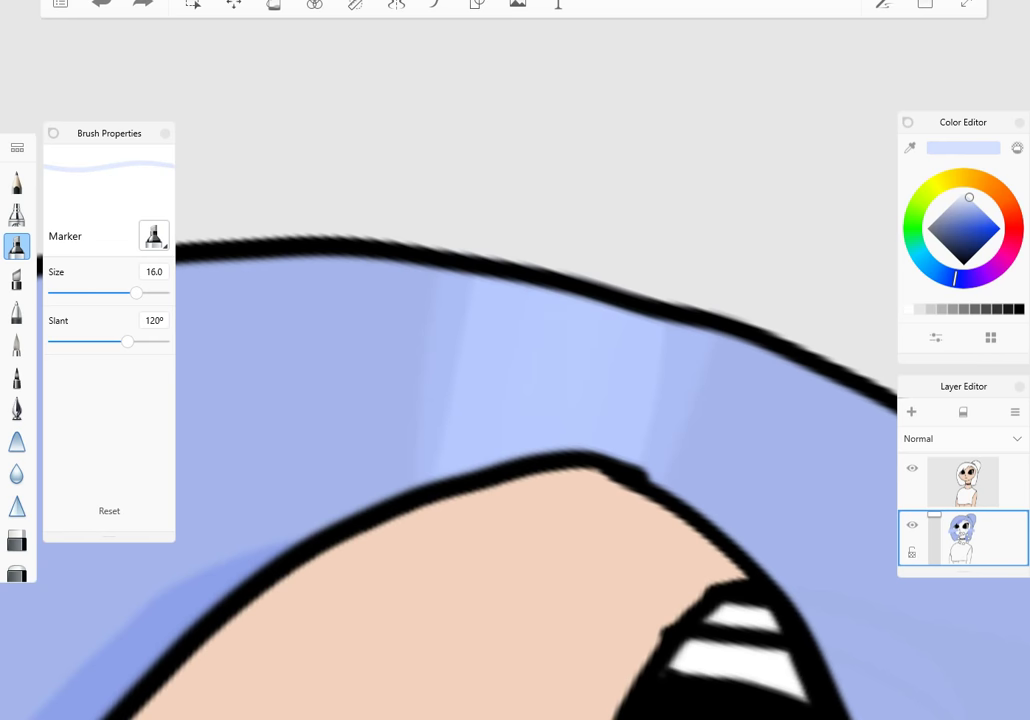
key("ctrl+y")
- Switch to the Airbrush and set its size to 13.4
left_click(16, 214)
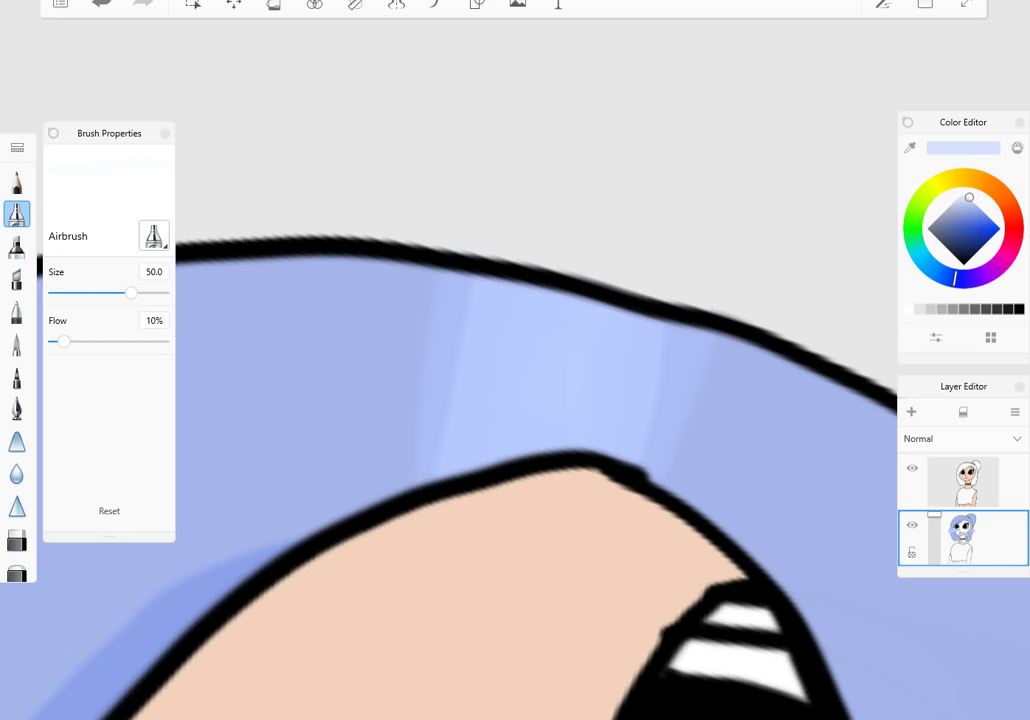
left_click_drag(131, 292, 72, 292)
scroll(515, 400, "down", 3)
- Try to flood-fill the left hair highlight with the pale blue
left_click(273, 5)
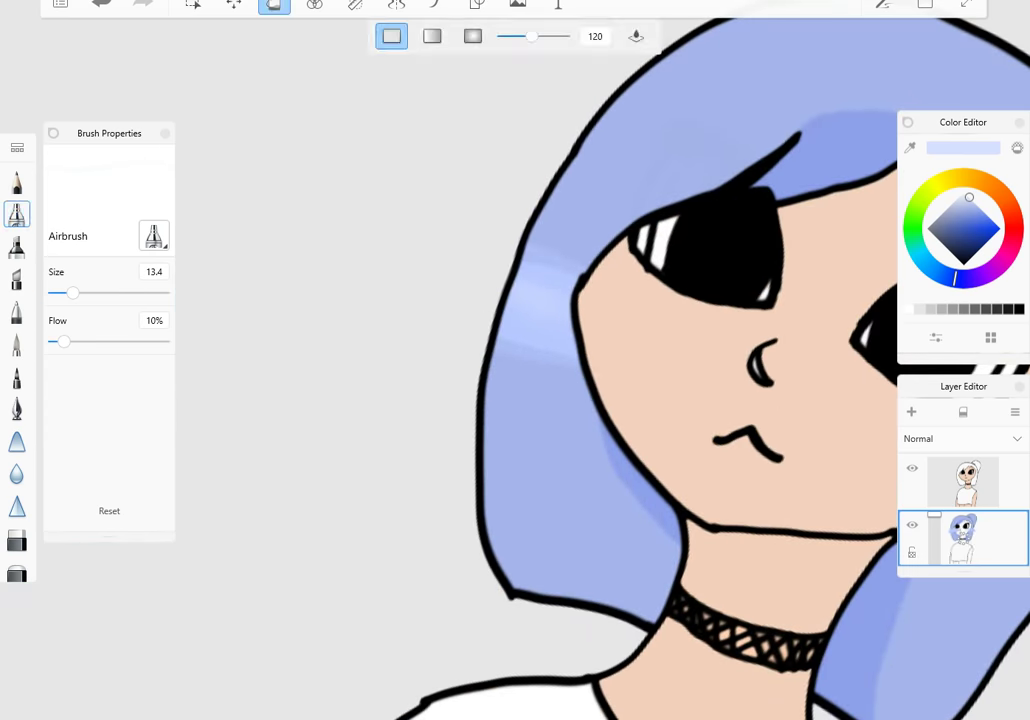
left_click(530, 350)
key("ctrl+z")
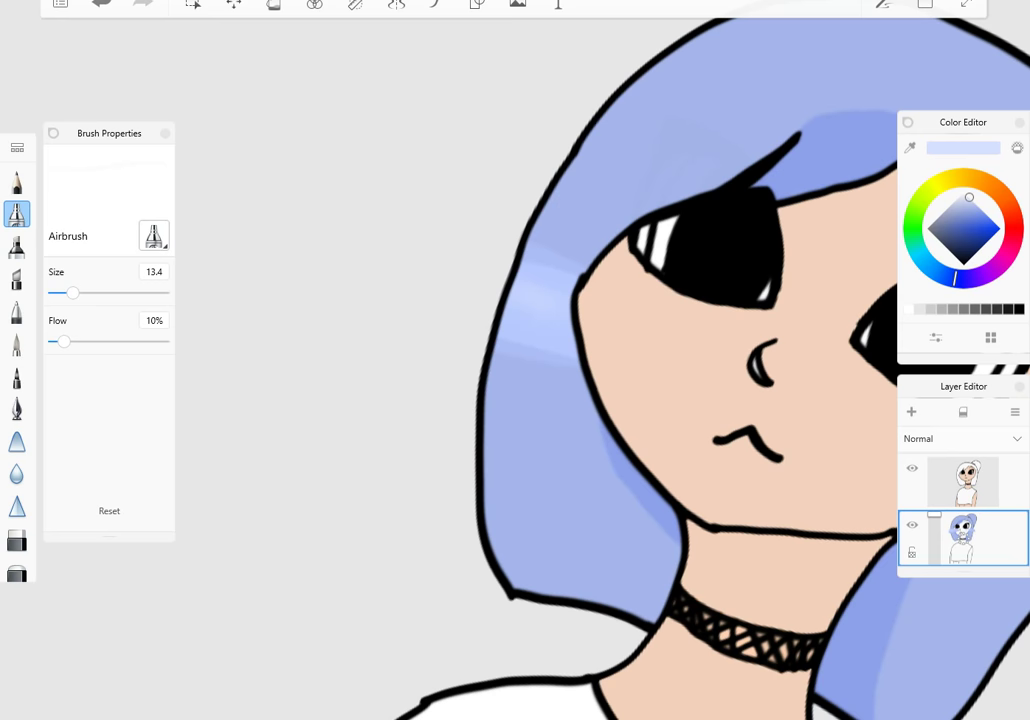
- Set the Airbrush flow to 100% and try a pale blue streak across the left hair highlight
left_click_drag(63, 341, 163, 341)
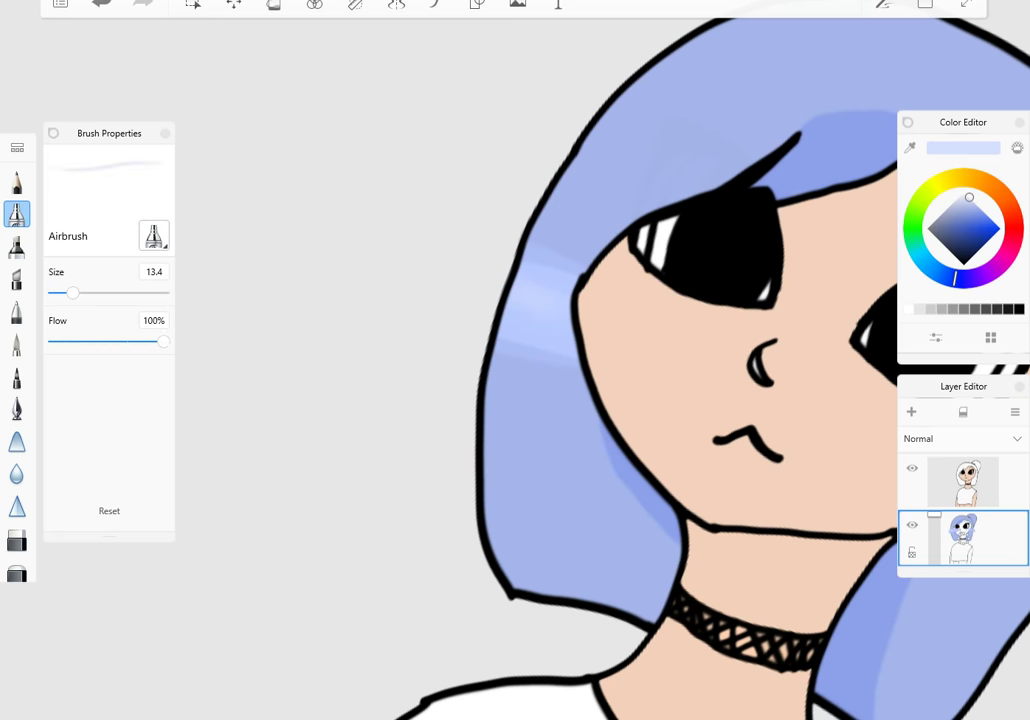
left_click_drag(556, 320, 424, 248)
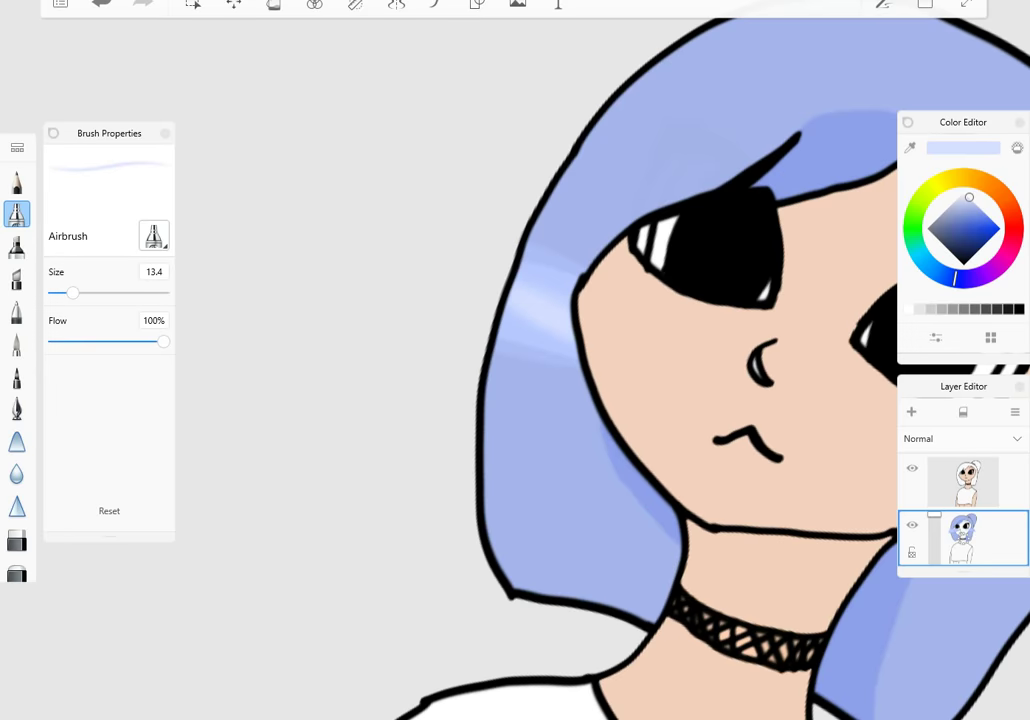
scroll(515, 360, "down", 2)
scroll(515, 360, "up", 5)
key("ctrl+z")
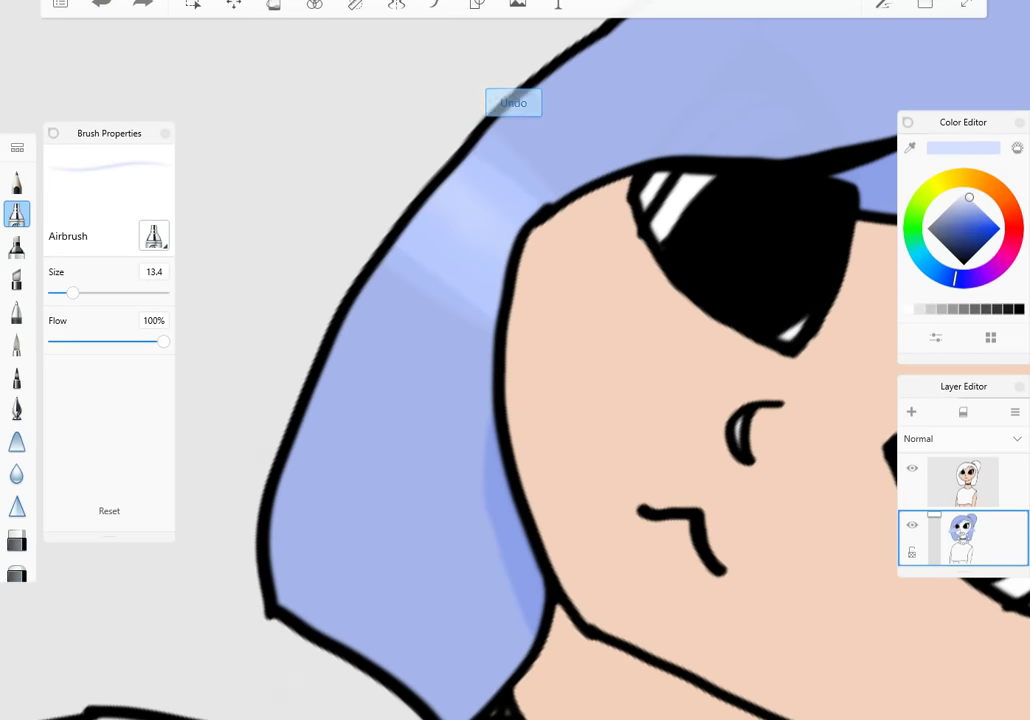
- Try further pale blue Airbrush strokes over the left hair highlight
scroll(515, 360, "up", 3)
left_click_drag(440, 185, 365, 300)
left_click_drag(600, 262, 542, 400)
scroll(515, 360, "down", 6)
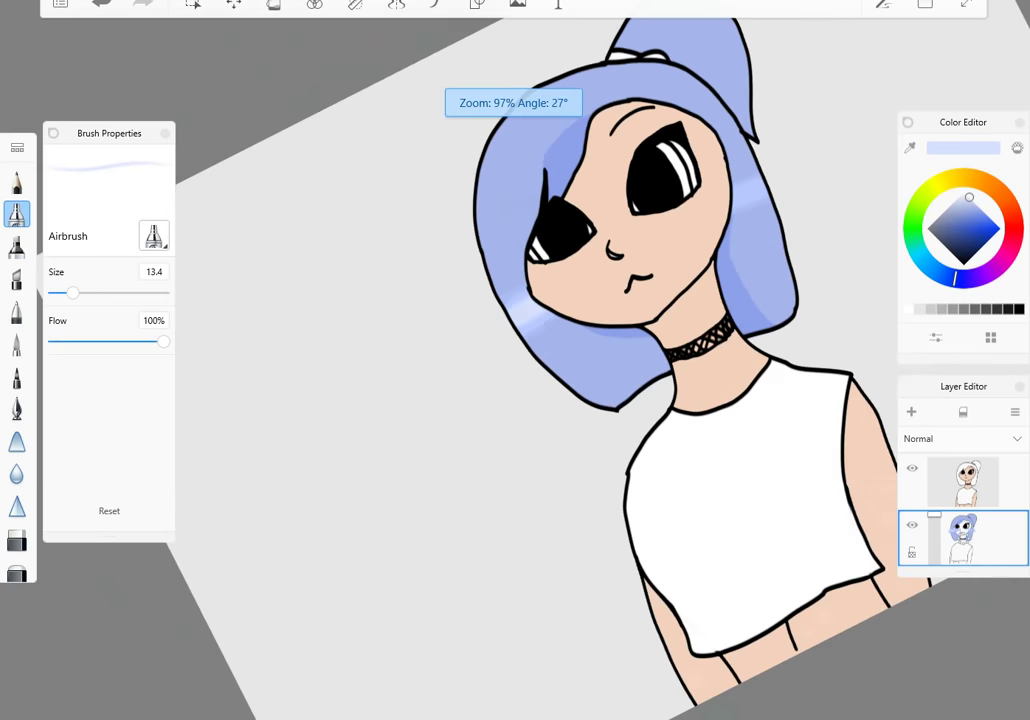
scroll(515, 360, "up", 3)
key("ctrl+z")
- Airbrush a soft pale blue glow across the middle of the left hair highlight, from outer outline towards the cheek
scroll(515, 360, "up", 4)
left_click_drag(335, 345, 470, 315)
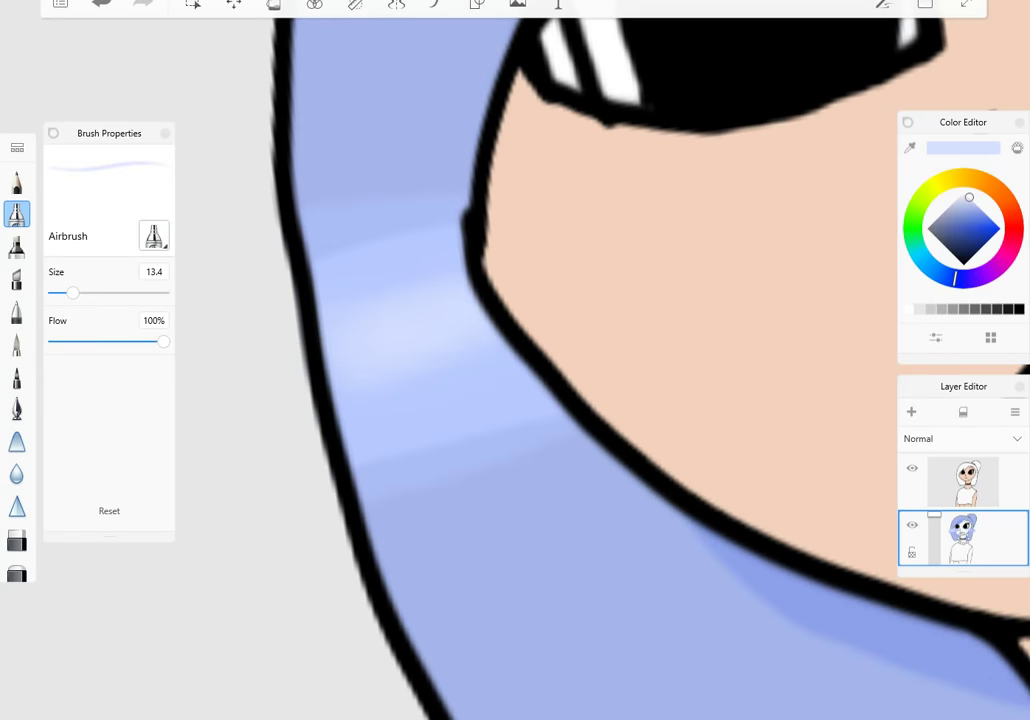
scroll(515, 360, "down", 5)
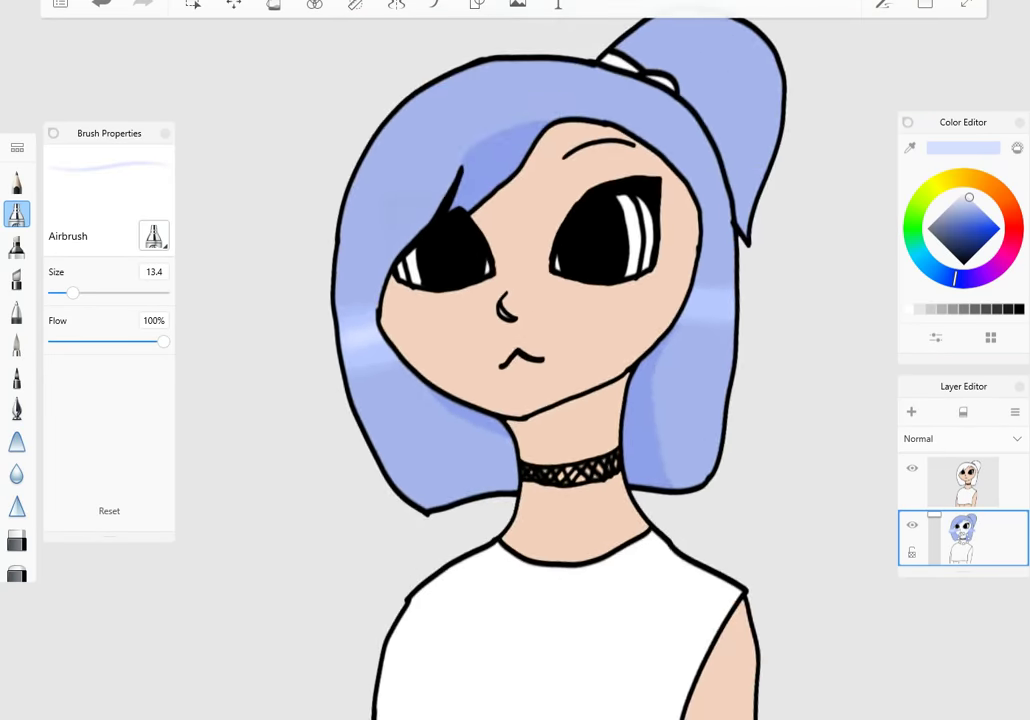
- Airbrush a matching pale blue glow across the middle of the right side hair's highlight
scroll(515, 360, "up", 5)
left_click_drag(460, 340, 615, 335)
scroll(515, 360, "down", 5)
scroll(515, 360, "up", 5)
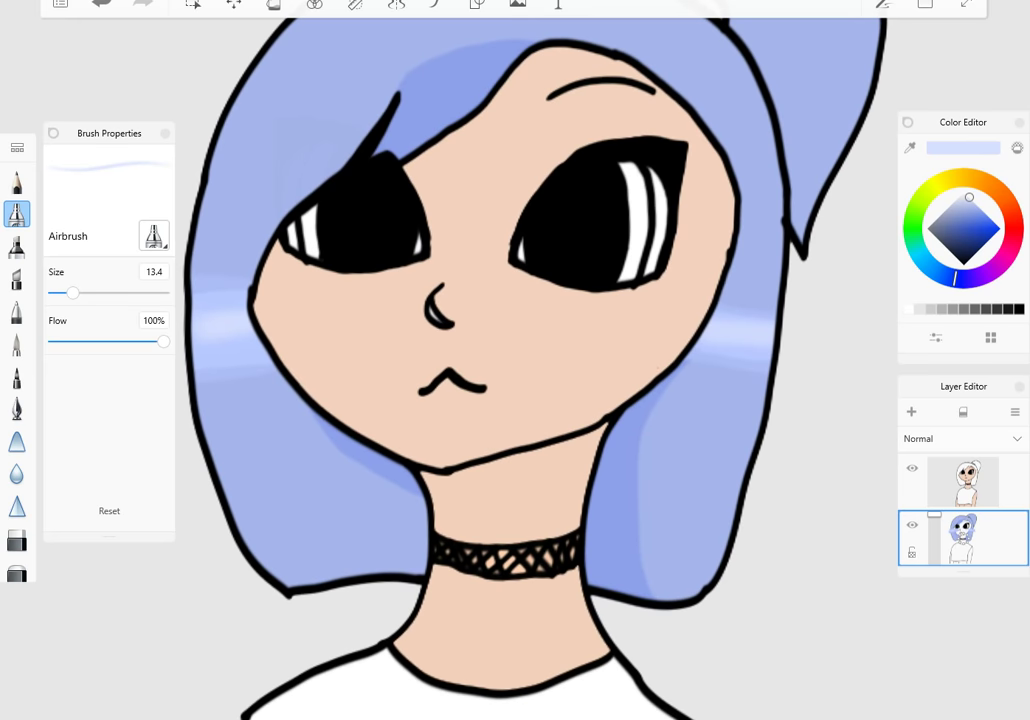
scroll(515, 360, "down", 5)
scroll(515, 360, "up", 1)
scroll(515, 360, "down", 2)
scroll(515, 360, "up", 5)
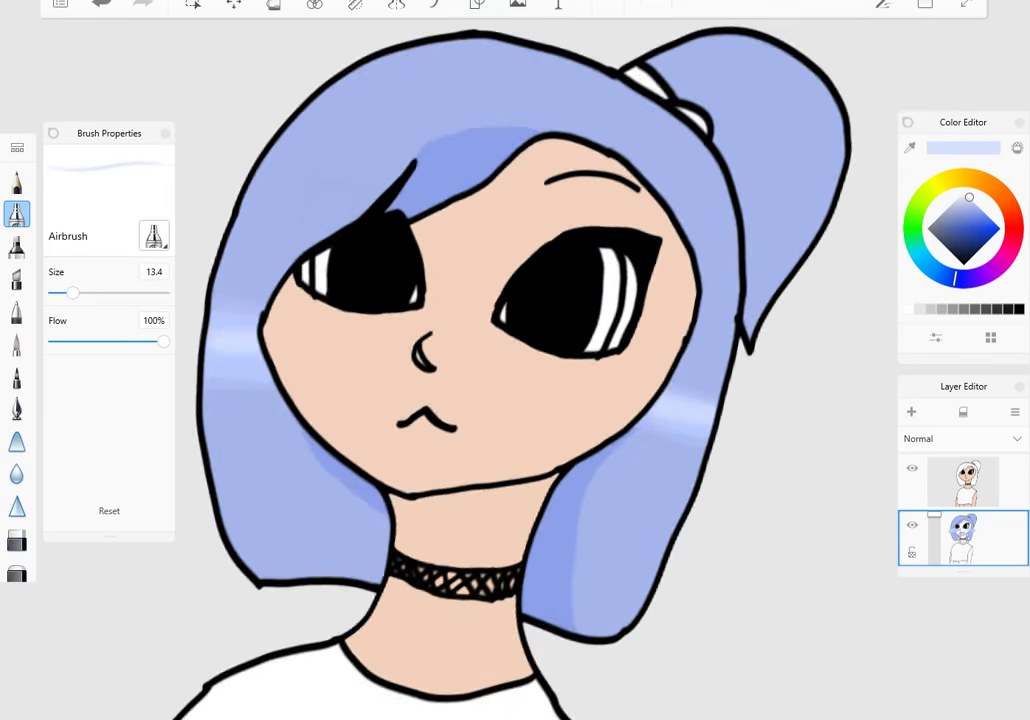
- Choose a medium teal as the painting color for the eyes
scroll(515, 360, "up", 2)
scroll(515, 360, "up", 3)
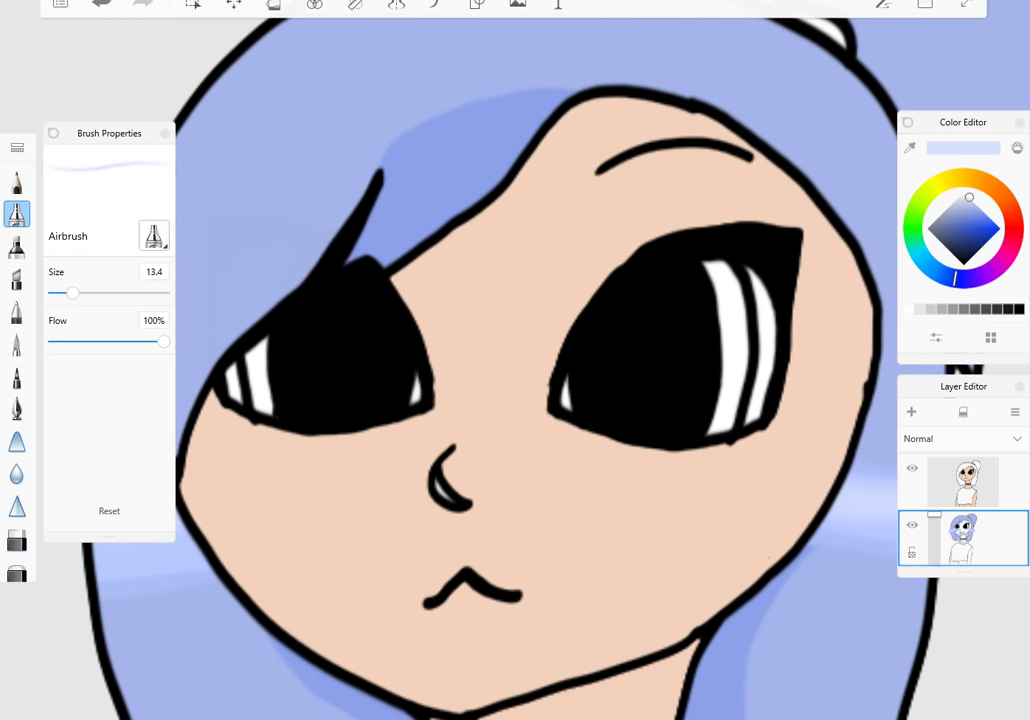
left_click_drag(955, 278, 918, 253)
left_click_drag(969, 200, 972, 232)
- Try to airbrush the white stripes and corners of the eyes teal
left_click_drag(735, 425, 722, 320)
mouse_move(718, 265)
left_mouse_down()
mouse_move(732, 420)
mouse_move(712, 280)
left_mouse_up()
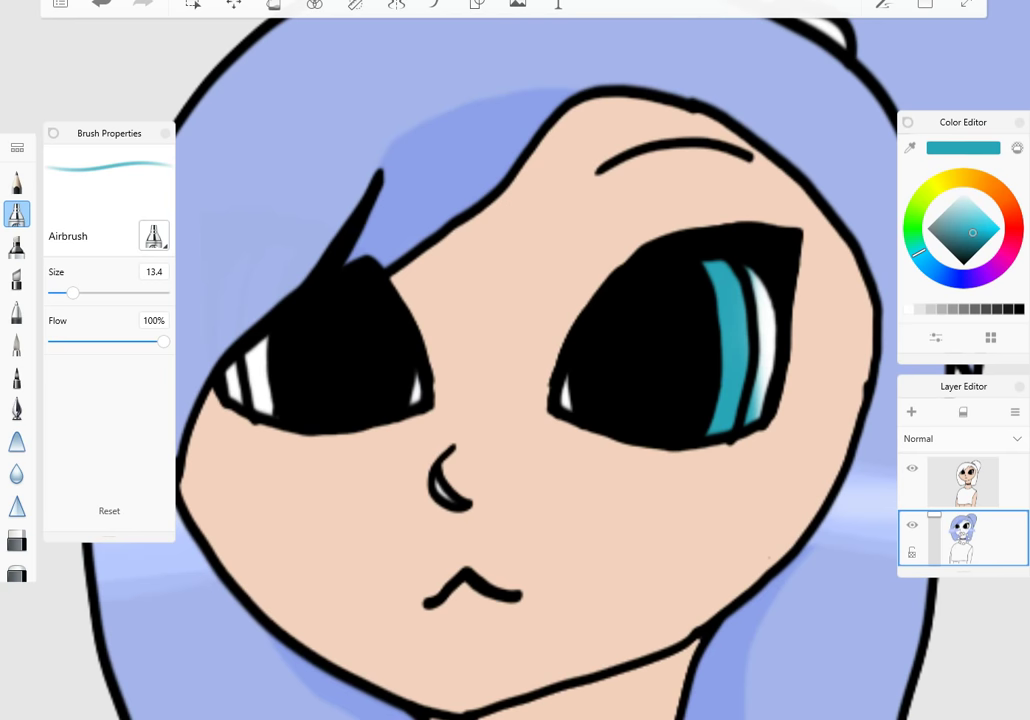
left_click_drag(566, 385, 566, 405)
left_click_drag(436, 485, 450, 500)
left_click_drag(415, 385, 415, 402)
left_click_drag(383, 252, 390, 260)
left_click(101, 4)
left_click(101, 4)
left_click(101, 4)
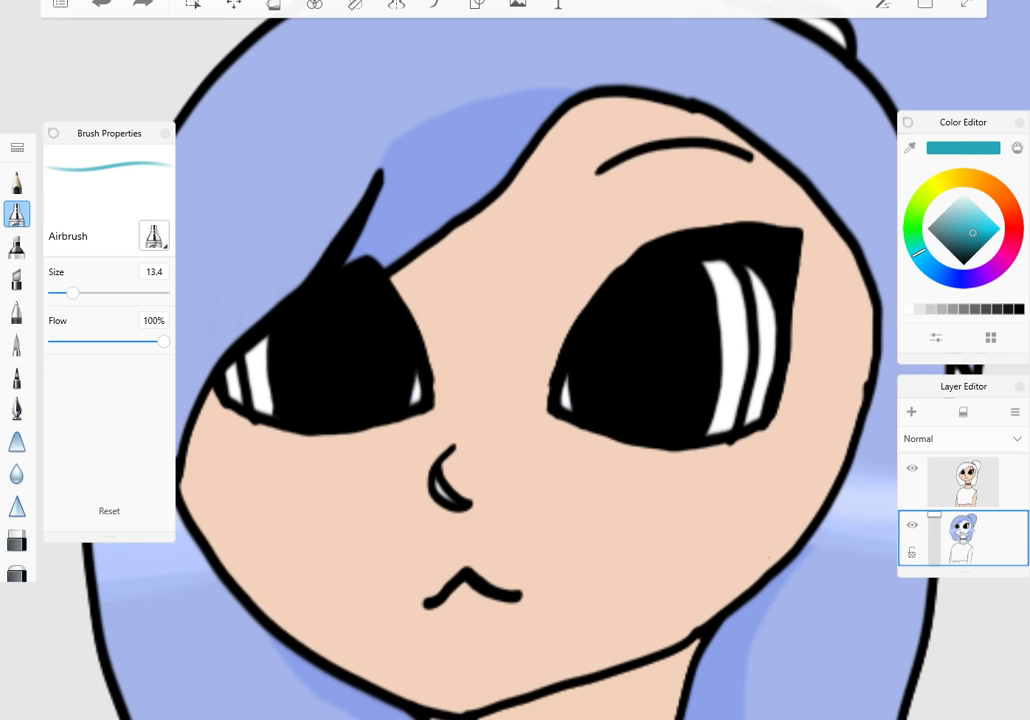
- Retry the teal Airbrush coloring on the right eye's stripes and the left eye, undoing all the strokes
key("ctrl+y")
left_click_drag(755, 280, 762, 410)
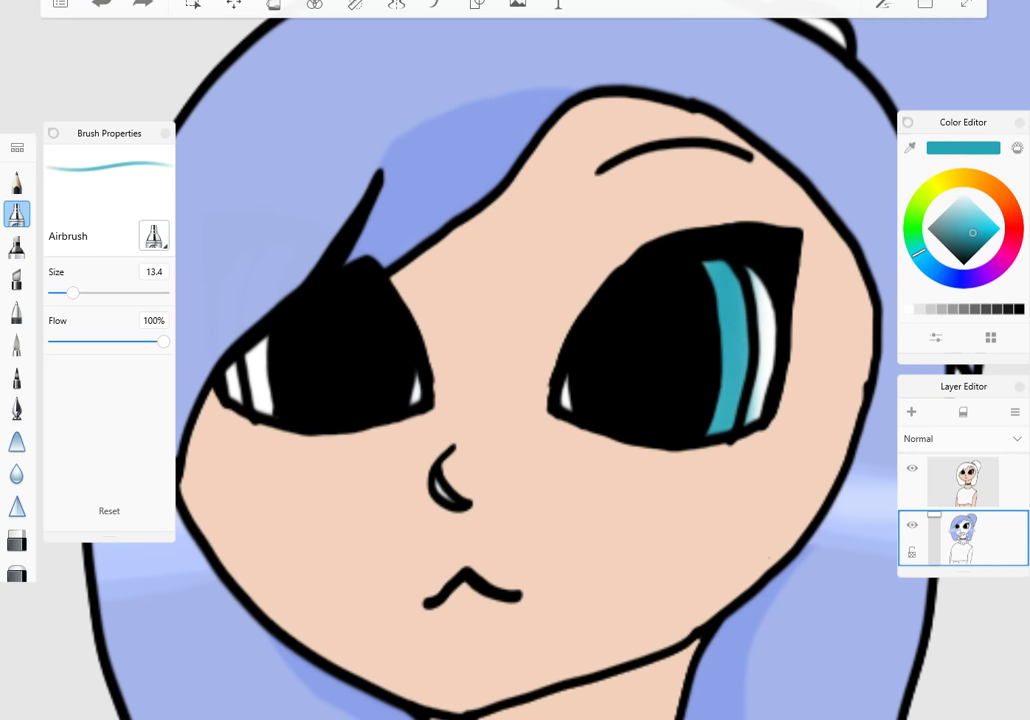
left_click_drag(755, 278, 765, 415)
left_click_drag(564, 380, 568, 405)
left_click_drag(248, 345, 266, 405)
left_click_drag(255, 305, 295, 280)
key("ctrl+z")
key("ctrl+z")
key("ctrl+z")
key("ctrl+z")
key("ctrl+z")
key("ctrl+z")
key("ctrl+z")
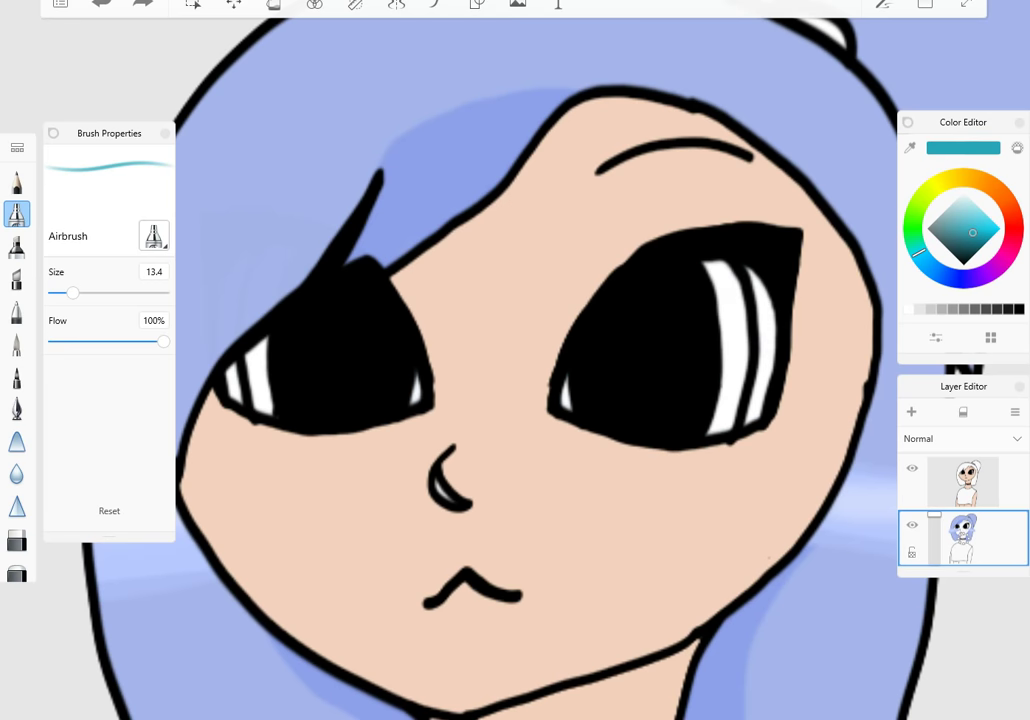
- Flood-fill the wide stripe and inner corner of both eyes with teal, leaving the narrow outer stripes white
left_click(273, 4)
left_click(725, 340)
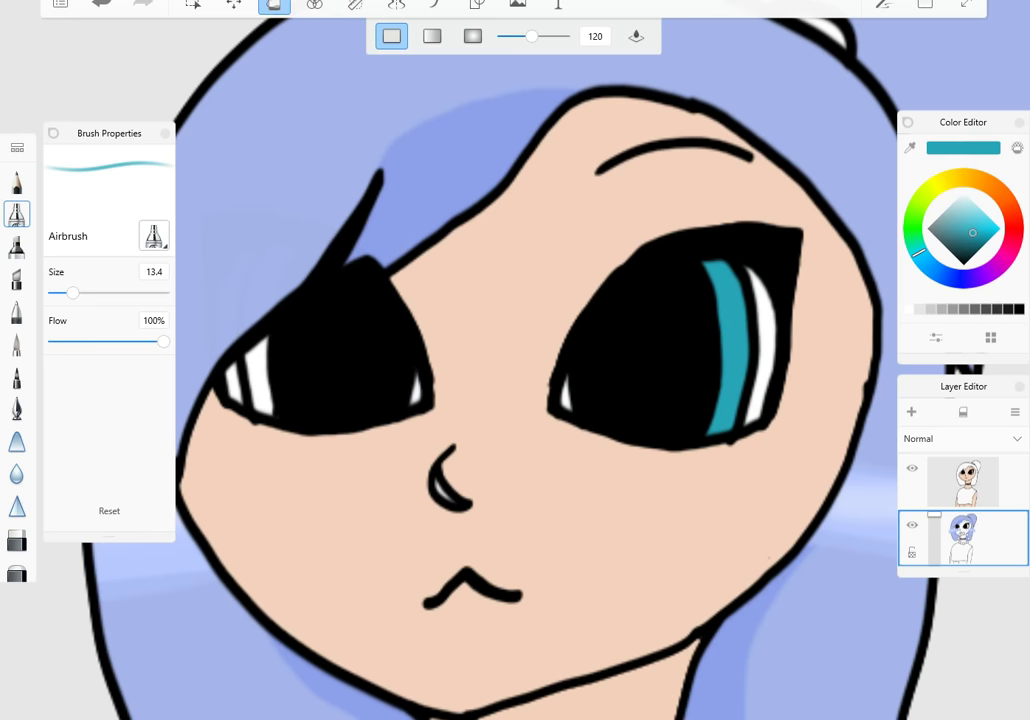
left_click(565, 395)
scroll(247, 366, "up", 5)
left_click(625, 400)
scroll(440, 287, "down", 8)
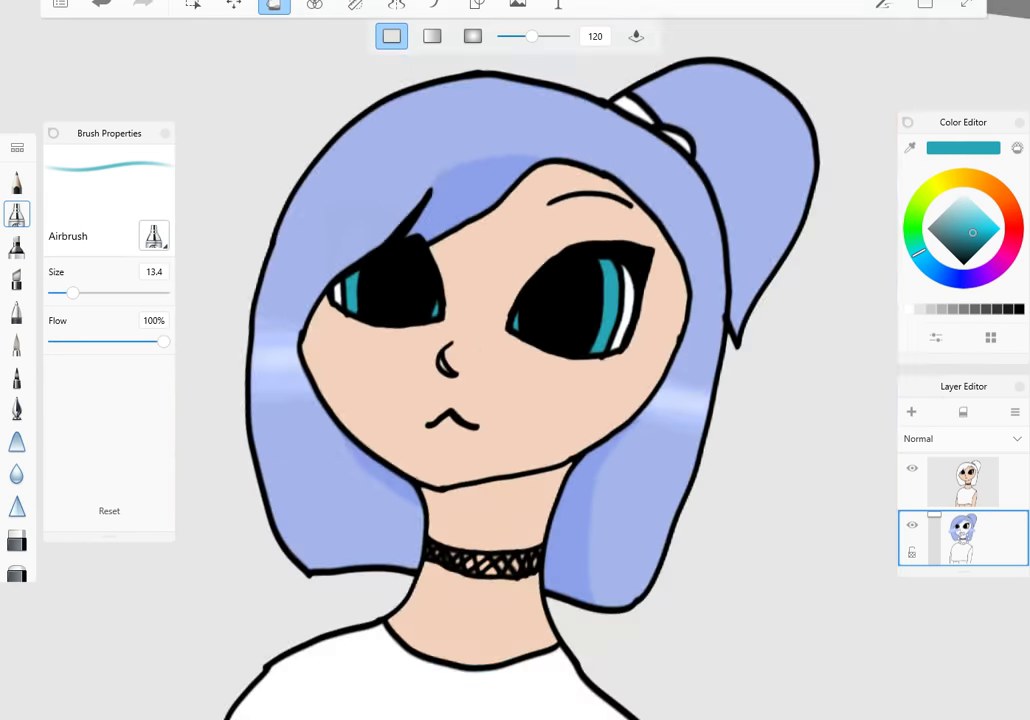
scroll(515, 360, "down", 6)
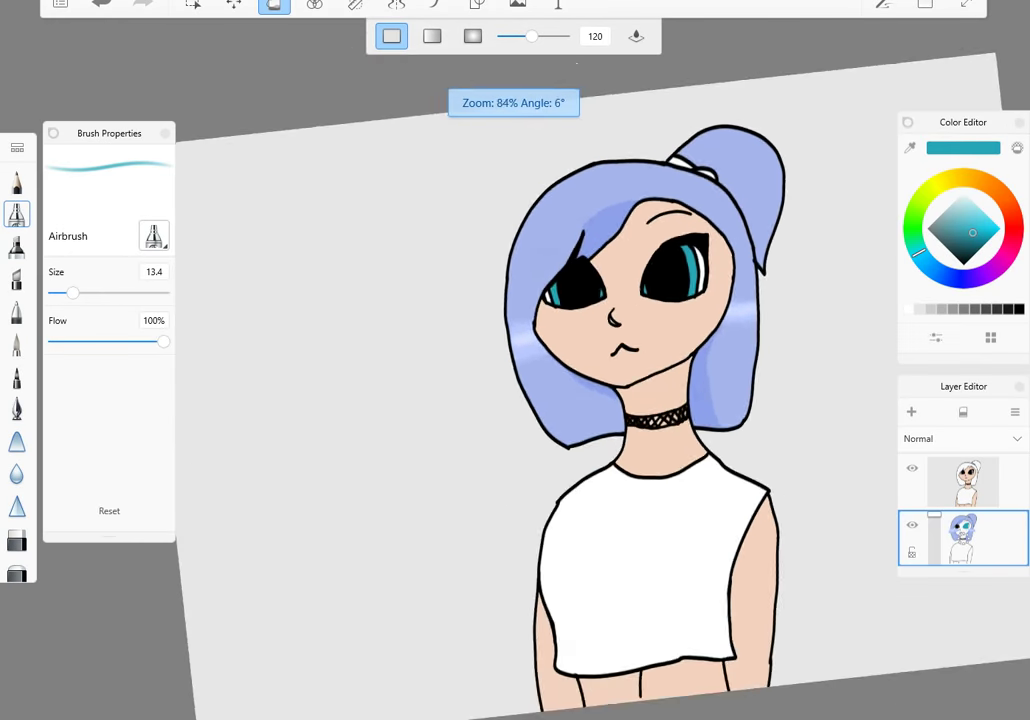
scroll(640, 200, "up", 5)
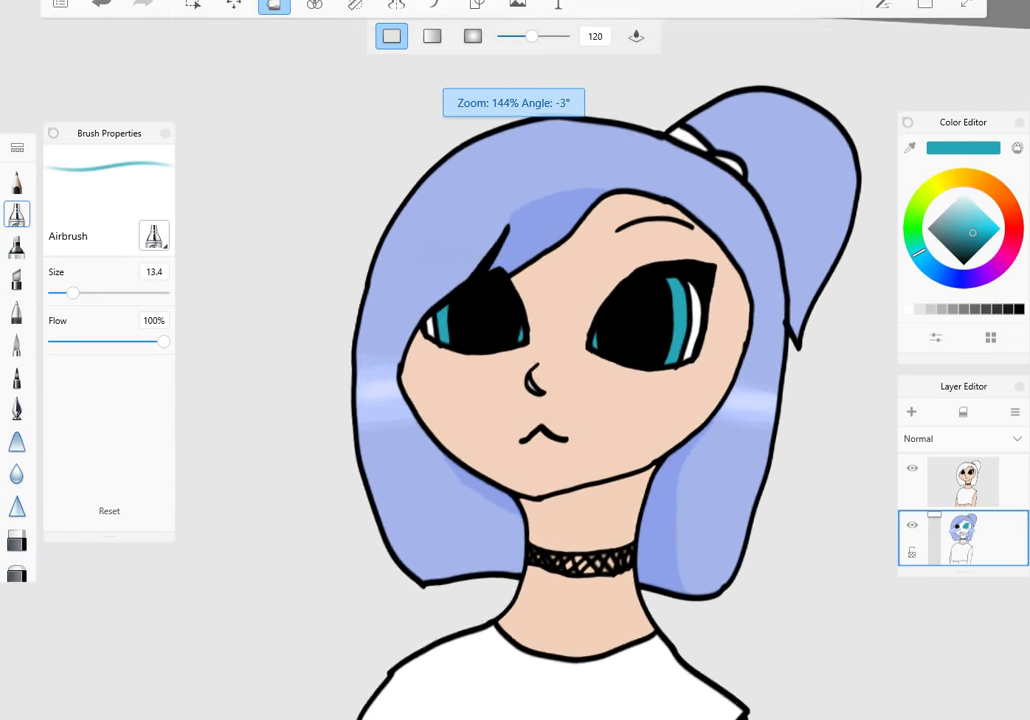
- Undo the left eye's teal fills and refill only its wide stripe with teal
left_click(101, 4)
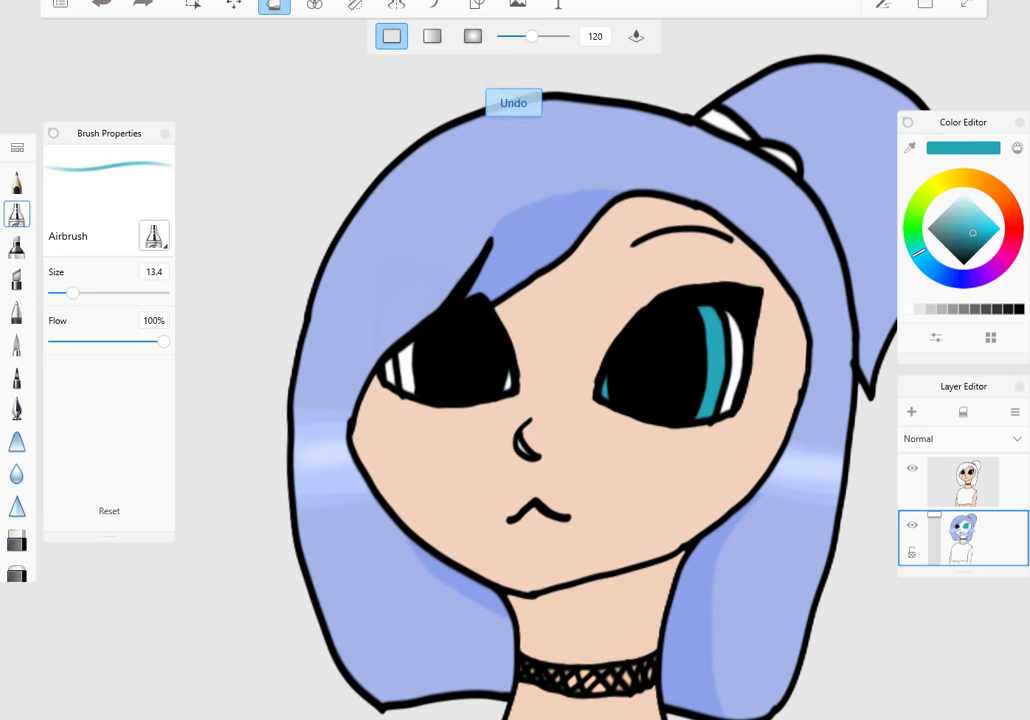
scroll(515, 360, "down", 6)
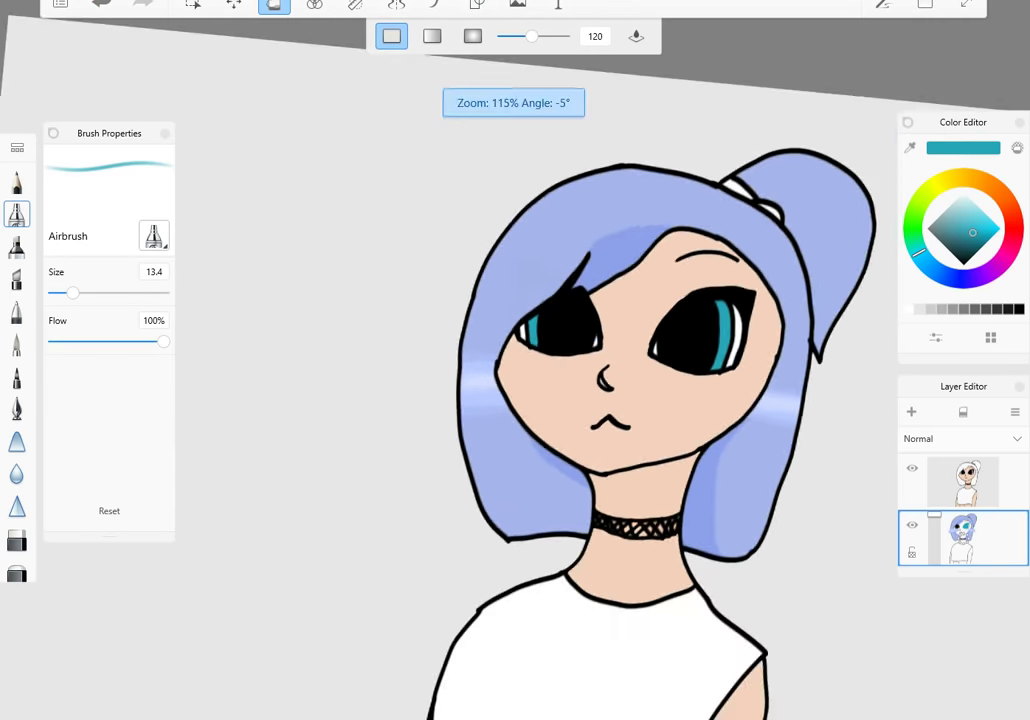
scroll(735, 272, "up", 3)
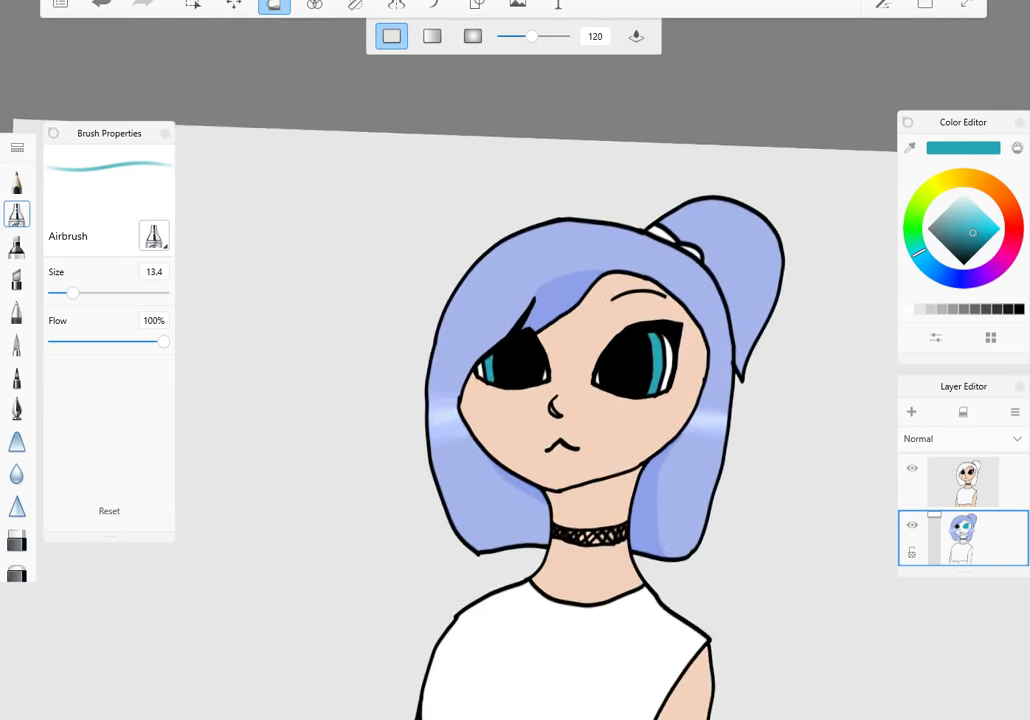
- Pick a slightly darker teal and flood-fill the teal areas of both eyes with it
left_click(968, 236)
scroll(569, 390, "up", 4)
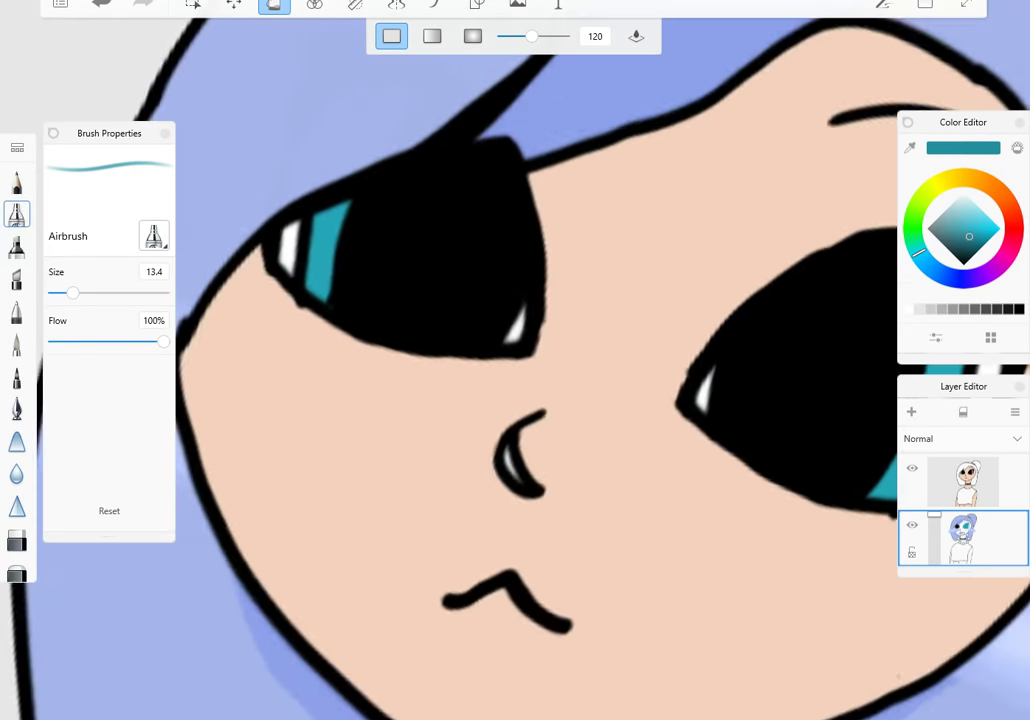
scroll(350, 260, "up", 3)
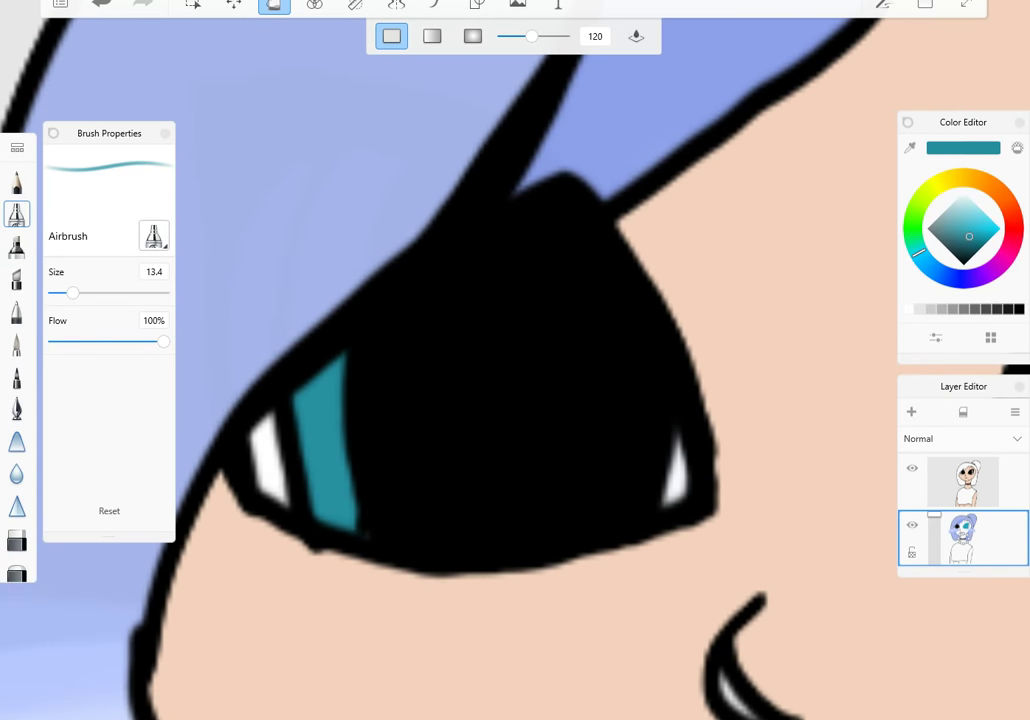
scroll(490, 180, "down", 3)
scroll(790, 300, "up", 5)
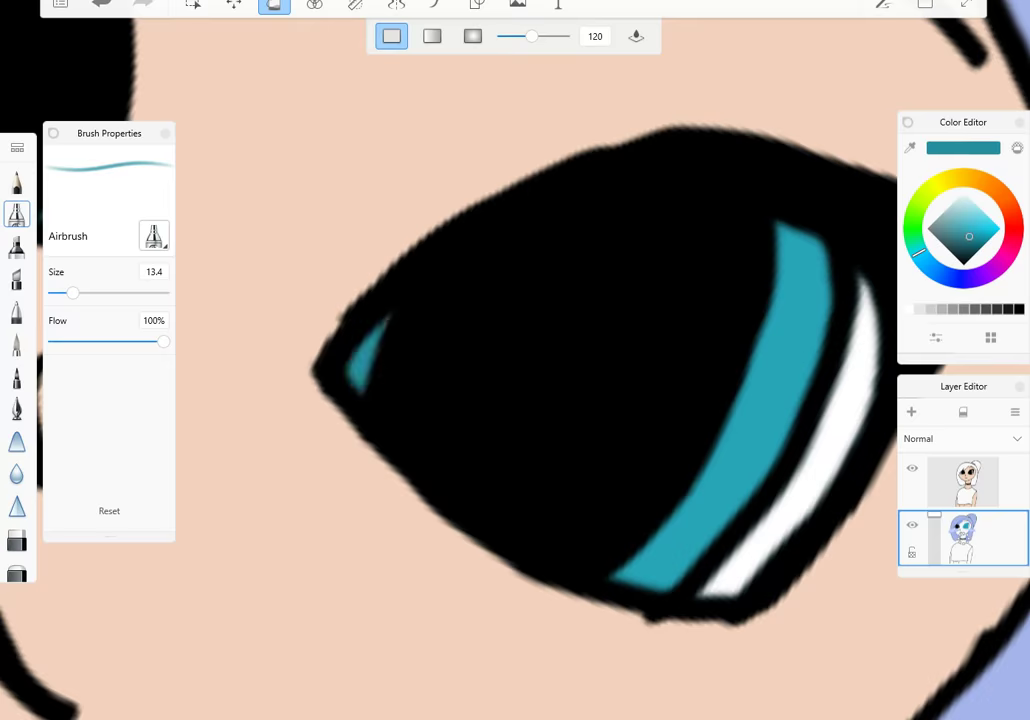
scroll(515, 400, "down", 10)
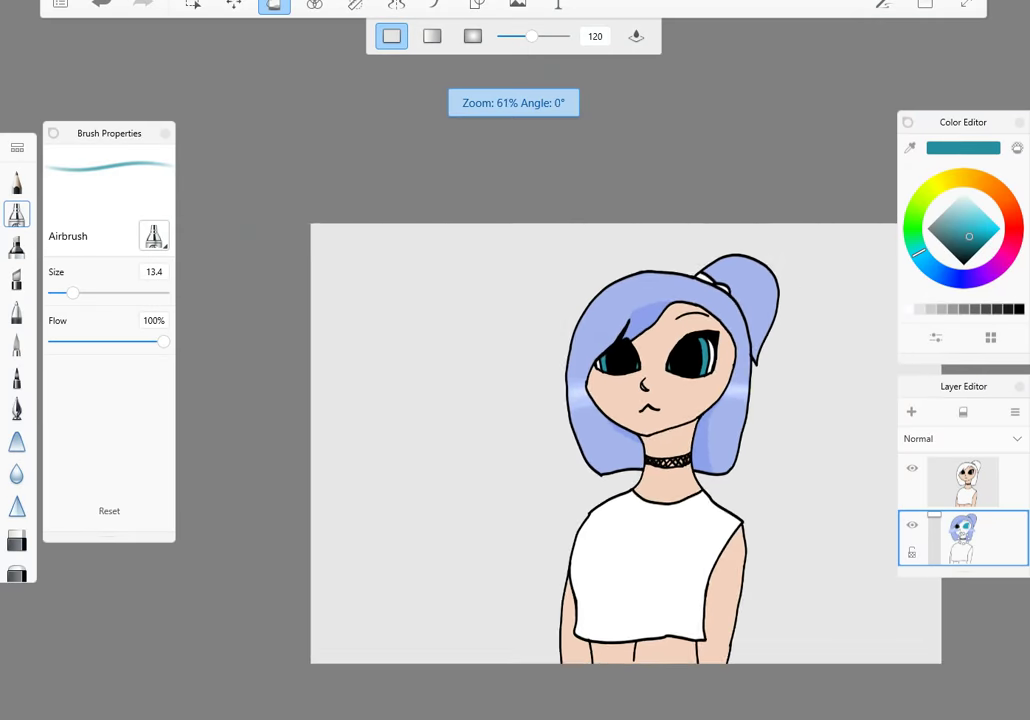
- Pick a dark neutral gray and flood-fill the white crop top with it
scroll(620, 440, "up", 3)
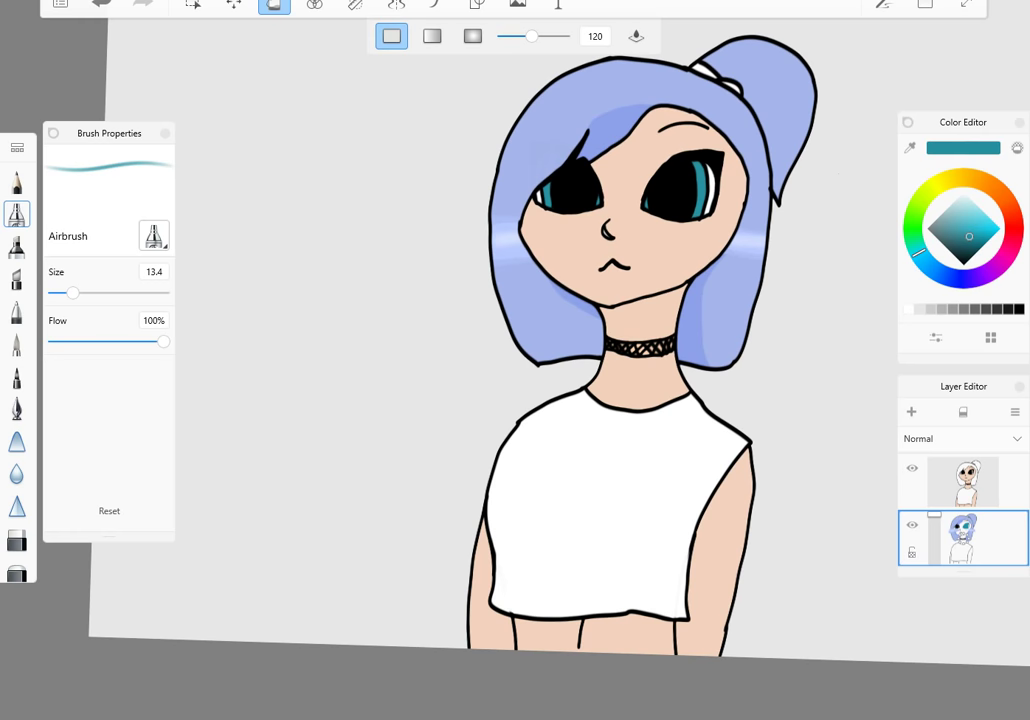
left_click(760, 197, "alt")
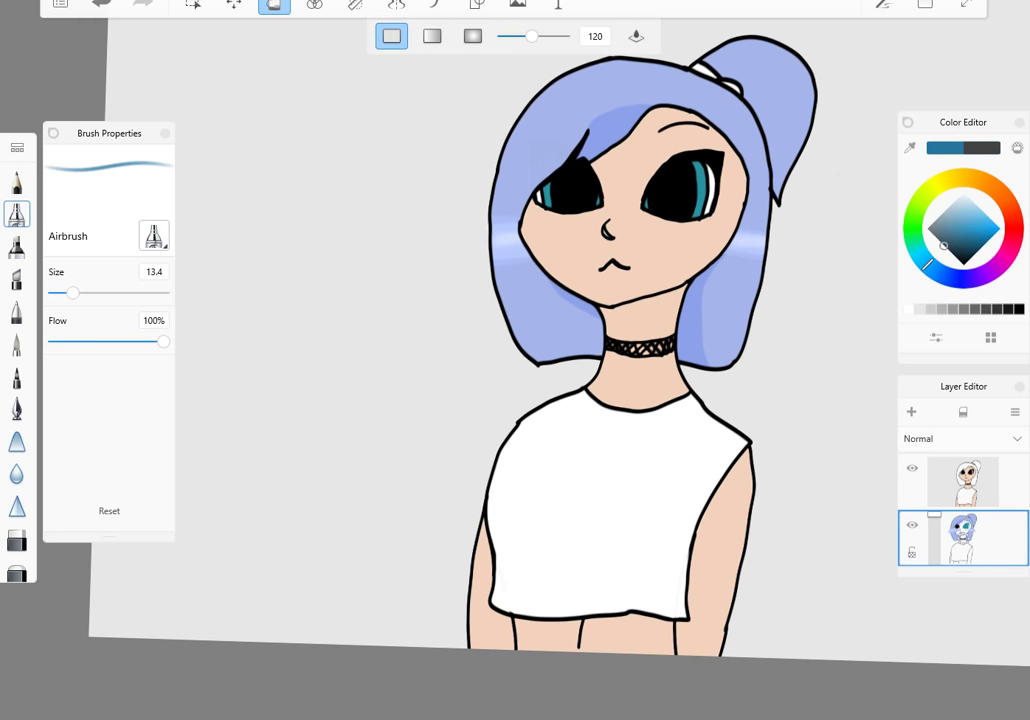
left_click(752, 192, "alt")
left_click(560, 470)
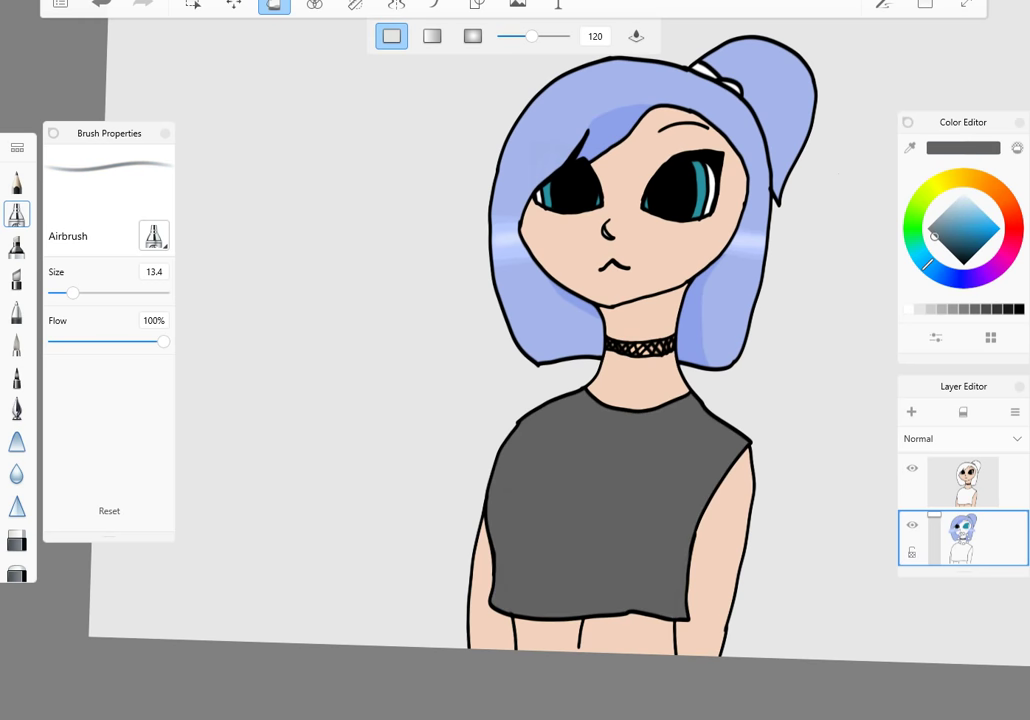
- Pick a dark blue and paint a solid cat-head shape with two ears on the front of the top using the Paintbrush
left_click(762, 200, "alt")
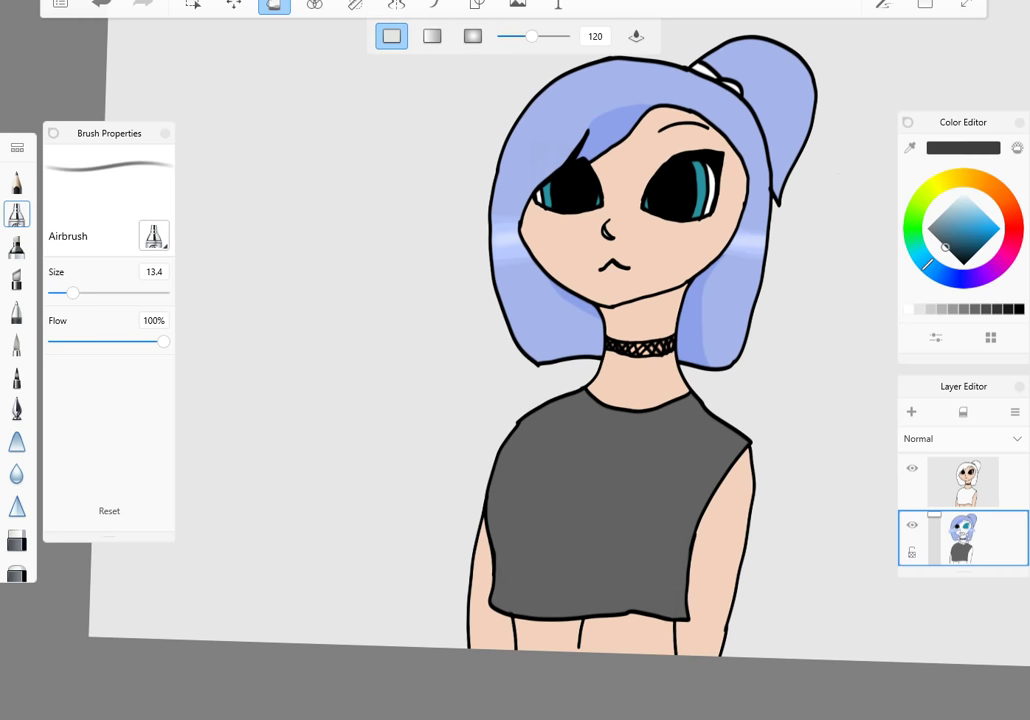
left_click(765, 197, "alt")
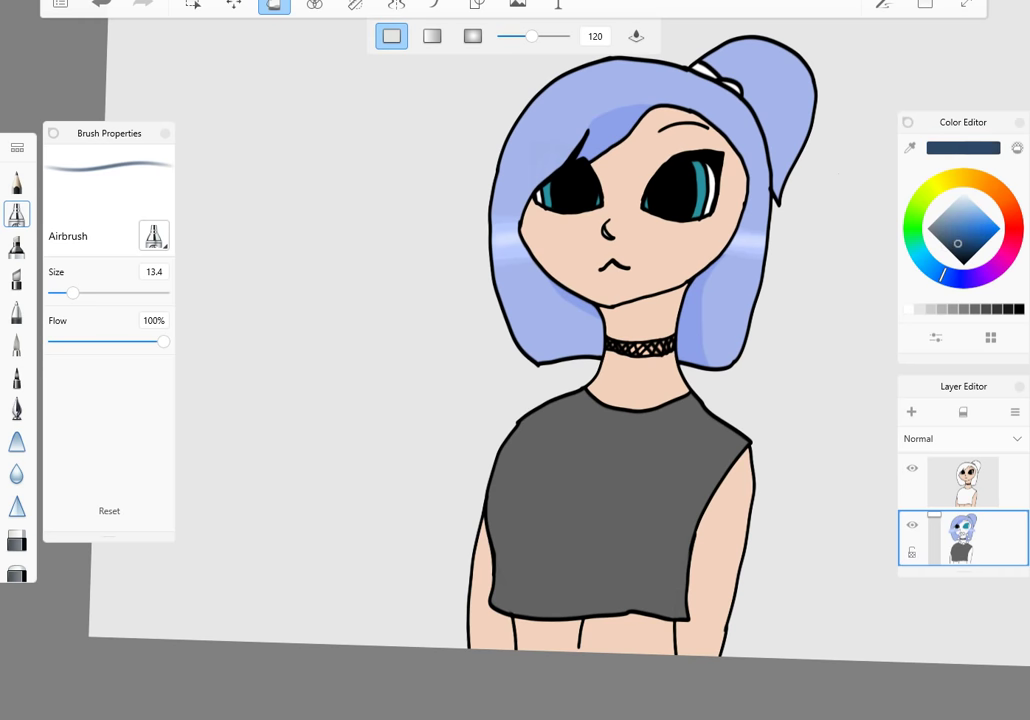
scroll(597, 609, "up", 6)
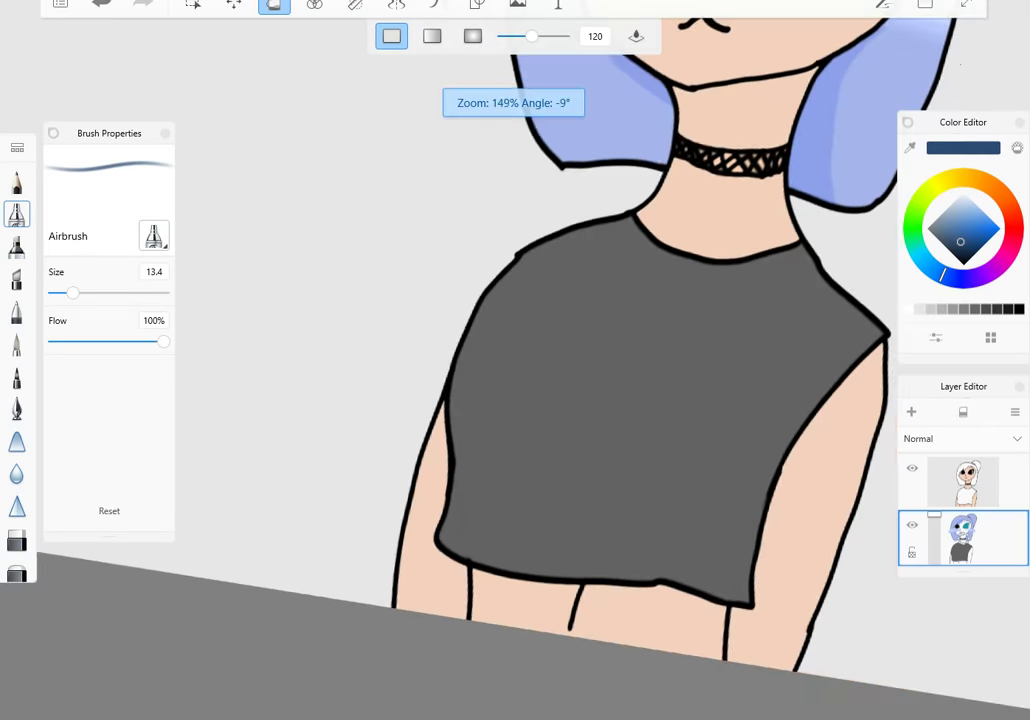
left_click(16, 343)
mouse_move(548, 225)
left_mouse_down()
mouse_move(540, 300)
mouse_move(440, 400)
mouse_move(458, 428)
mouse_move(471, 494)
mouse_move(460, 552)
mouse_move(502, 630)
mouse_move(545, 625)
mouse_move(495, 420)
mouse_move(530, 330)
left_mouse_up()
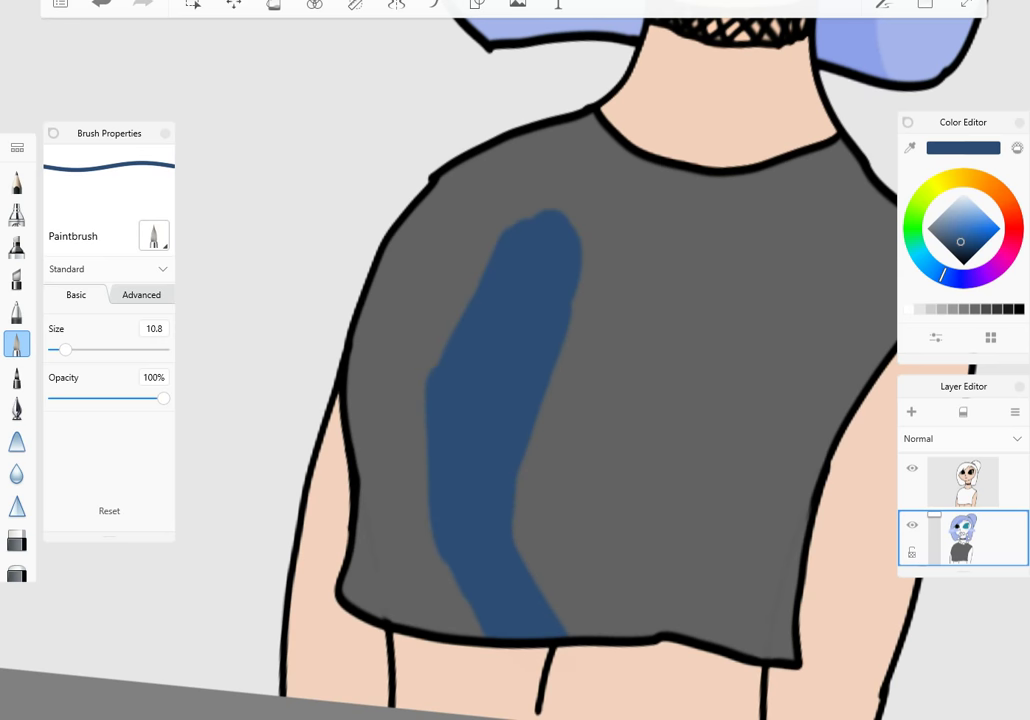
mouse_move(550, 215)
left_mouse_down()
mouse_move(597, 300)
mouse_move(588, 448)
mouse_move(598, 560)
mouse_move(605, 340)
mouse_move(600, 600)
left_mouse_up()
left_click_drag(608, 500, 625, 565)
mouse_move(612, 330)
left_mouse_down()
mouse_move(698, 345)
mouse_move(780, 284)
mouse_move(815, 276)
mouse_move(824, 352)
mouse_move(807, 427)
mouse_move(774, 513)
mouse_move(670, 630)
left_mouse_up()
mouse_move(655, 480)
left_mouse_down()
mouse_move(685, 485)
mouse_move(740, 518)
mouse_move(770, 460)
mouse_move(790, 330)
mouse_move(735, 440)
mouse_move(740, 325)
mouse_move(703, 365)
mouse_move(825, 270)
mouse_move(720, 340)
left_mouse_up()
left_click_drag(665, 485, 630, 345)
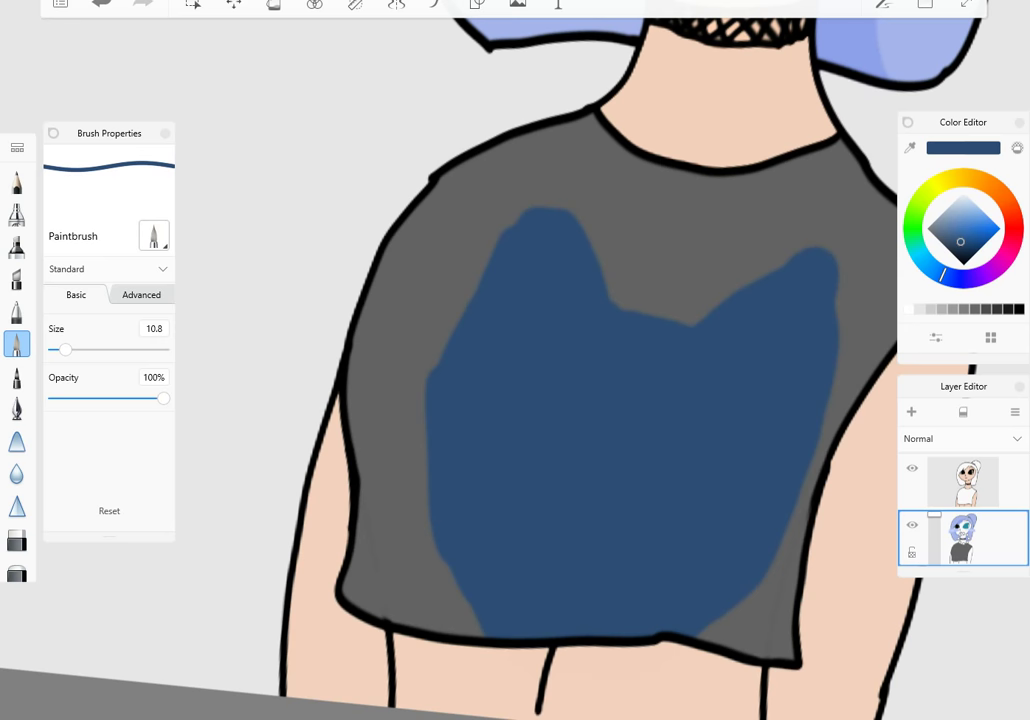
- Widen and smooth the cat head's lower corners, side edges and left ear with more dark blue strokes
left_click_drag(446, 585, 468, 632)
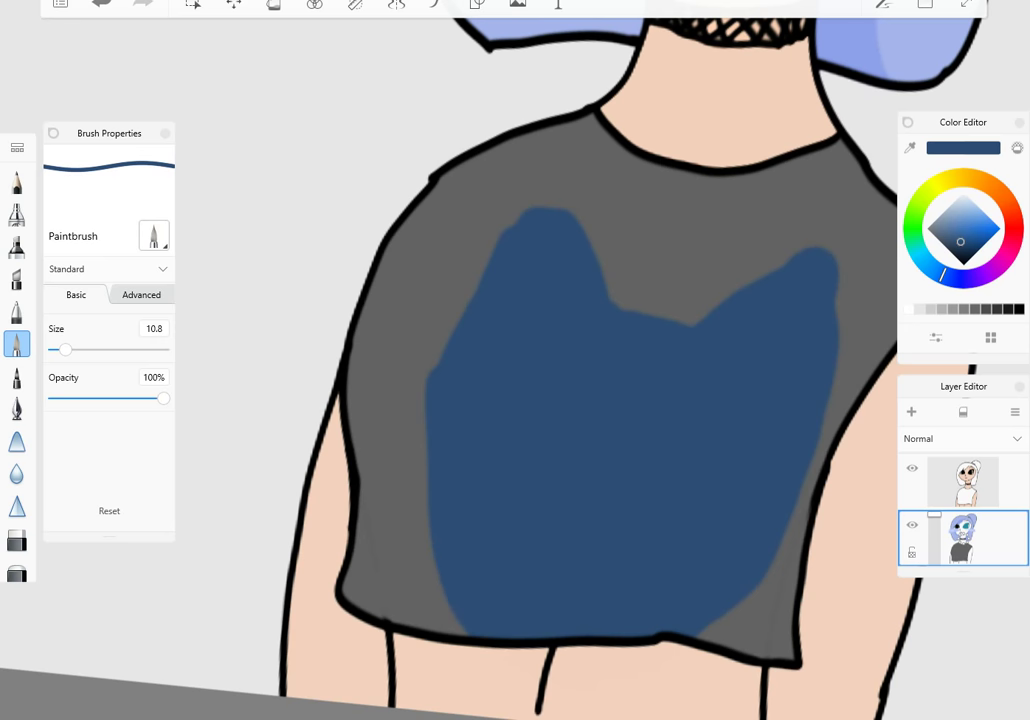
left_click_drag(785, 545, 730, 638)
left_click_drag(826, 418, 810, 483)
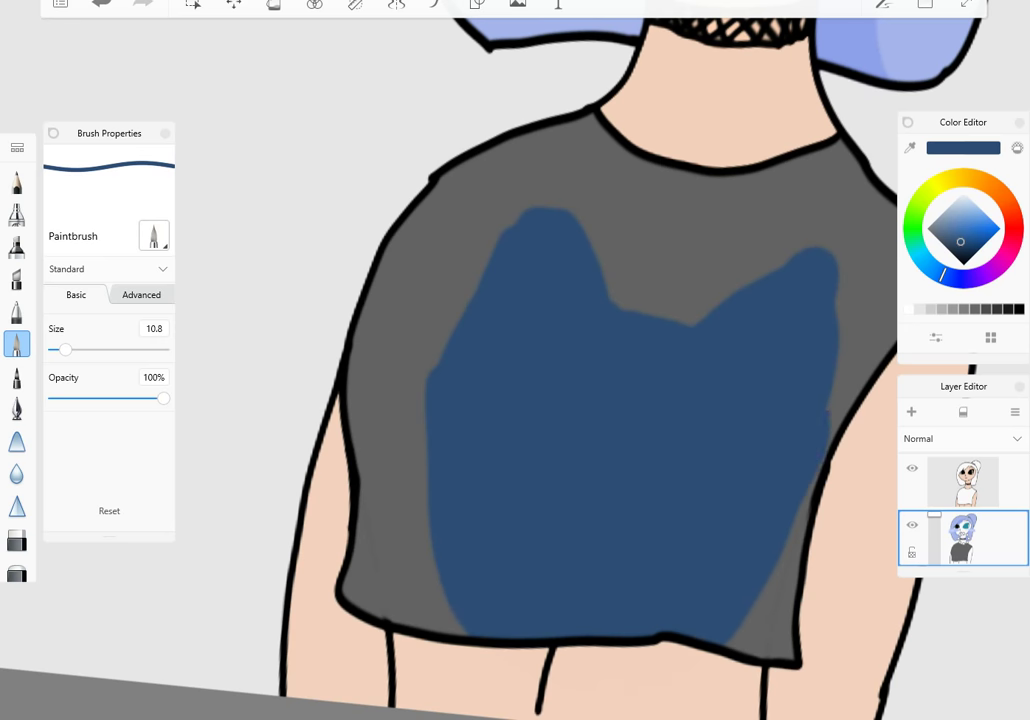
scroll(515, 360, "down", 3)
scroll(515, 360, "up", 8)
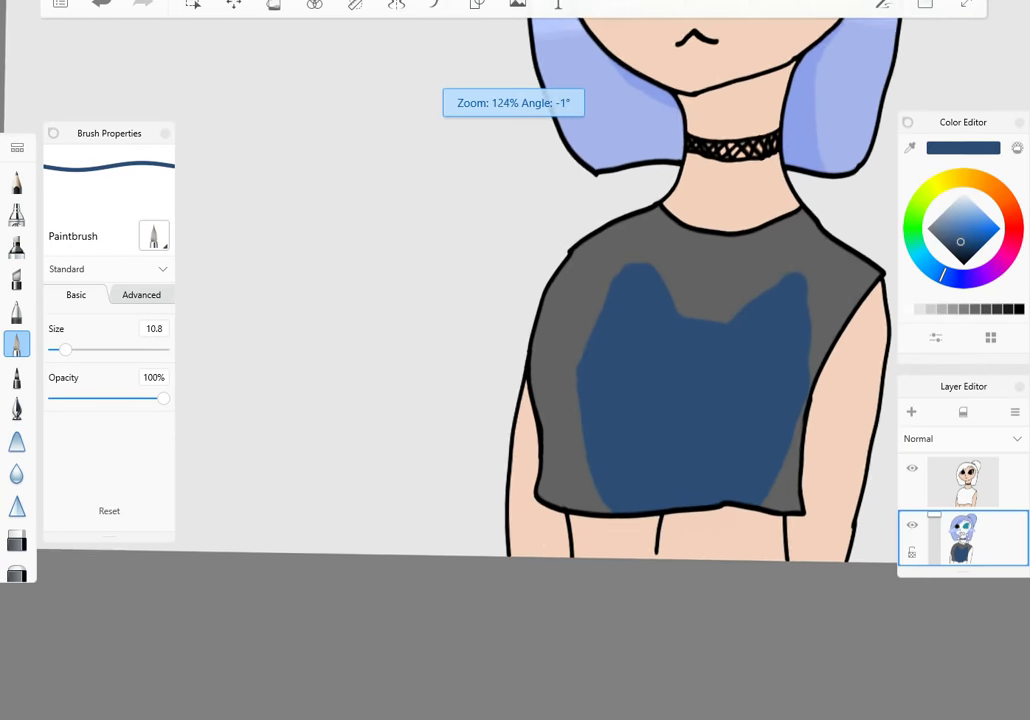
mouse_move(405, 425)
left_mouse_down()
mouse_move(455, 320)
mouse_move(535, 225)
left_mouse_up()
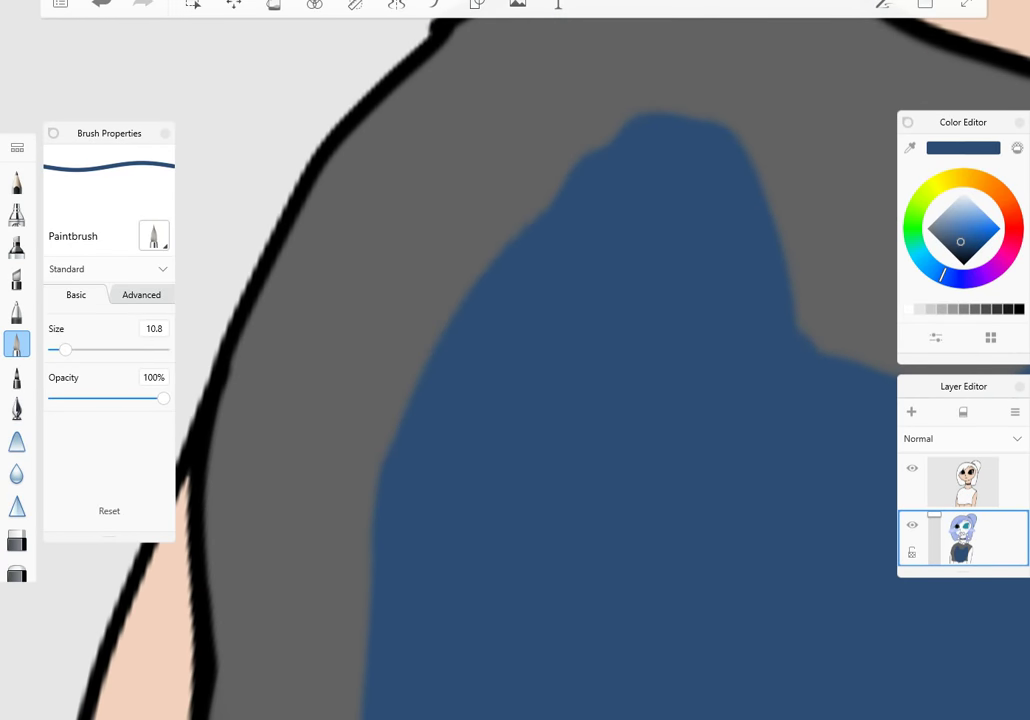
left_click_drag(488, 116, 430, 176)
scroll(515, 360, "down", 5)
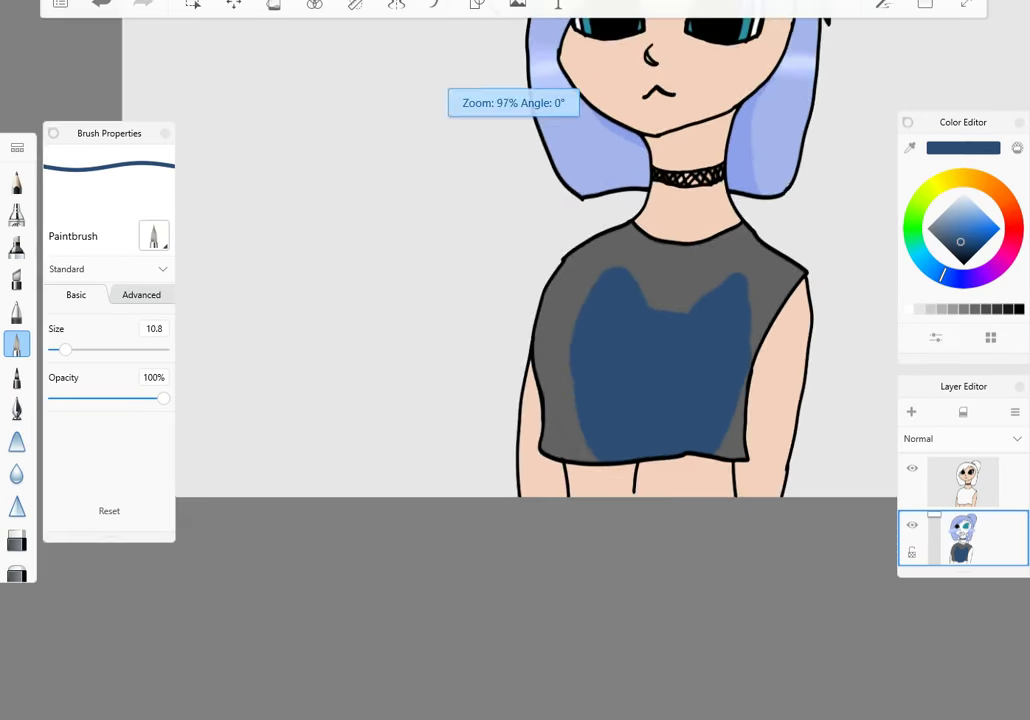
- Pick a slightly lighter blue and paint an inner-ear patch inside each of the cat's ears
scroll(515, 360, "up", 4)
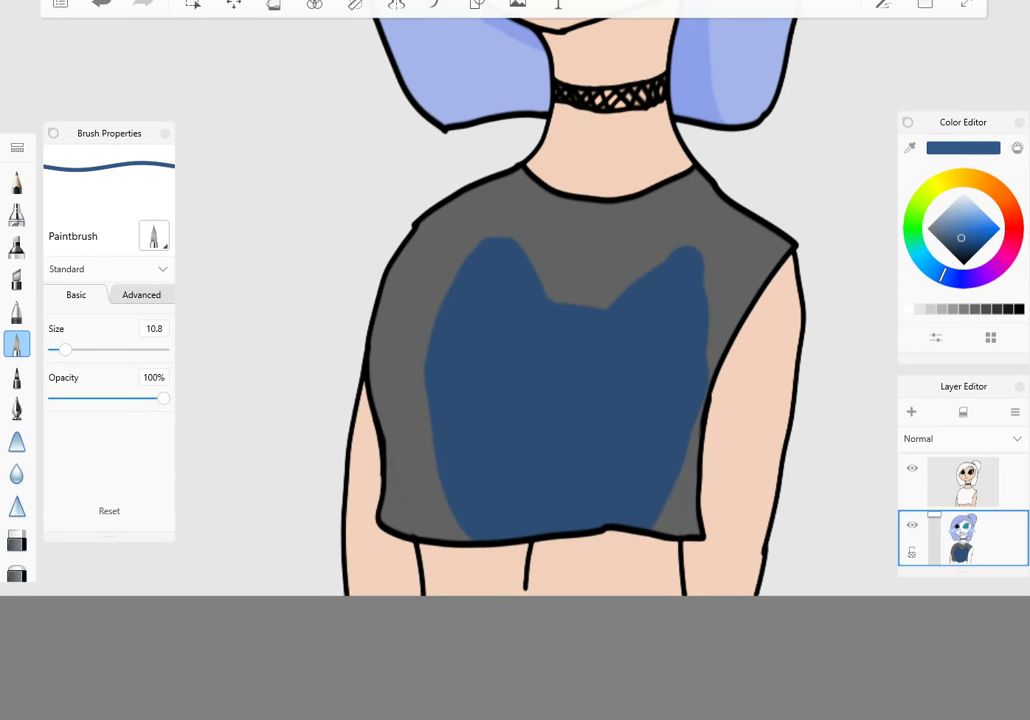
scroll(525, 340, "up", 3)
left_click_drag(450, 210, 460, 290)
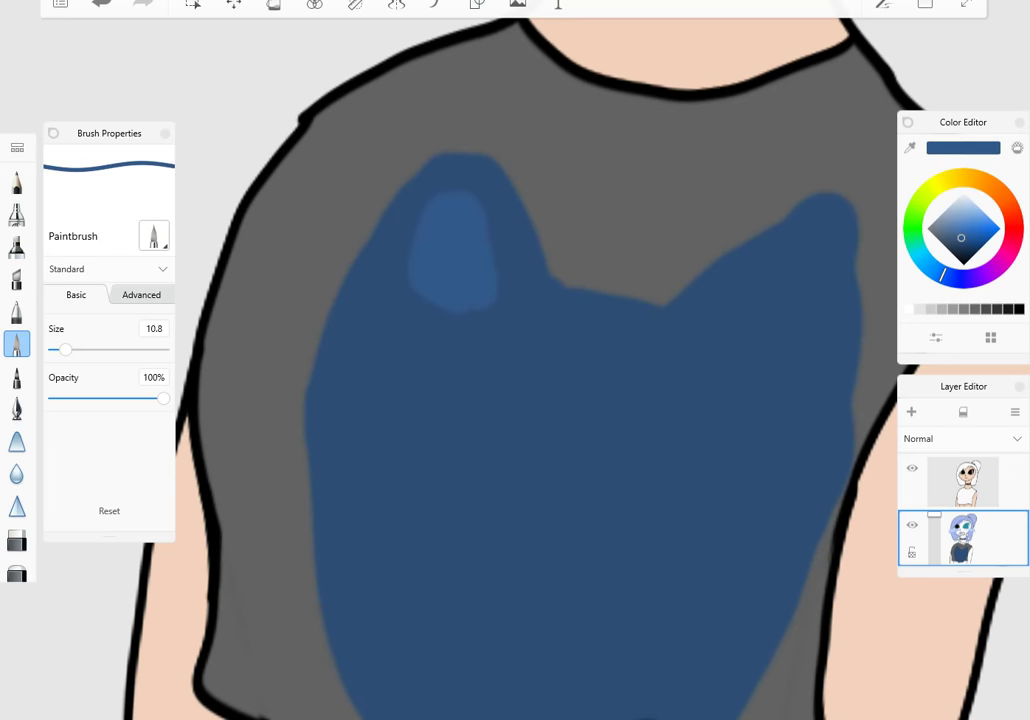
left_click_drag(515, 360, 305, 445)
mouse_move(582, 285)
left_mouse_down()
mouse_move(562, 350)
mouse_move(565, 385)
left_mouse_up()
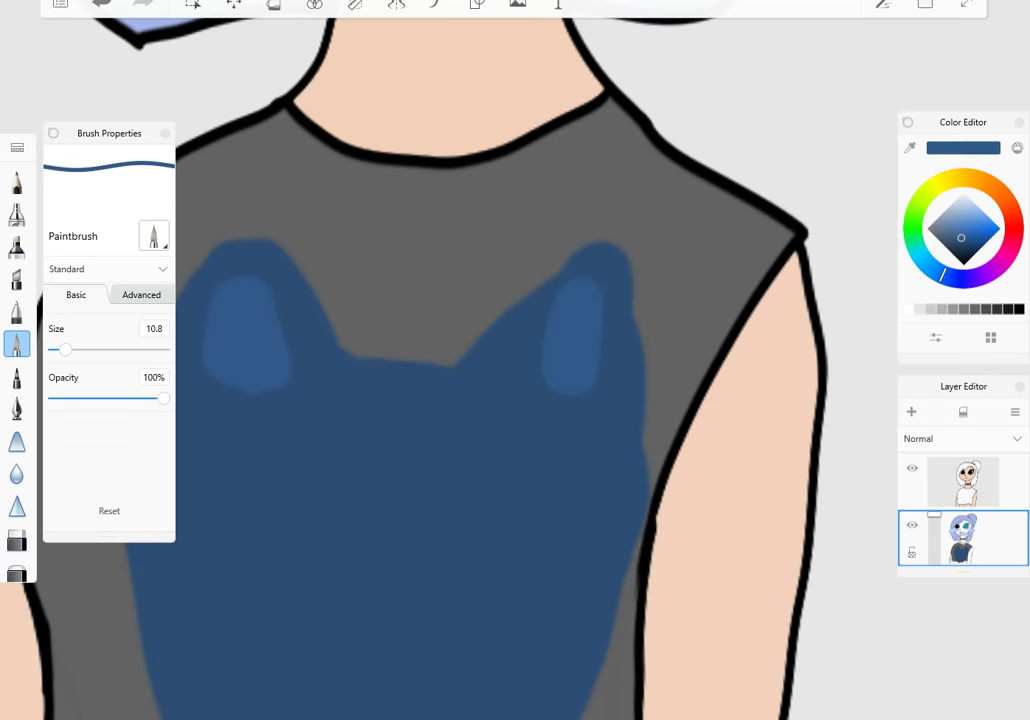
- Pick a brighter blue and paint a cheek-fur patch on each side edge of the cat head, redoing the left one once
scroll(515, 360, "down", 1)
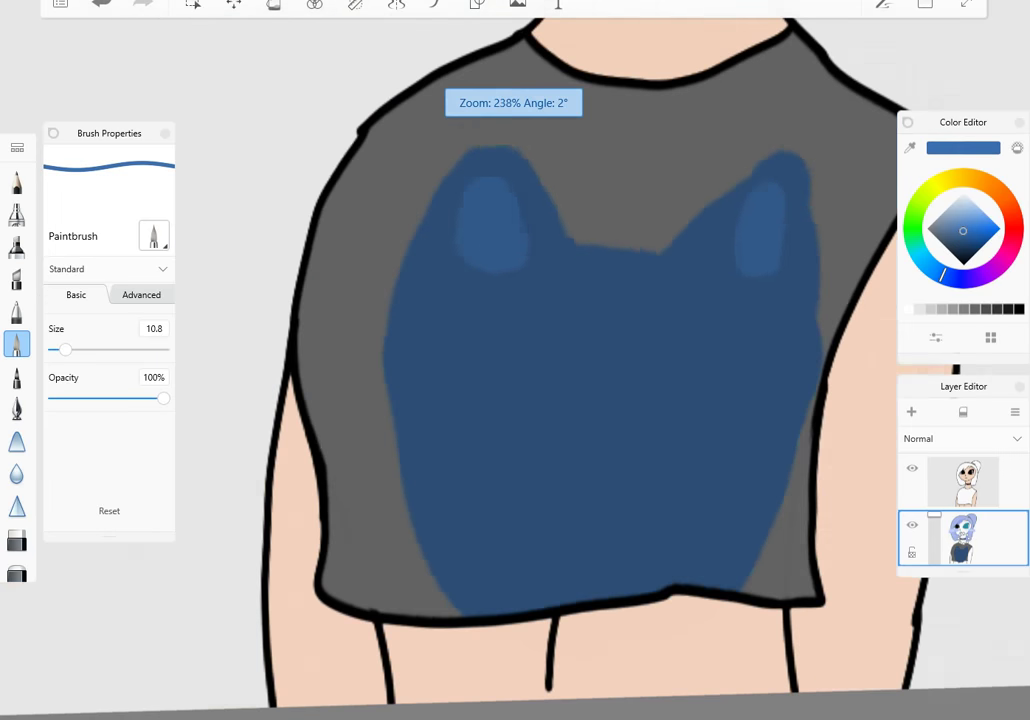
scroll(515, 360, "up", 2)
mouse_move(400, 340)
left_mouse_down()
mouse_move(350, 385)
mouse_move(375, 425)
left_mouse_up()
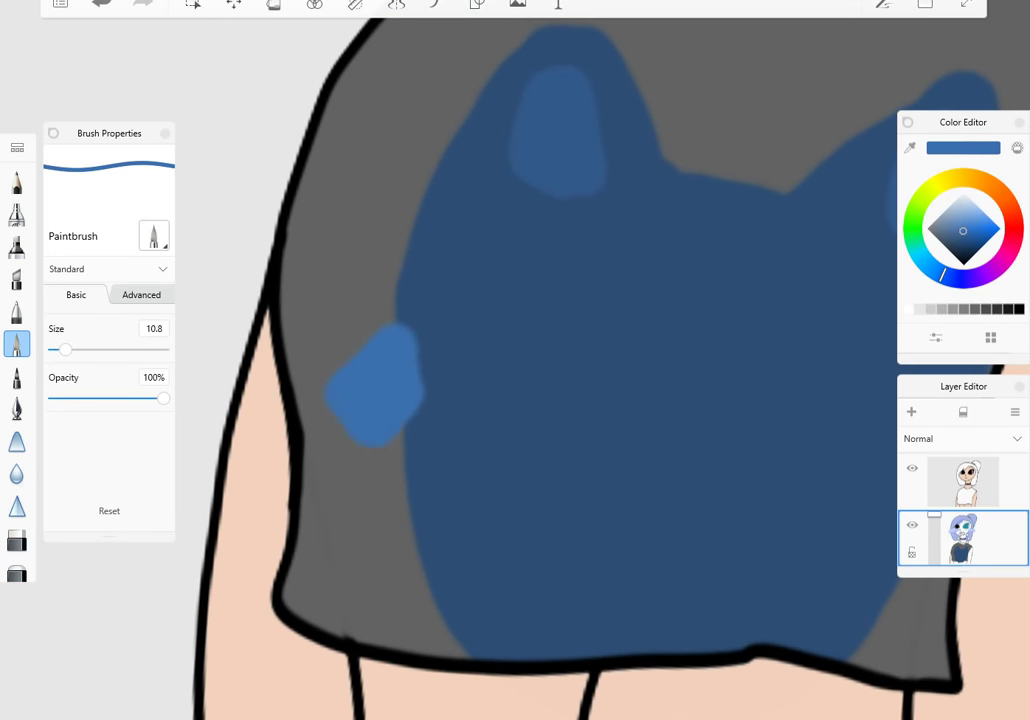
key("ctrl+z")
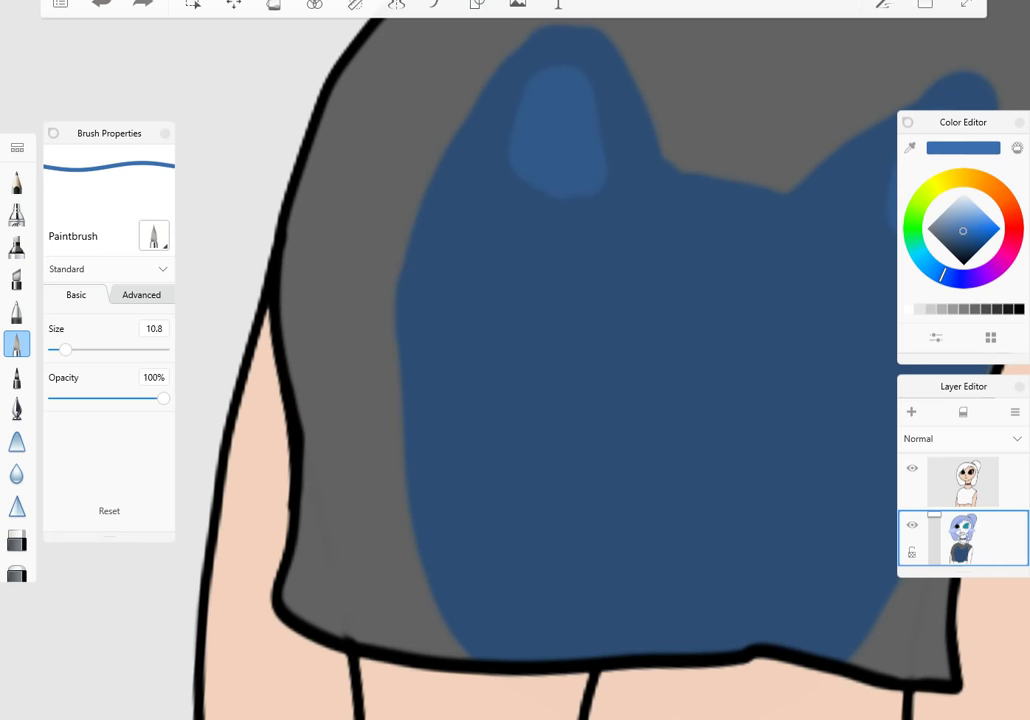
mouse_move(415, 333)
left_mouse_down()
mouse_move(340, 350)
mouse_move(385, 395)
mouse_move(365, 412)
left_mouse_up()
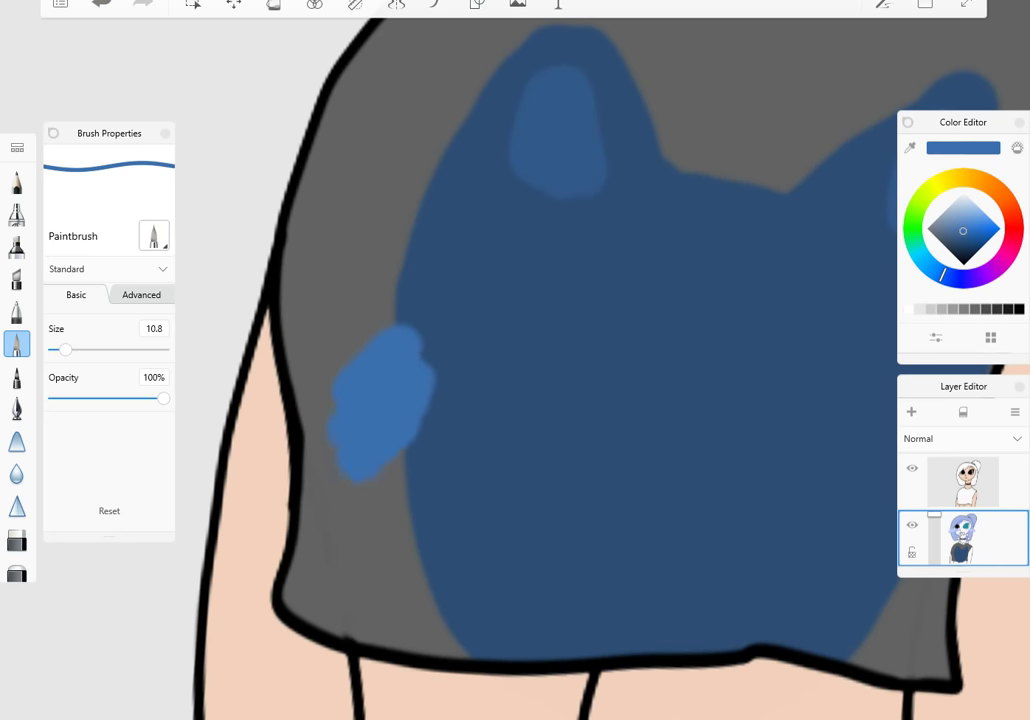
scroll(515, 360, "down", 2)
scroll(515, 360, "up", 2)
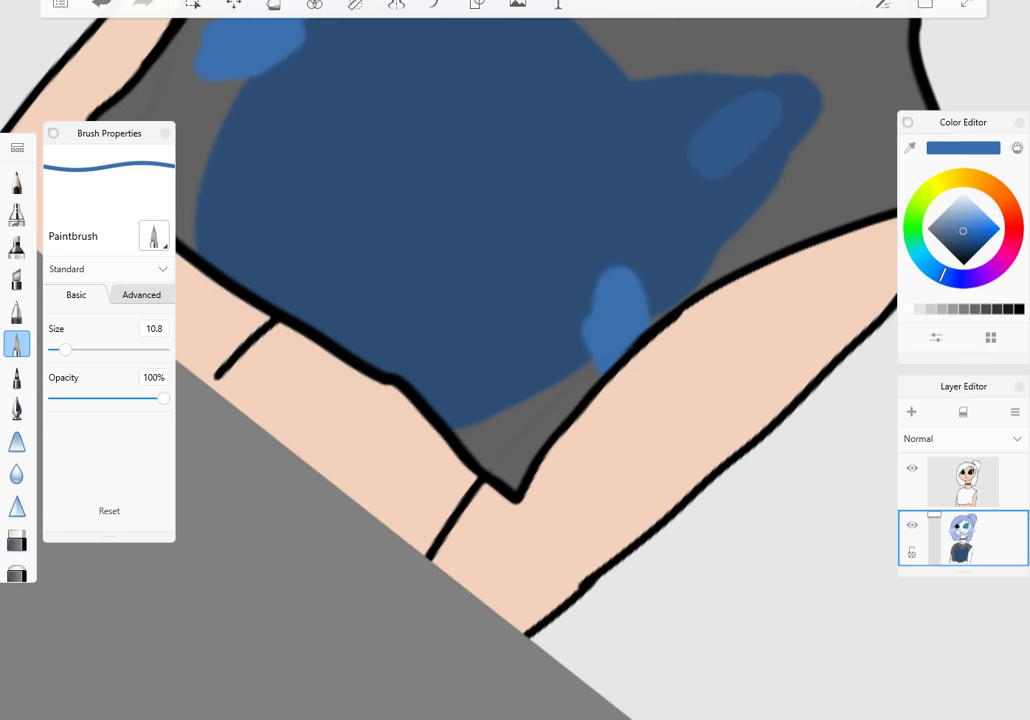
- Sample the cat head's dark blue and paint over the inner parts of both bright blue cheek patches
left_click(513, 274, "alt")
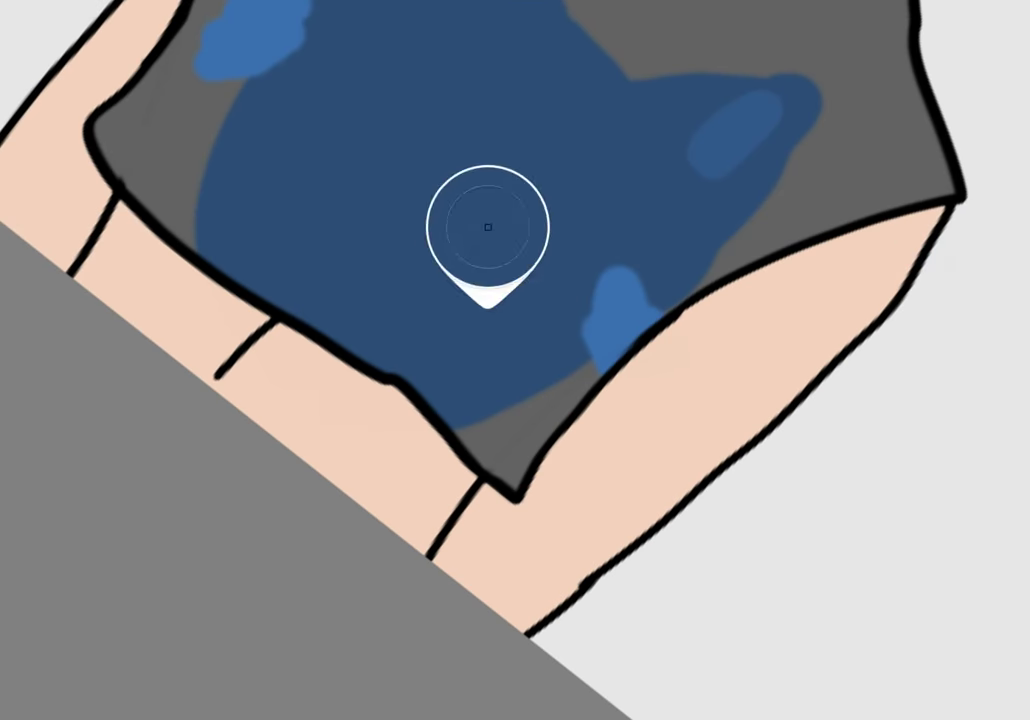
scroll(560, 340, "up", 2)
mouse_move(590, 290)
left_mouse_down()
mouse_move(550, 370)
mouse_move(600, 430)
left_mouse_up()
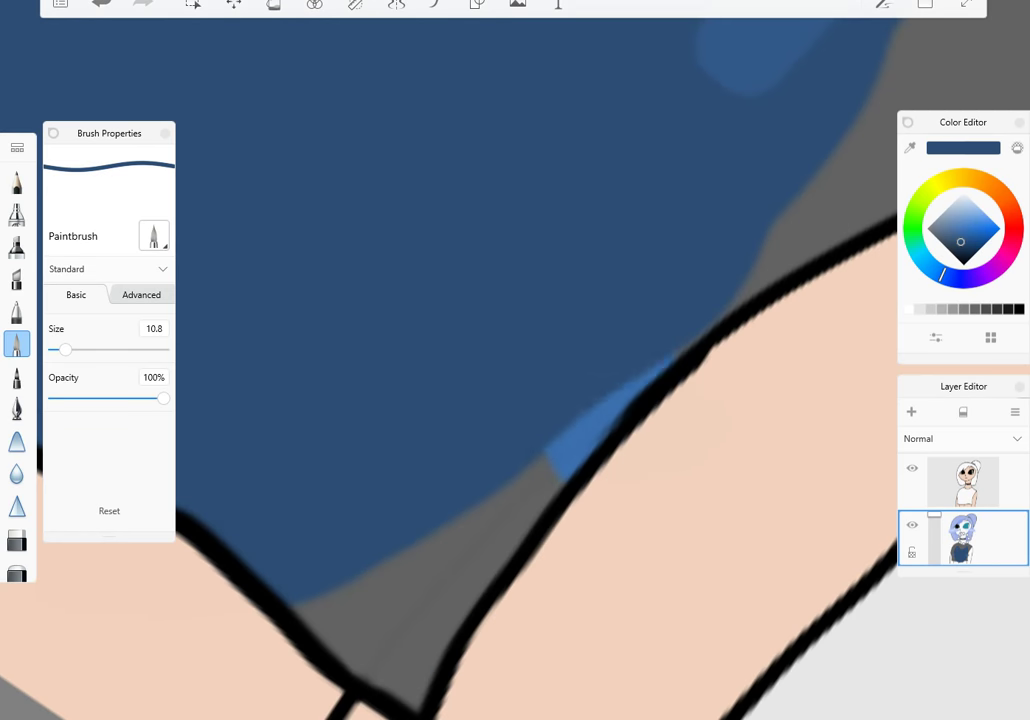
scroll(515, 360, "down", 2)
scroll(515, 360, "up", 3)
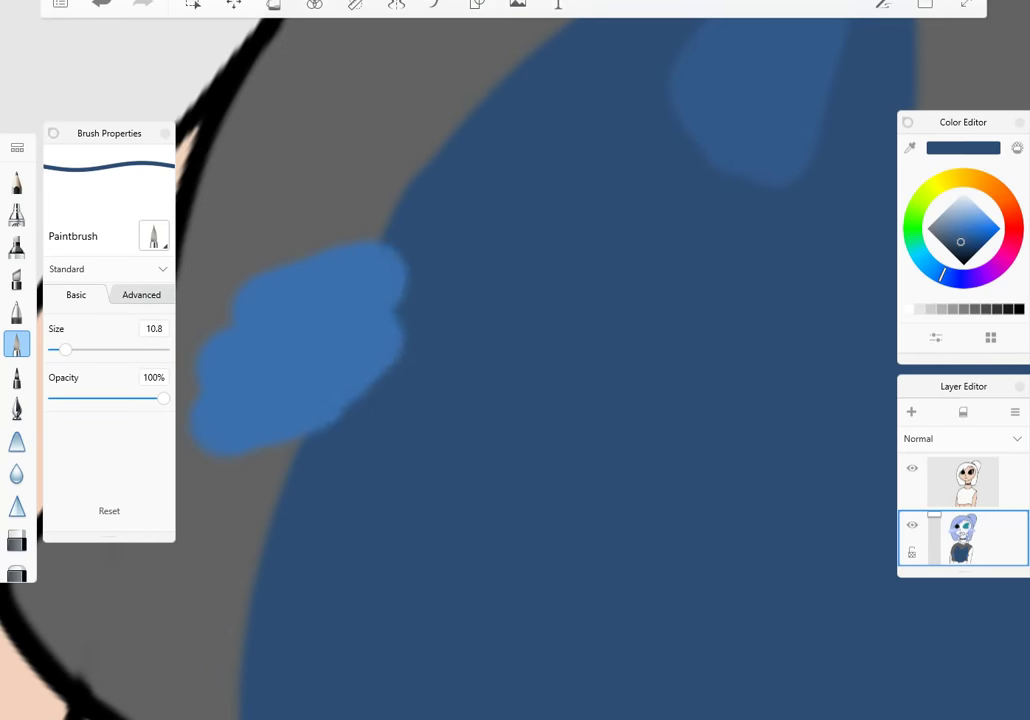
left_click_drag(320, 210, 265, 335)
left_click_drag(285, 245, 255, 345)
scroll(515, 360, "down", 3)
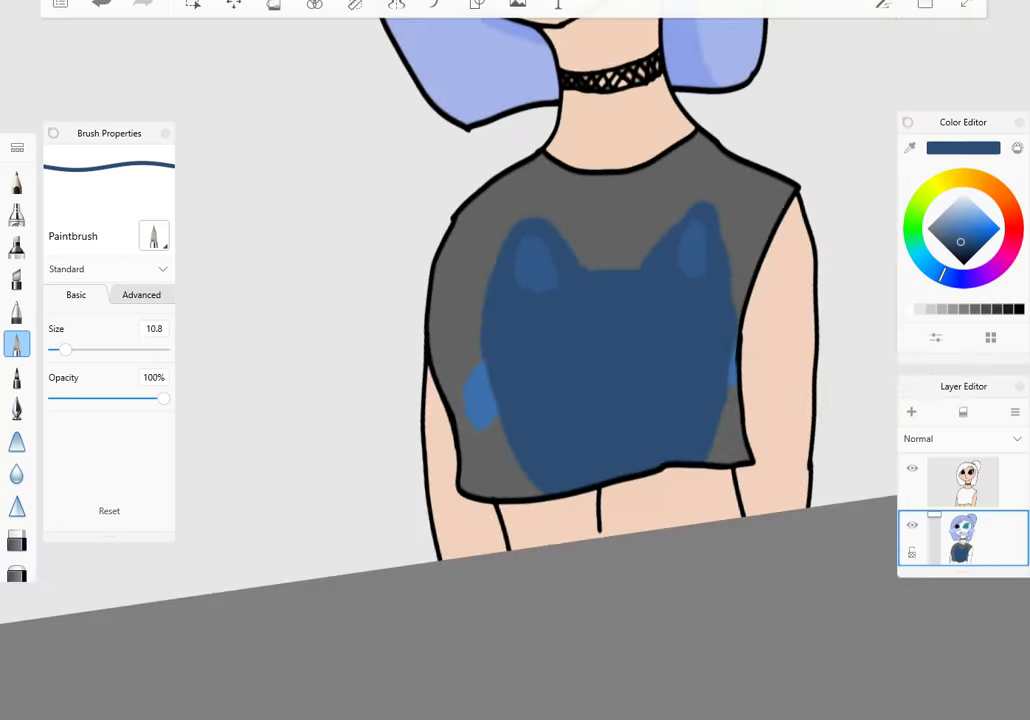
- Undo the bright blue cheek patches and their dark blue trimming on both sides of the cat head
scroll(515, 360, "up", 3)
key("ctrl+z")
key("ctrl+z")
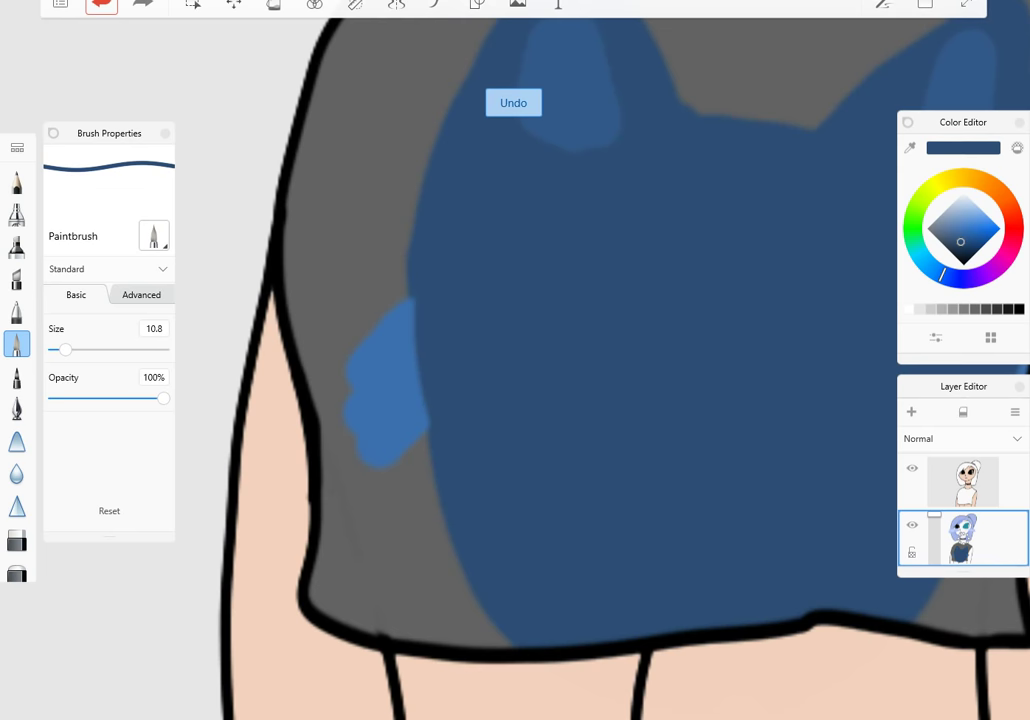
key("ctrl+z")
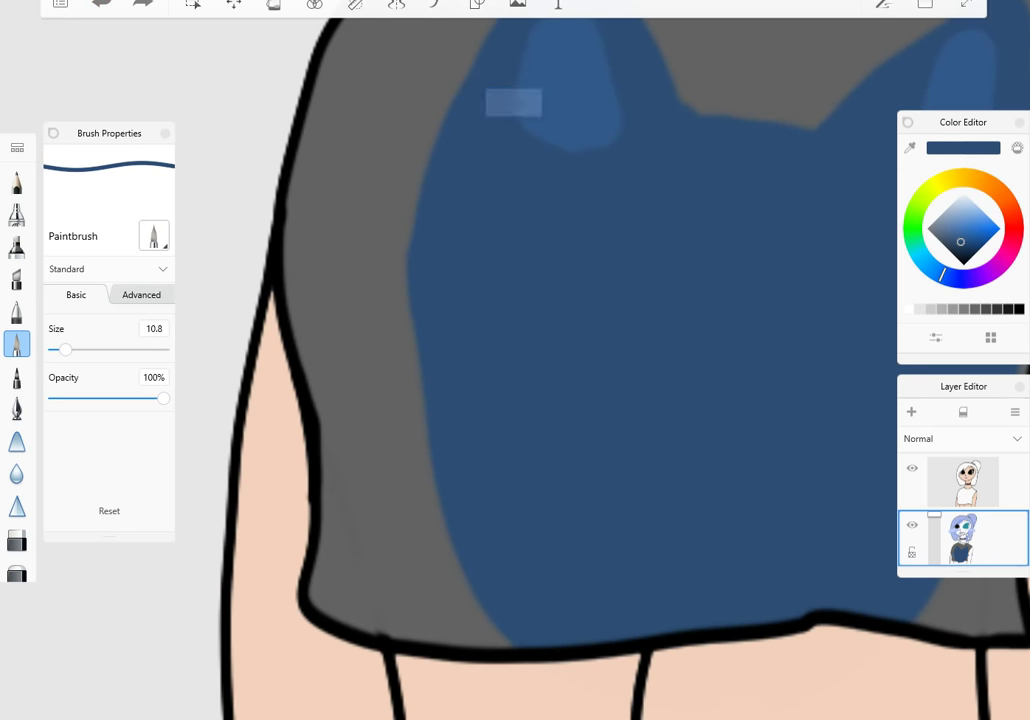
key("ctrl+y")
left_click_drag(511, 271, 396, 333)
key("ctrl+z")
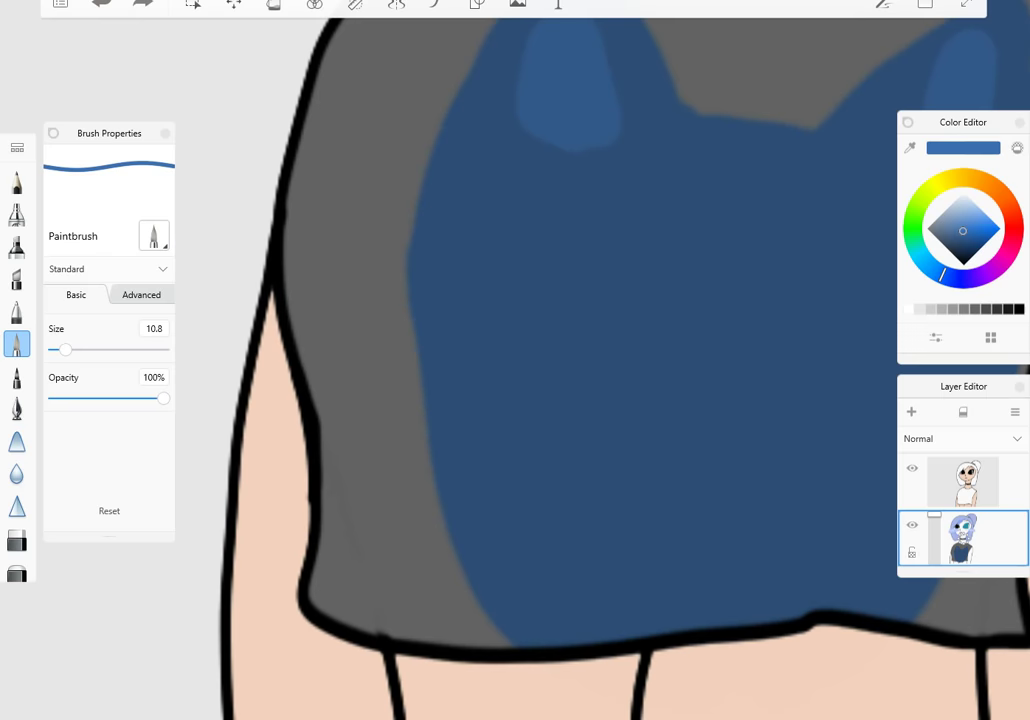
- Try a bright blue patch beside the cat's left inner ear with the Paintbrush and the Chisel Tip Pen, undoing each
scroll(515, 360, "up", 2)
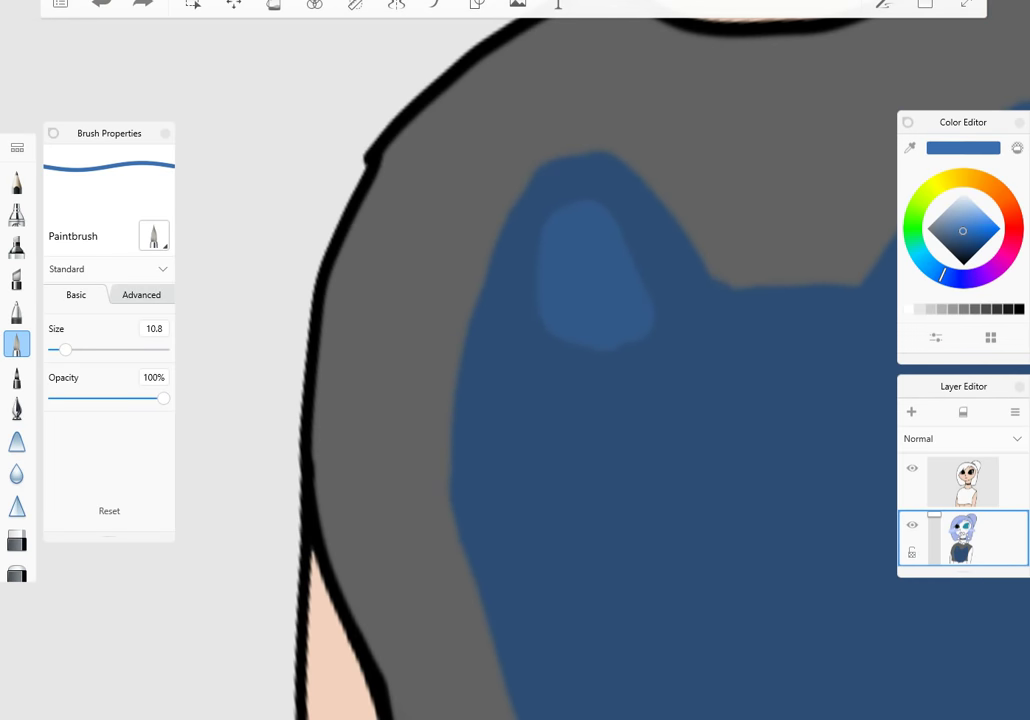
left_click_drag(560, 262, 522, 300)
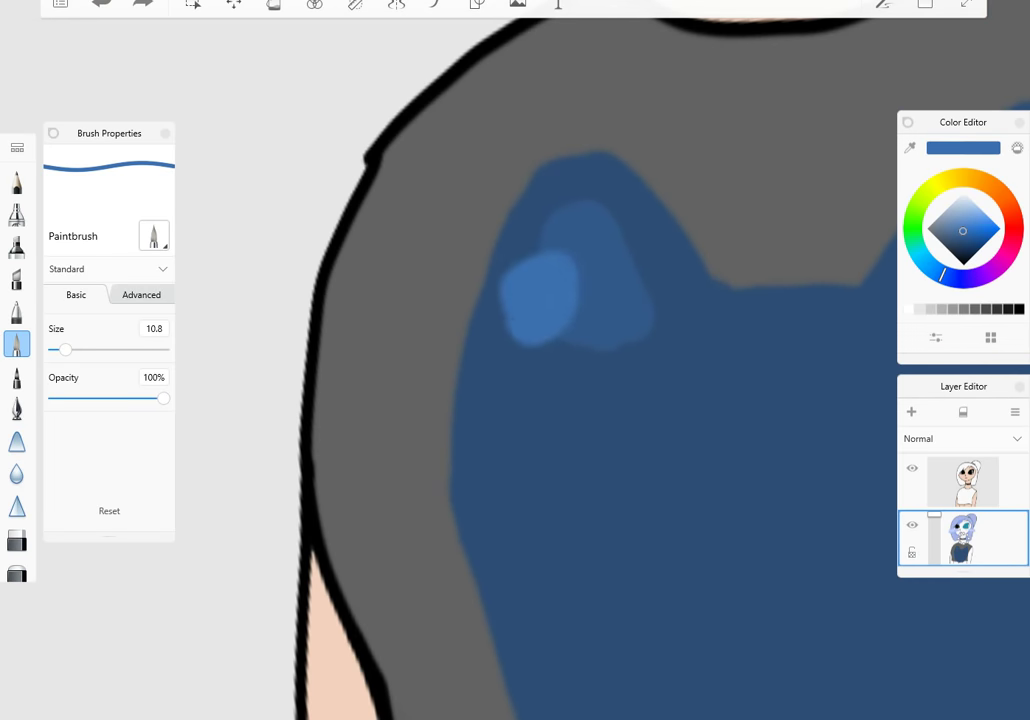
key("ctrl+z")
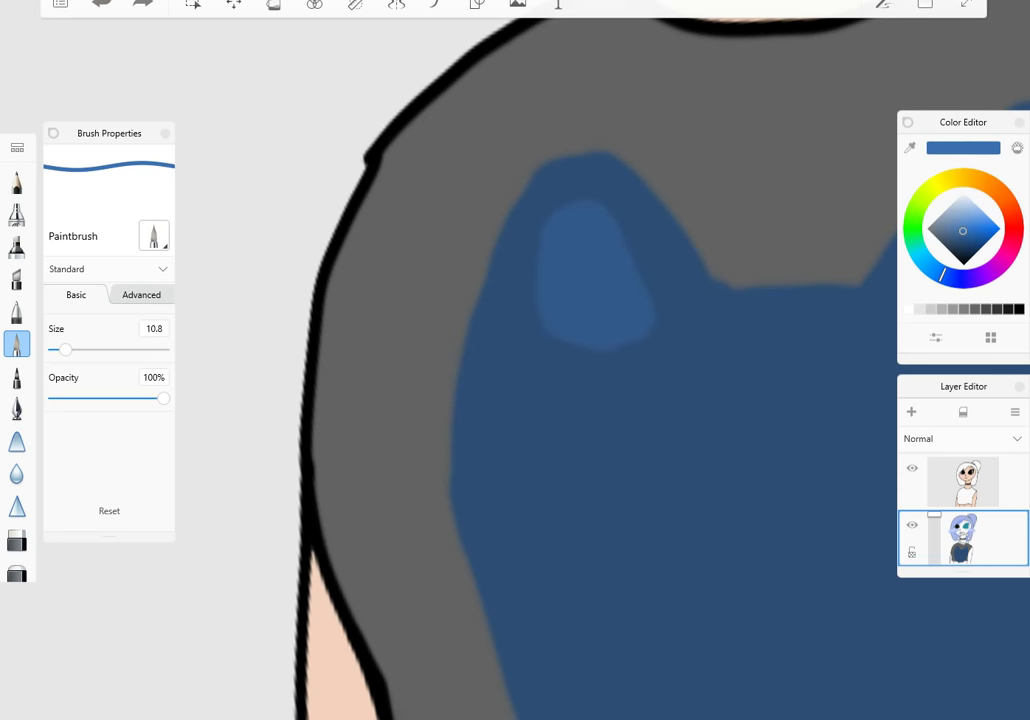
left_click(16, 278)
mouse_move(573, 265)
left_mouse_down()
mouse_move(510, 326)
mouse_move(520, 335)
left_mouse_up()
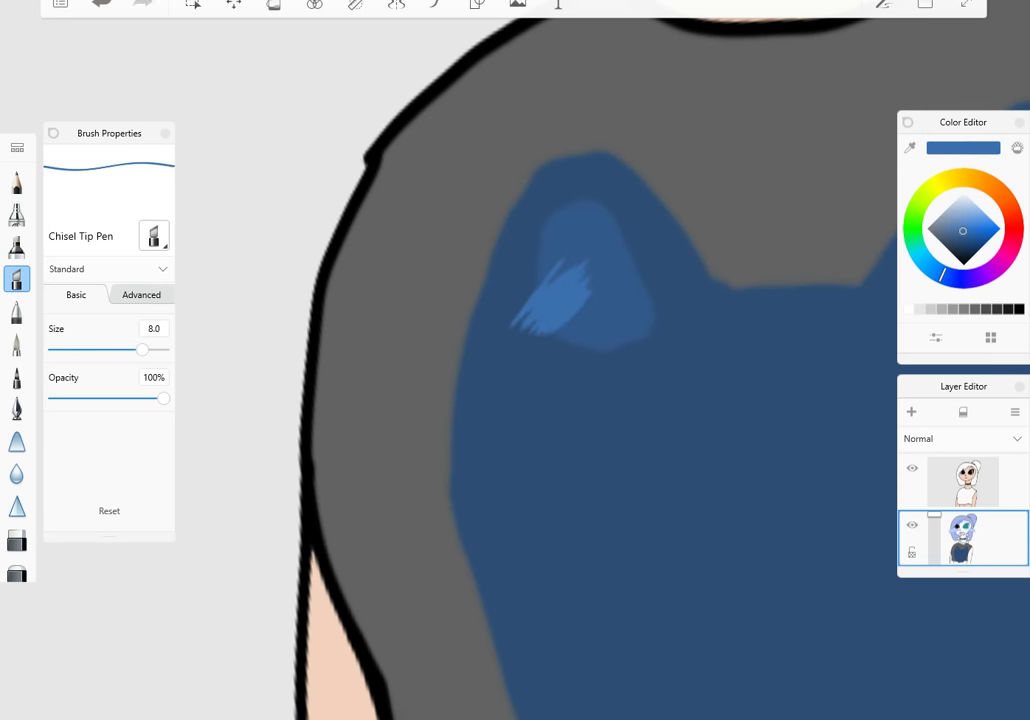
key("ctrl+z")
left_click(16, 245)
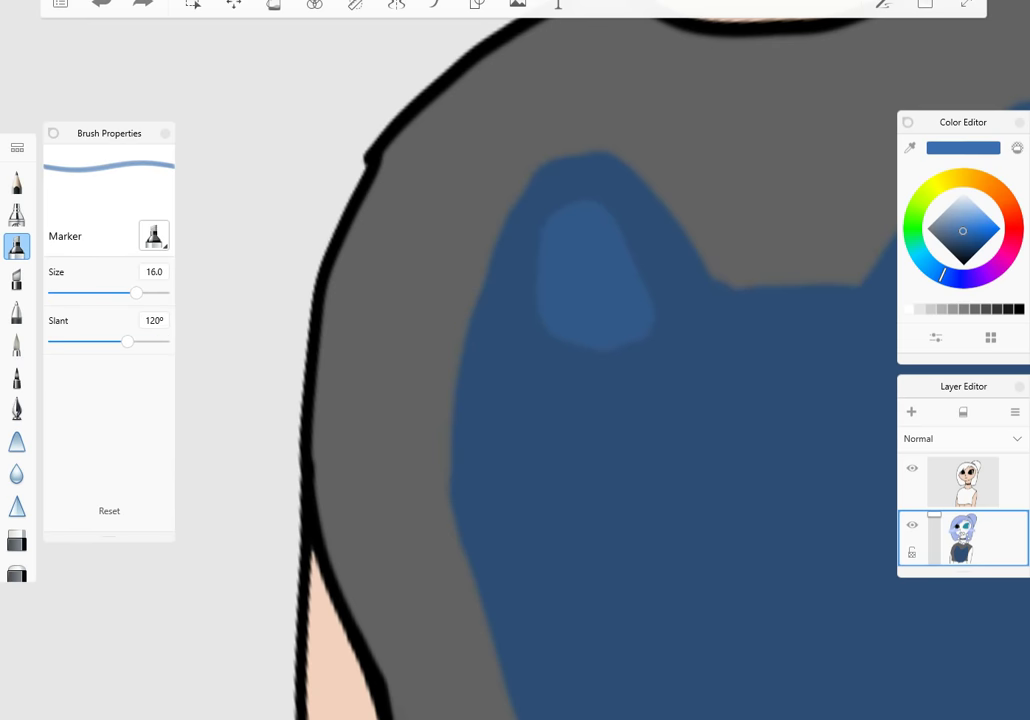
- Set the Inking Pen to size 3.5 and paint a small bright blue patch over the left inner ear's lower outer edge
left_click(16, 408)
scroll(515, 360, "up", 3)
mouse_move(565, 240)
left_mouse_down()
mouse_move(485, 340)
mouse_move(500, 350)
left_mouse_up()
left_click_drag(107, 292, 68, 292)
key("ctrl+z")
mouse_move(509, 319)
left_mouse_down()
mouse_move(568, 309)
mouse_move(565, 265)
mouse_move(555, 290)
mouse_move(580, 345)
left_mouse_up()
scroll(515, 360, "down", 5)
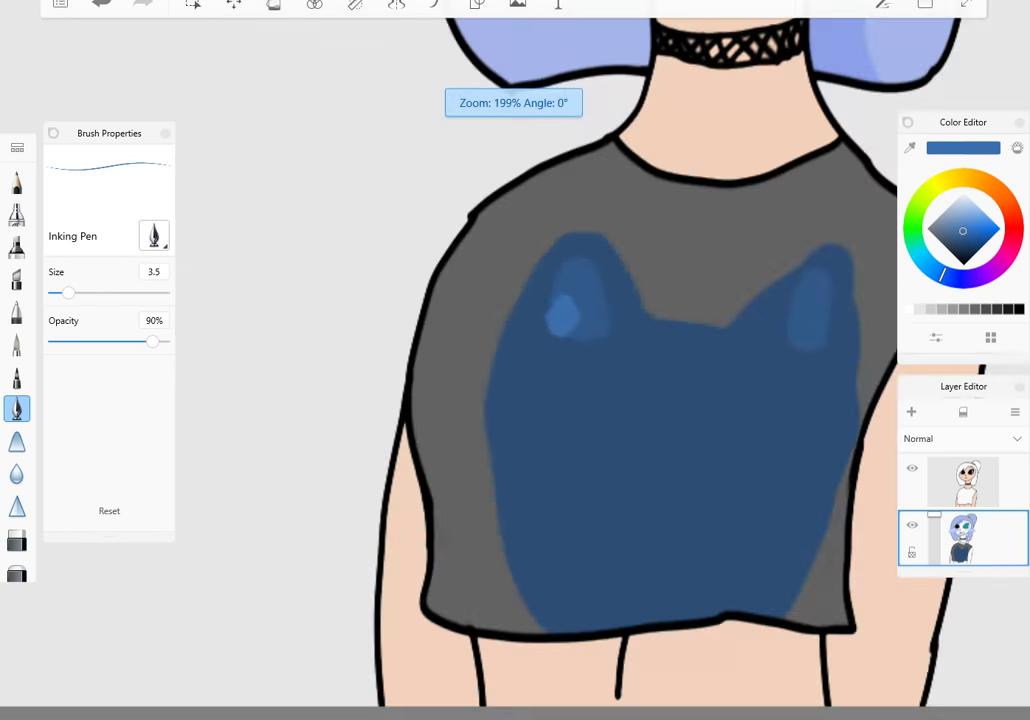
- Fill out and round the bright blue patch at the left inner ear with further Inking Pen strokes
scroll(567, 314, "up", 6)
mouse_move(520, 260)
left_mouse_down()
mouse_move(490, 299)
mouse_move(490, 338)
mouse_move(418, 246)
mouse_move(410, 265)
mouse_move(365, 200)
mouse_move(325, 180)
mouse_move(305, 260)
mouse_move(330, 330)
mouse_move(358, 325)
mouse_move(390, 340)
left_mouse_up()
scroll(450, 300, "down", 4)
scroll(450, 300, "up", 2)
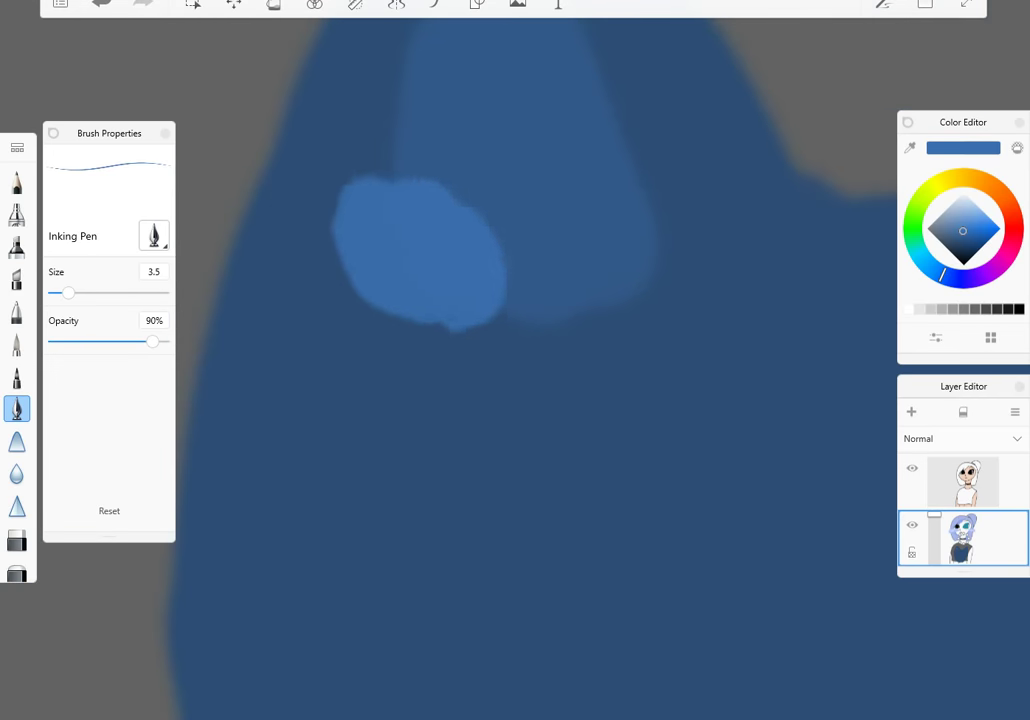
- Undo the last left inner-ear stroke, paint small bright blue patches at the base of both inner ears, and set the Inking Pen size to 6.7
key("ctrl+z")
mouse_move(432, 237)
left_mouse_down()
mouse_move(396, 288)
mouse_move(437, 325)
mouse_move(505, 335)
mouse_move(540, 295)
mouse_move(410, 240)
mouse_move(460, 290)
mouse_move(525, 300)
left_mouse_up()
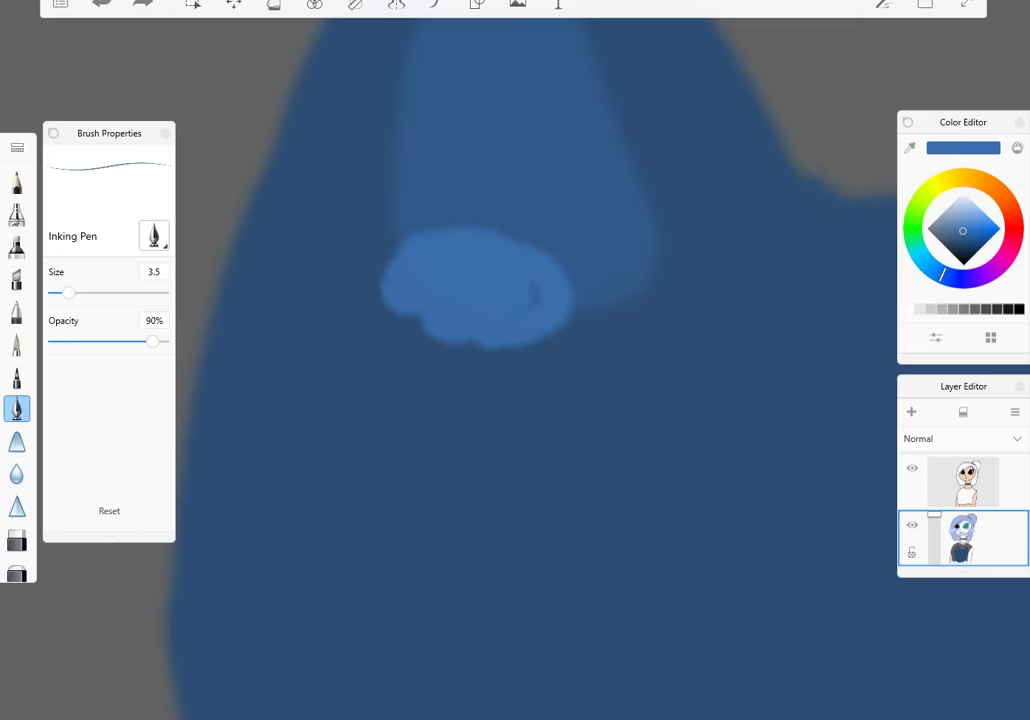
scroll(450, 300, "down", 4)
scroll(450, 300, "up", 5)
key("ctrl+z")
mouse_move(465, 405)
left_mouse_down()
mouse_move(560, 340)
mouse_move(552, 432)
mouse_move(575, 460)
mouse_move(600, 430)
mouse_move(568, 385)
left_mouse_up()
scroll(450, 300, "down", 4)
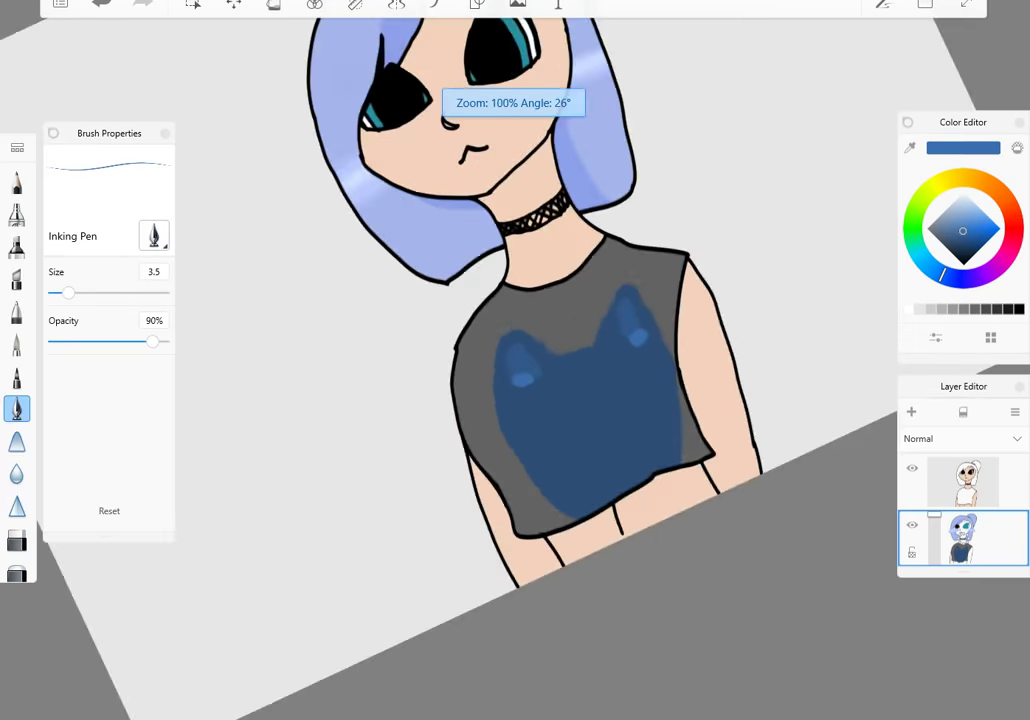
scroll(450, 300, "up", 4)
left_click_drag(68, 292, 98, 292)
- Try a bright blue Paintbrush strip down the left side of the cat's face
left_click(16, 343)
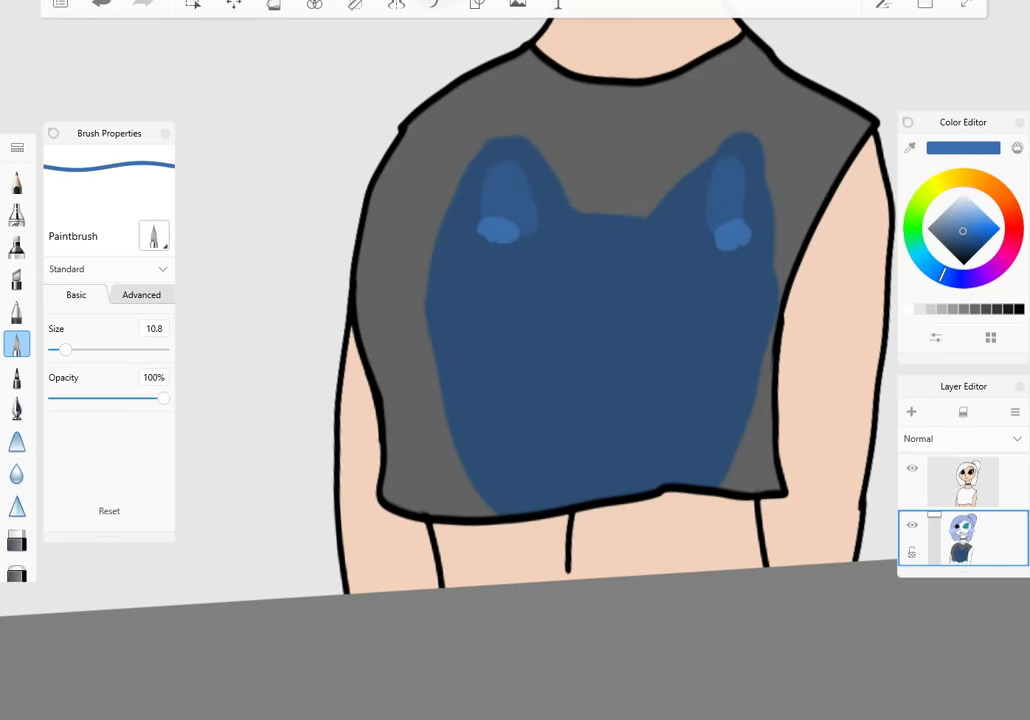
scroll(600, 300, "up", 4)
scroll(600, 300, "down", 3)
mouse_move(476, 432)
left_mouse_down()
mouse_move(458, 535)
mouse_move(496, 606)
left_mouse_up()
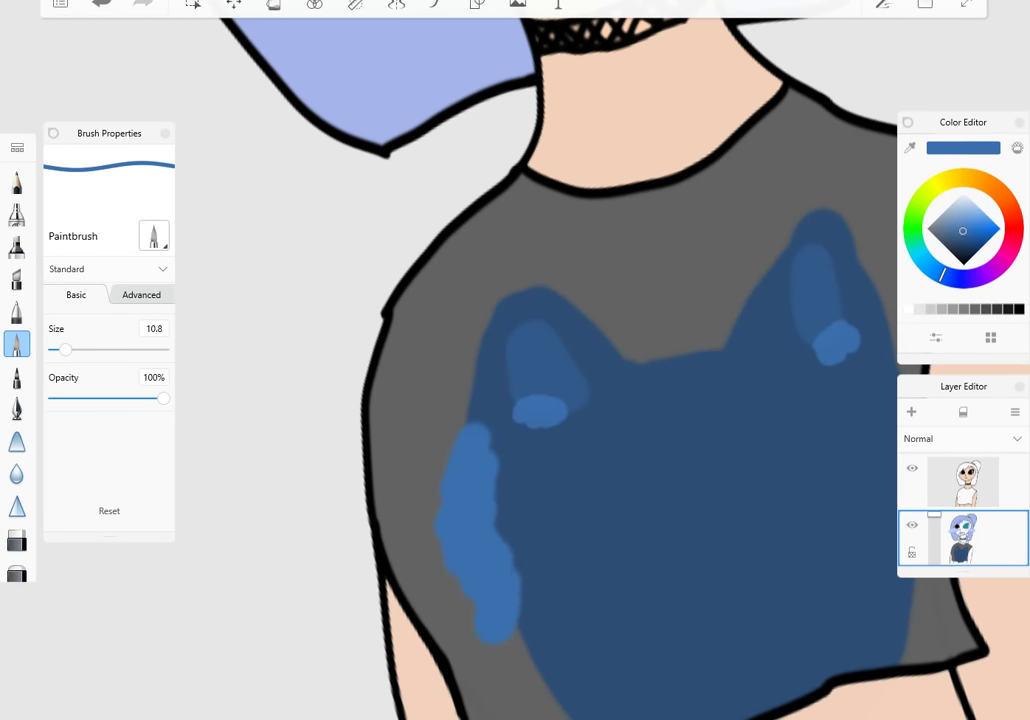
left_click(101, 3)
left_click_drag(510, 349, 662, 517)
- Choose a darker navy blue and paint Paintbrush strips of fur shading down both outer sides of the cat's face
left_click(964, 249)
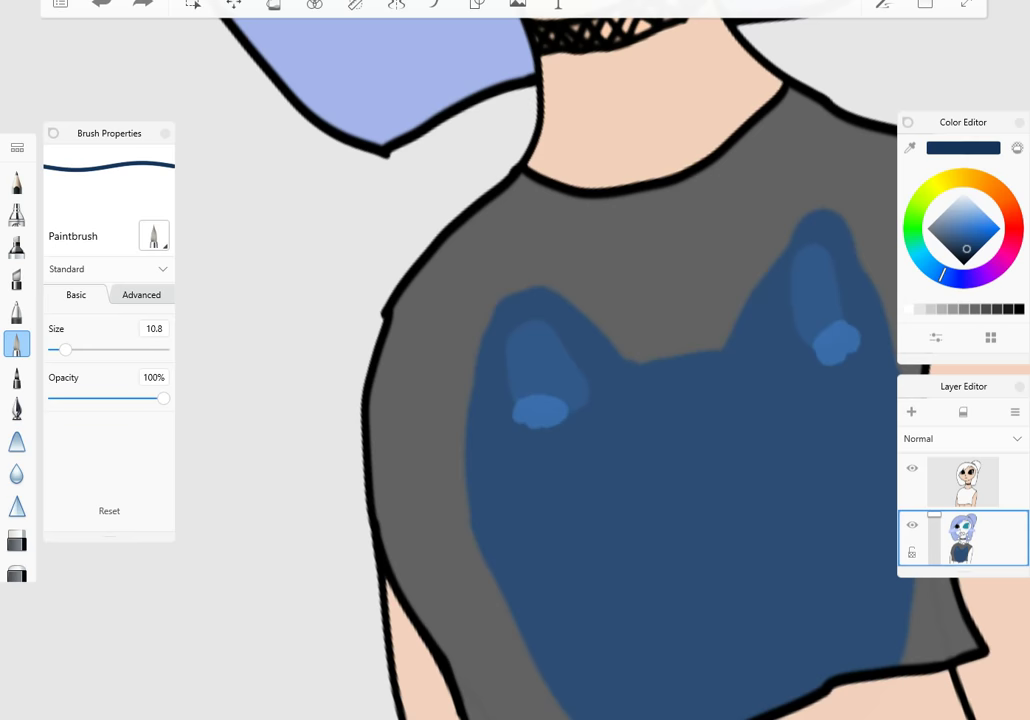
mouse_move(465, 415)
left_mouse_down()
mouse_move(478, 515)
mouse_move(471, 563)
mouse_move(515, 672)
left_mouse_up()
mouse_move(470, 265)
left_mouse_down()
mouse_move(545, 420)
mouse_move(628, 440)
left_mouse_up()
mouse_move(600, 300)
left_mouse_down()
mouse_move(430, 370)
mouse_move(415, 410)
mouse_move(456, 395)
mouse_move(815, 352)
left_mouse_up()
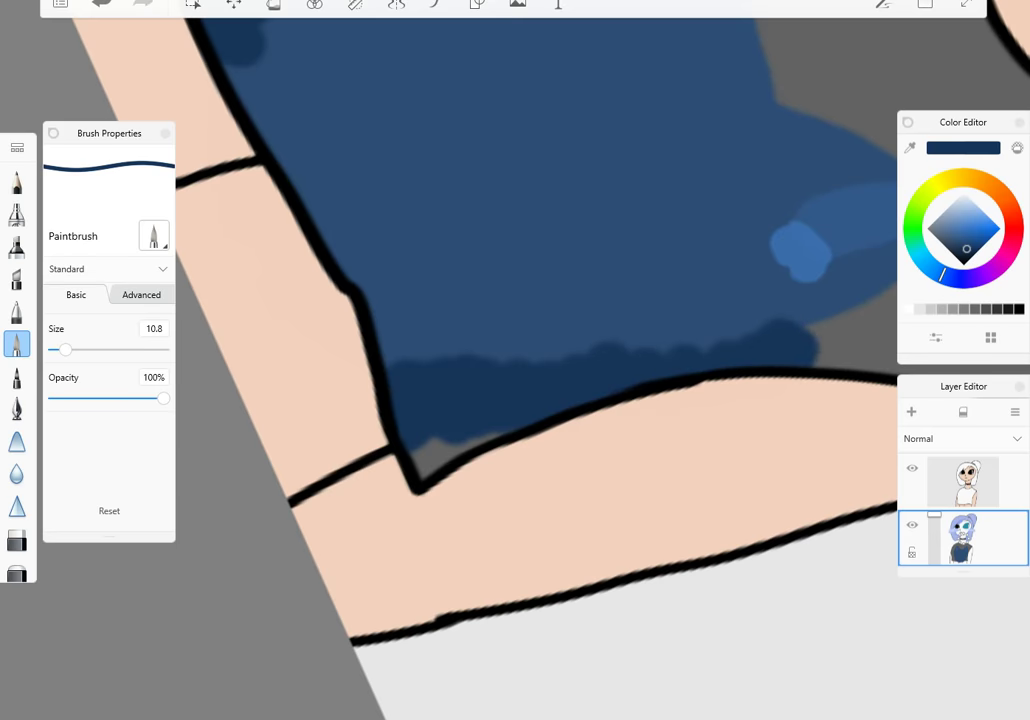
scroll(450, 360, "down", 5)
key("ctrl+z")
scroll(450, 360, "up", 3)
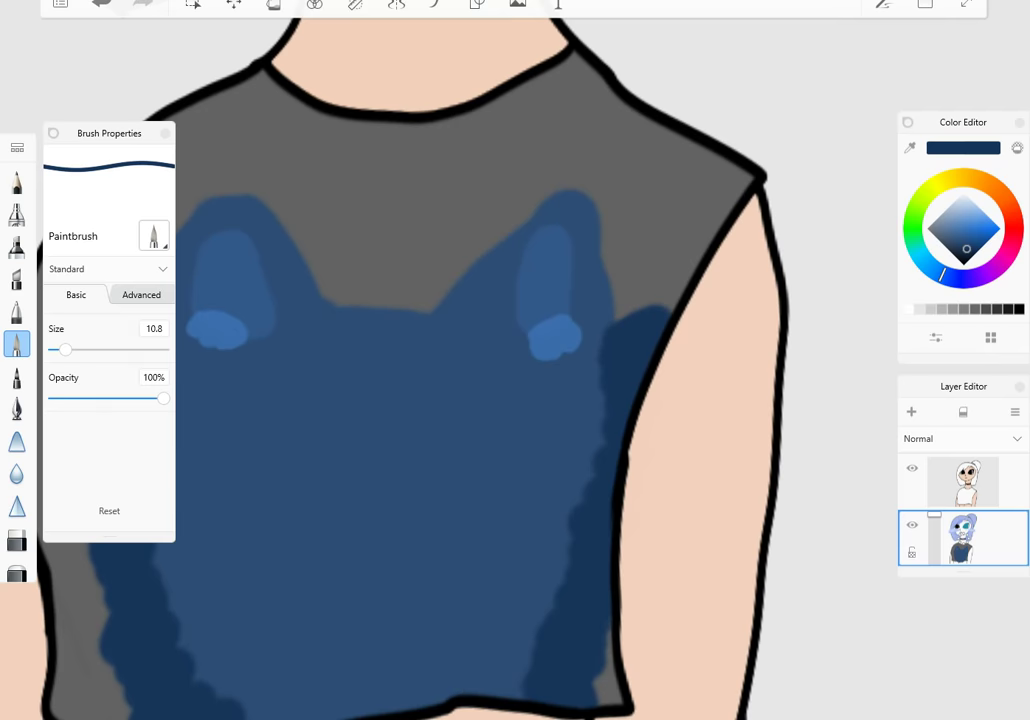
- Sample the cat's base blue and paint over the inner edge of the right navy strip to smooth it
left_click(510, 271, "alt")
scroll(633, 394, "up", 4)
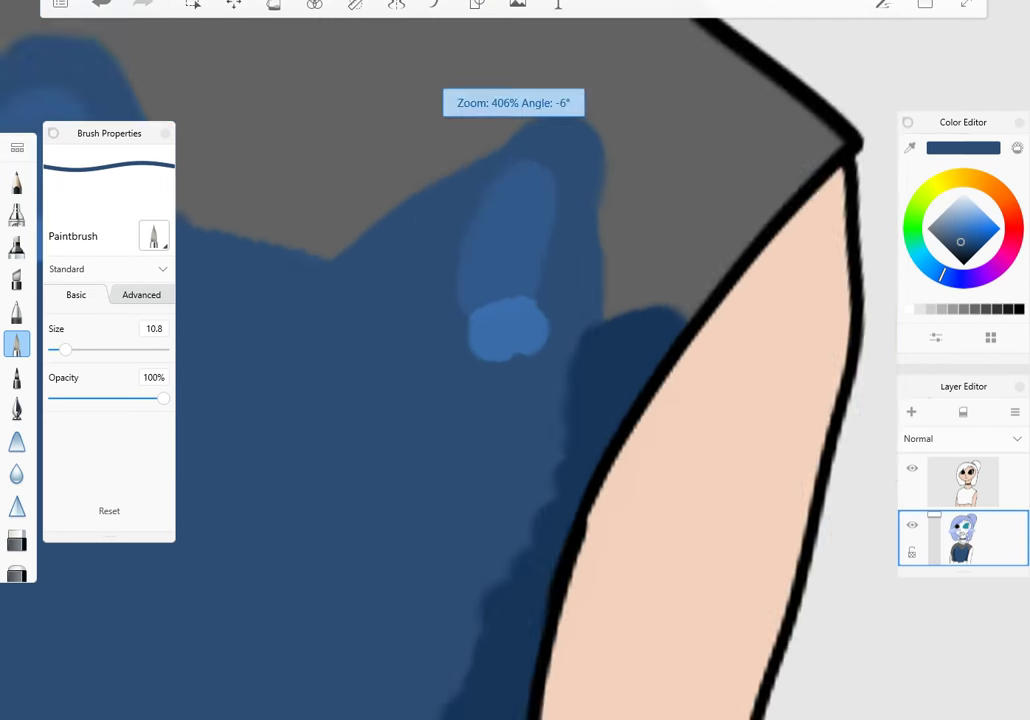
mouse_move(455, 262)
left_mouse_down()
mouse_move(365, 390)
mouse_move(285, 455)
left_mouse_up()
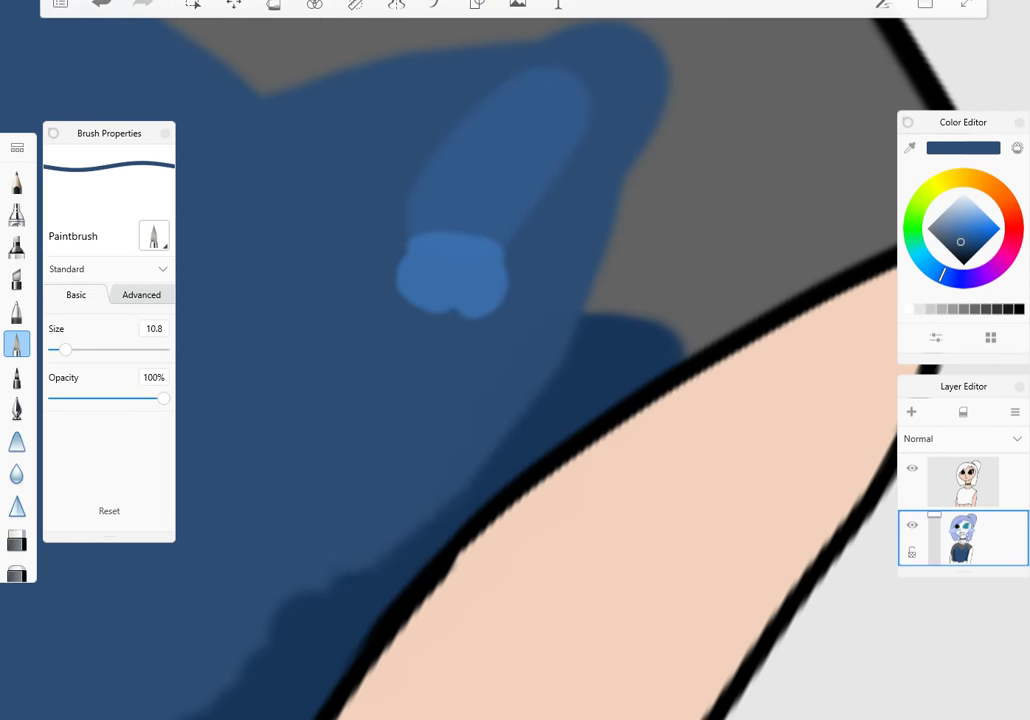
scroll(450, 360, "down", 5)
scroll(520, 400, "up", 3)
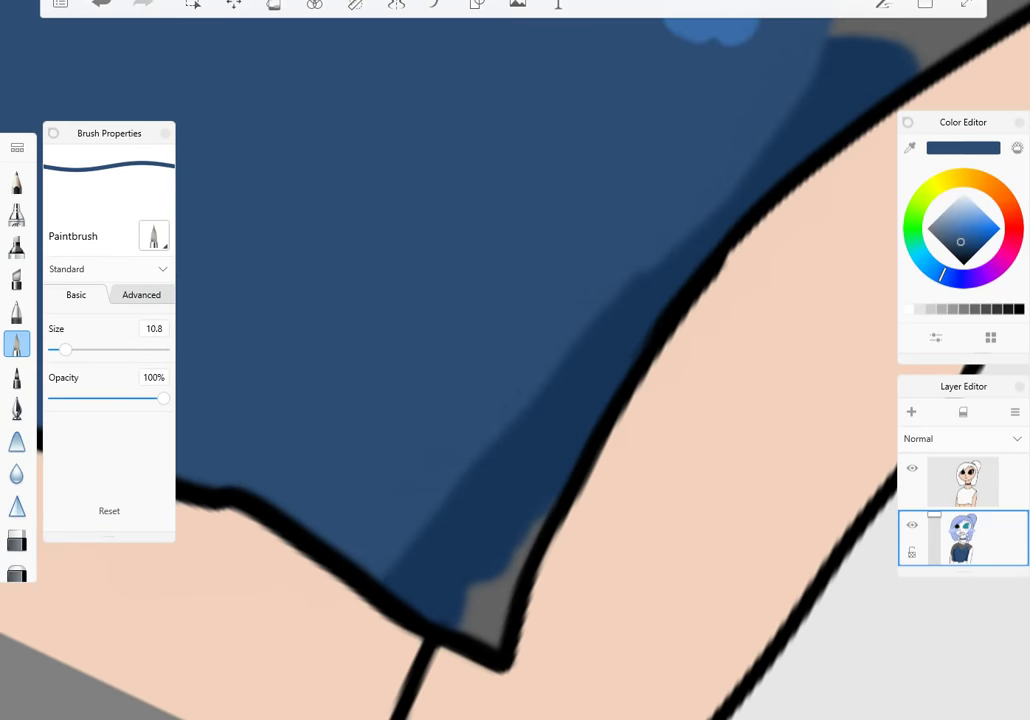
scroll(450, 360, "down", 4)
- Smooth the inner edge of the left navy strip with Paintbrush strokes in the cat's base blue
scroll(450, 360, "up", 5)
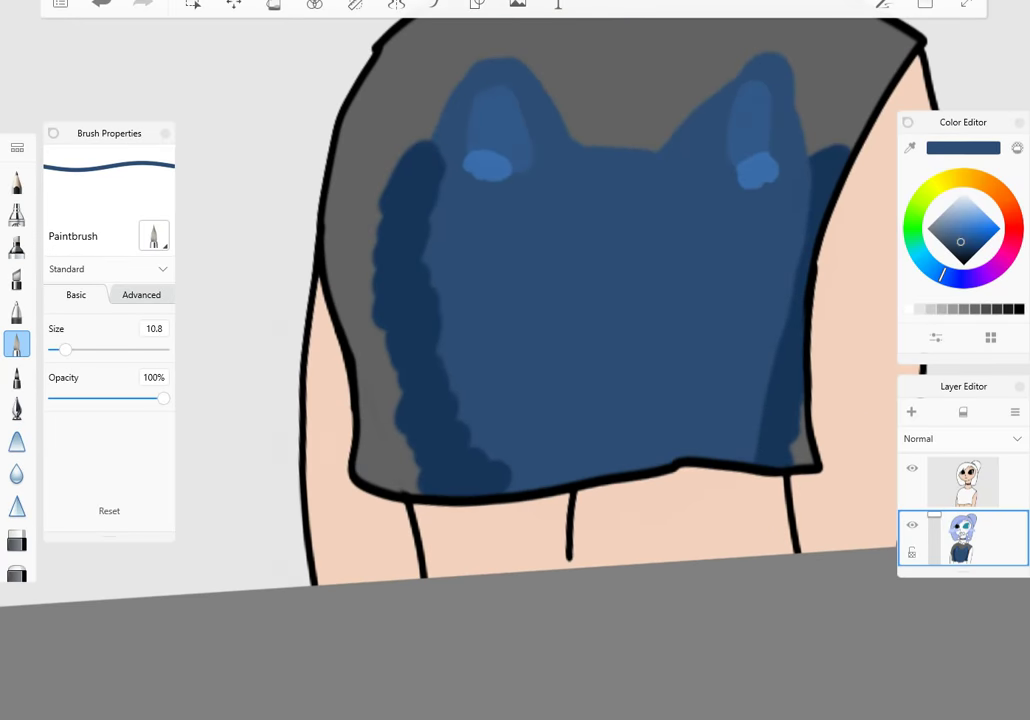
mouse_move(478, 130)
left_mouse_down()
mouse_move(382, 226)
mouse_move(436, 152)
mouse_move(298, 360)
left_mouse_up()
left_click_drag(336, 259, 264, 443)
left_click_drag(274, 532, 259, 562)
mouse_move(600, 300)
left_mouse_down()
mouse_move(520, 420)
mouse_move(470, 440)
left_mouse_up()
left_click_drag(330, 210, 206, 390)
left_click_drag(226, 322, 183, 392)
mouse_move(520, 400)
left_mouse_down()
mouse_move(465, 366)
mouse_move(520, 400)
left_mouse_up()
- Choose a more saturated medium blue and try Paintbrush strokes for a muzzle in the middle of the cat's face
left_click(972, 241)
left_click_drag(540, 250, 600, 300)
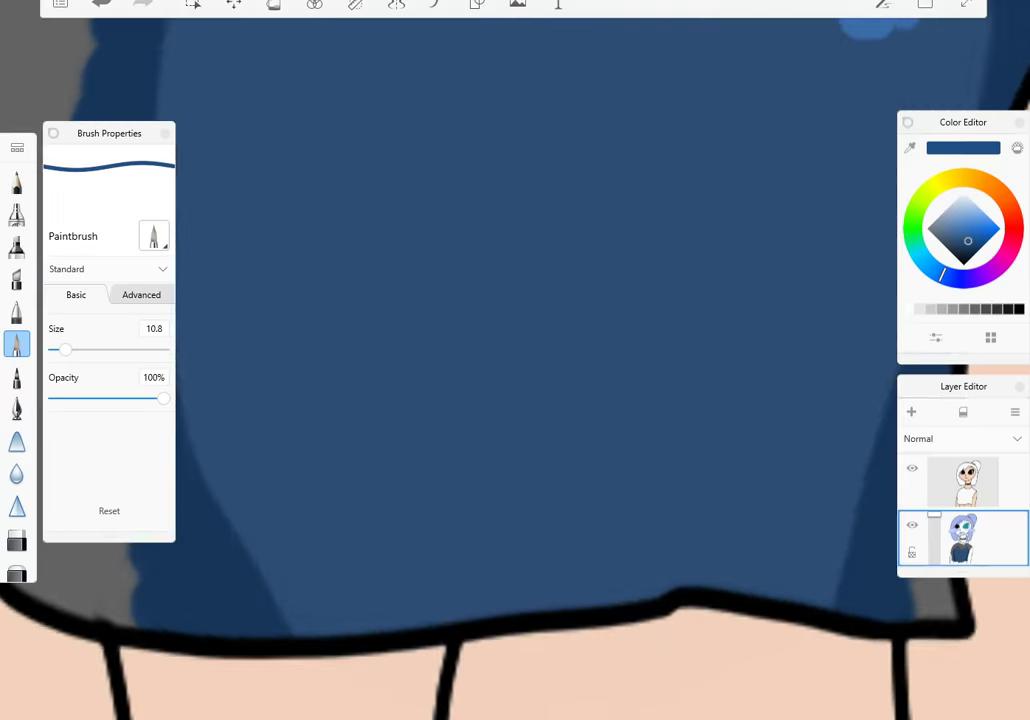
scroll(515, 300, "down", 5)
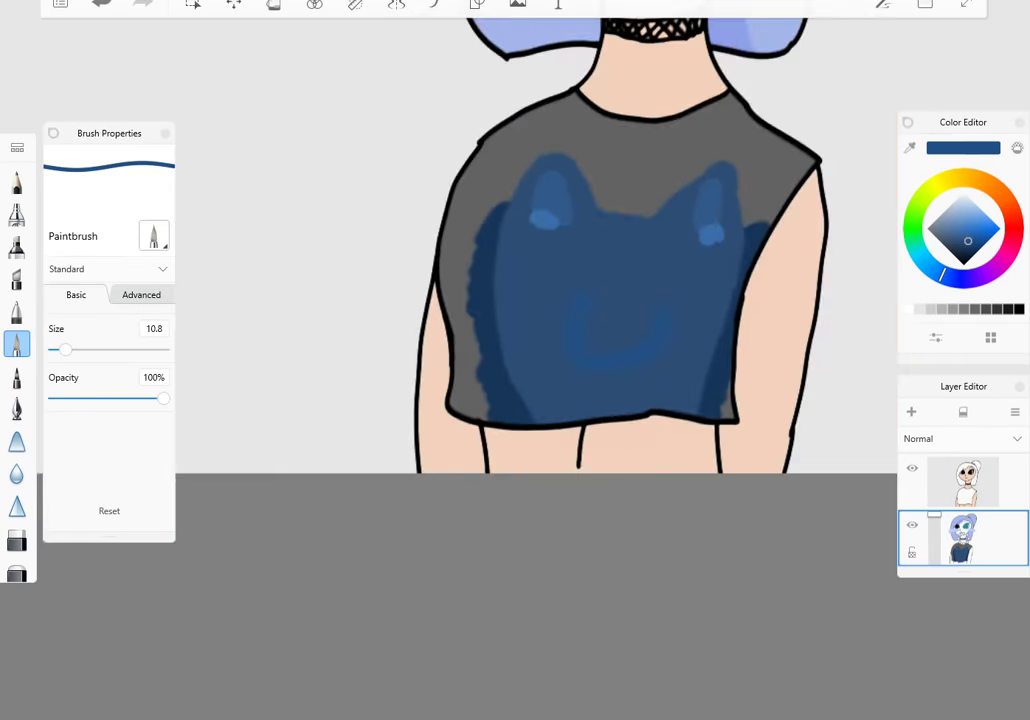
scroll(515, 300, "up", 5)
key("ctrl+z")
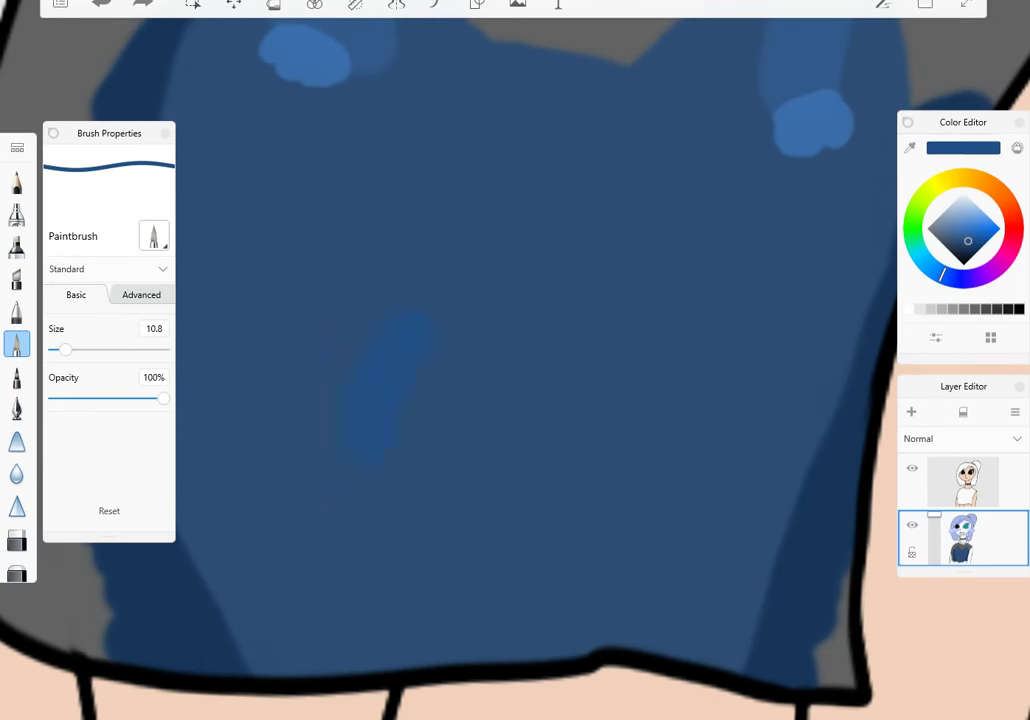
key("ctrl+z")
- Paint a short vertical medium blue muzzle line low on the cat's face with the Inking Pen, undoing stray strokes
left_click(16, 408)
scroll(515, 300, "down", 5)
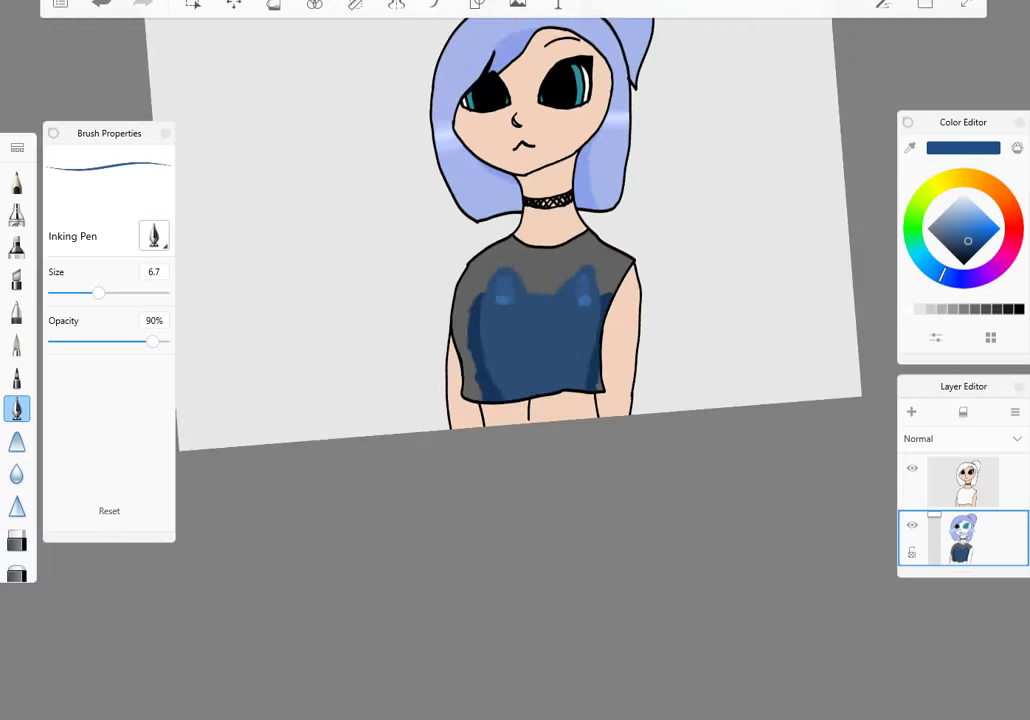
scroll(515, 300, "up", 6)
scroll(515, 300, "up", 2)
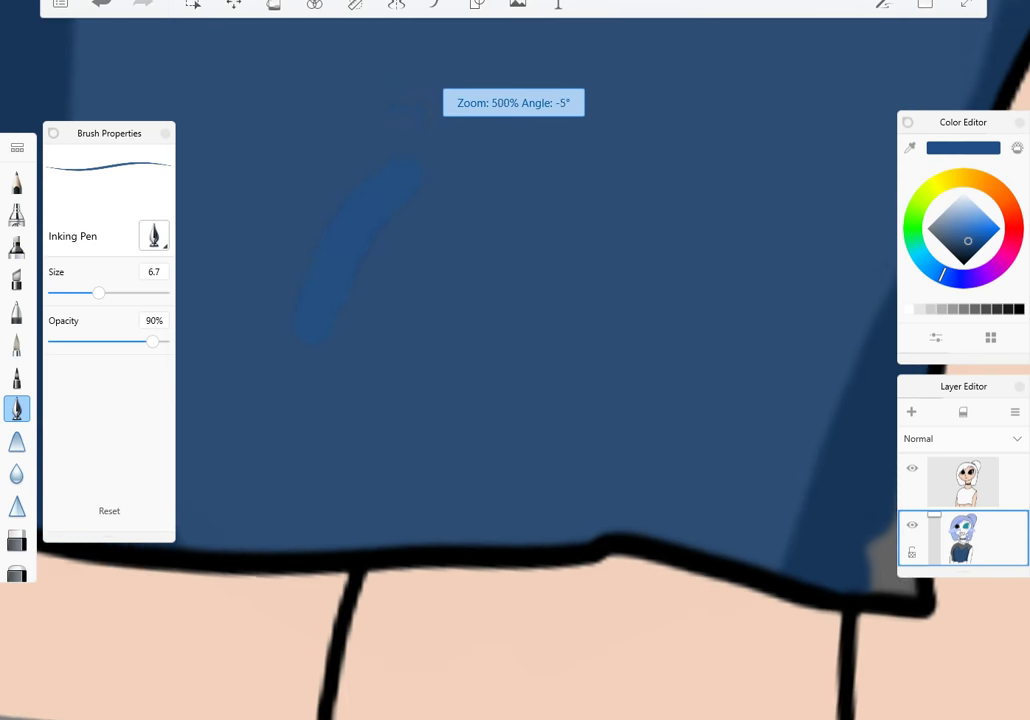
key("ctrl+z")
left_click_drag(472, 343, 500, 296)
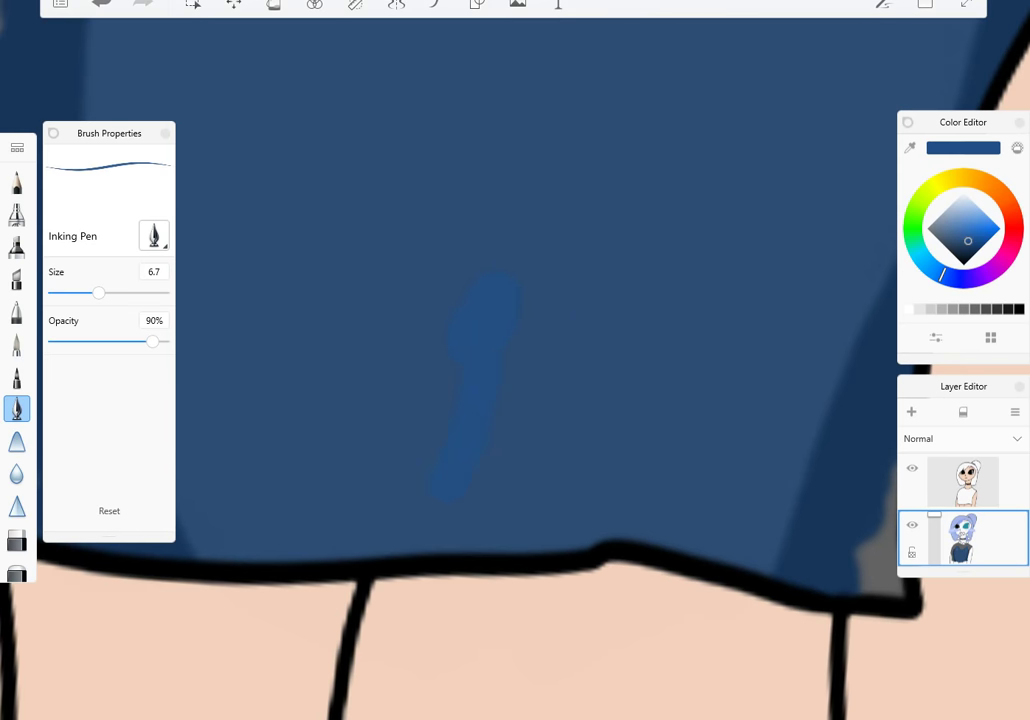
scroll(515, 300, "down", 3)
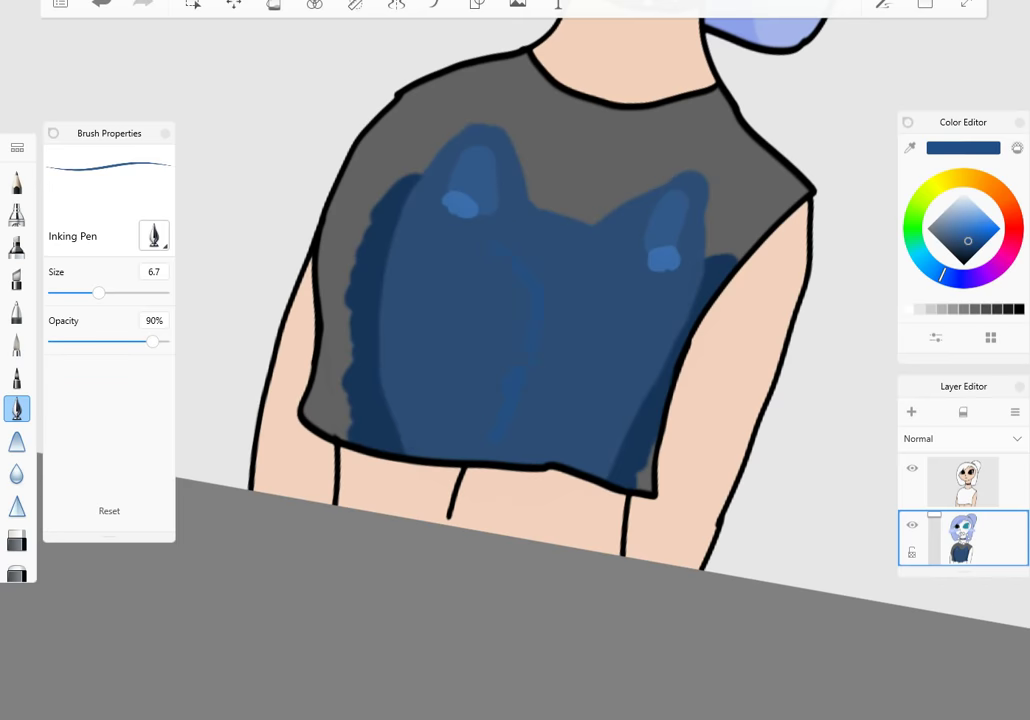
scroll(515, 300, "up", 3)
key("ctrl+z")
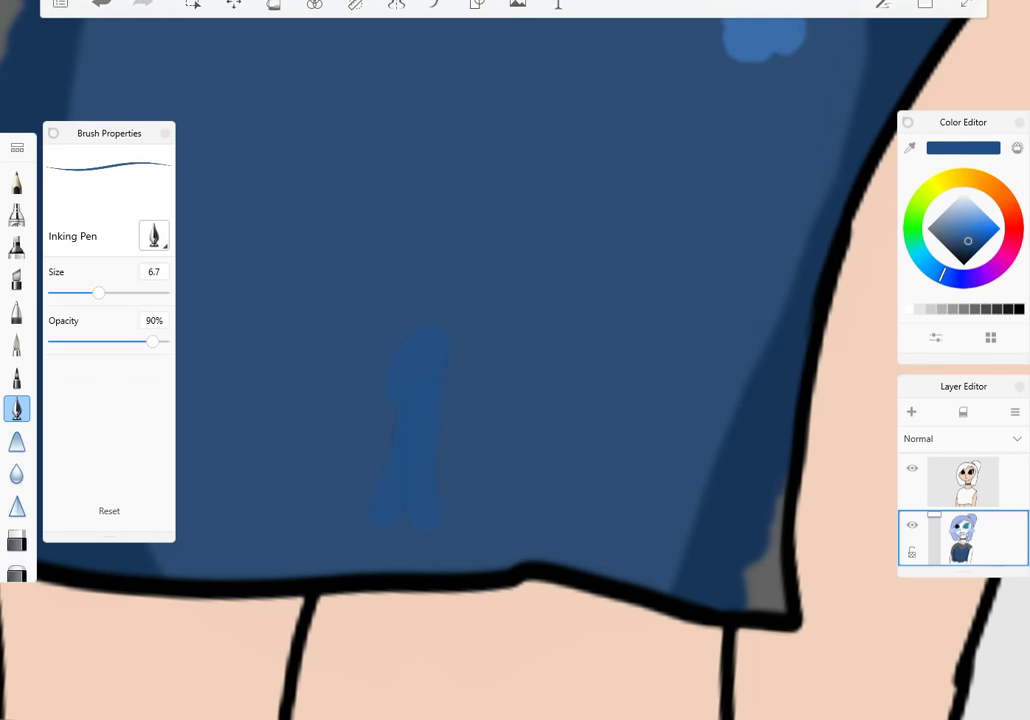
scroll(515, 300, "down", 5)
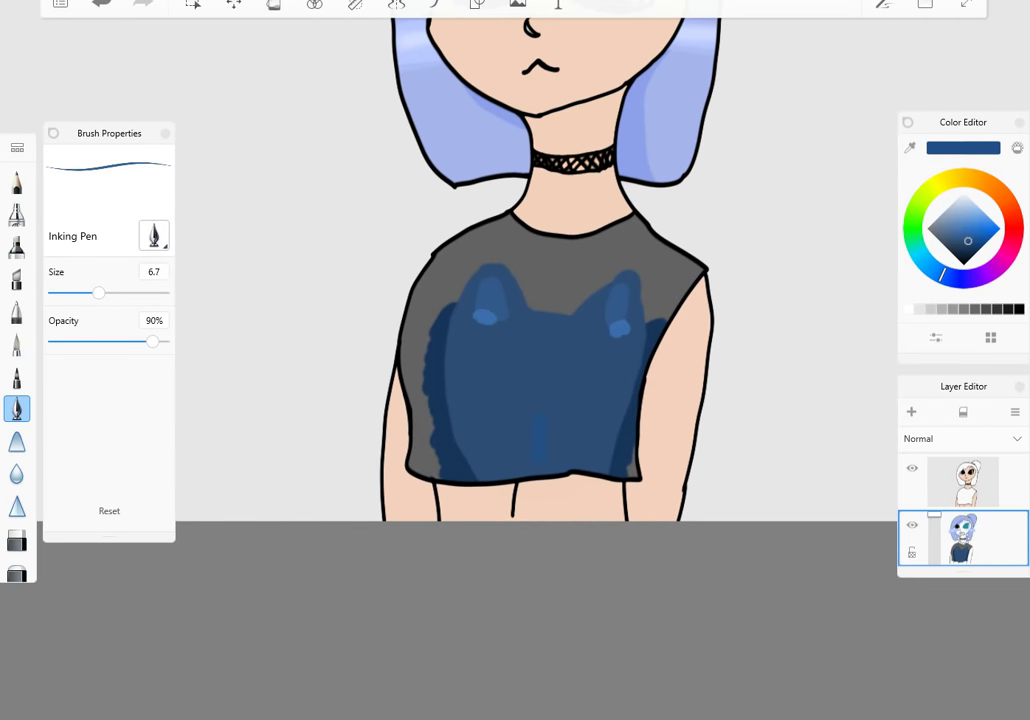
- Shape the muzzle line into an inverted Y with the Paintbrush at size 10.8
left_click(16, 343)
key("ctrl+z")
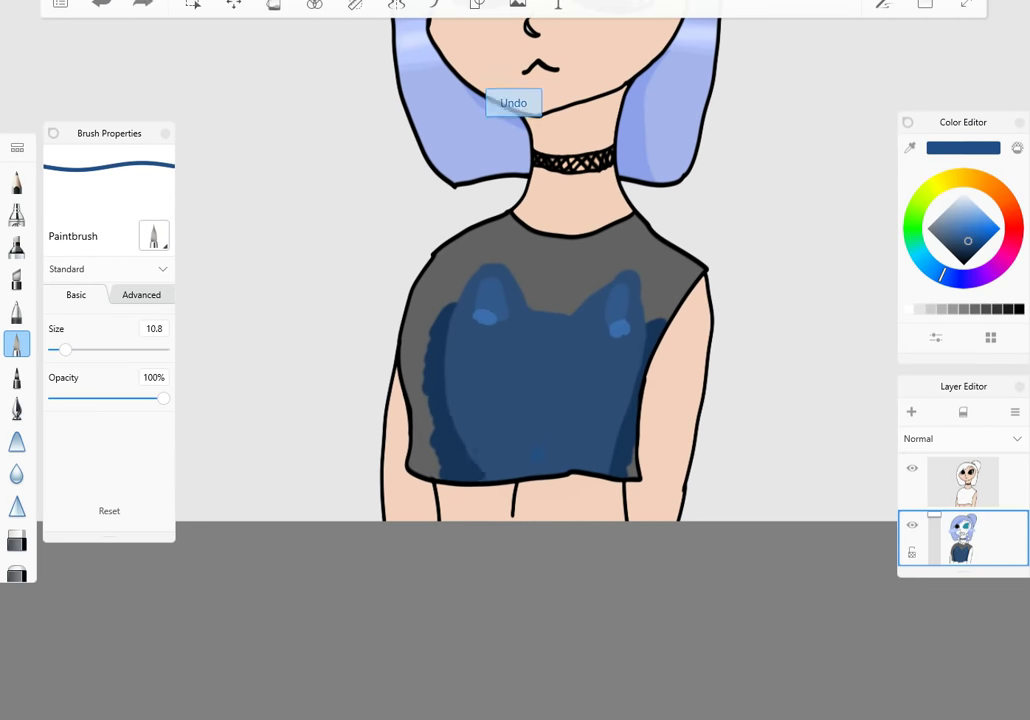
key("ctrl+y")
scroll(560, 457, "up", 5)
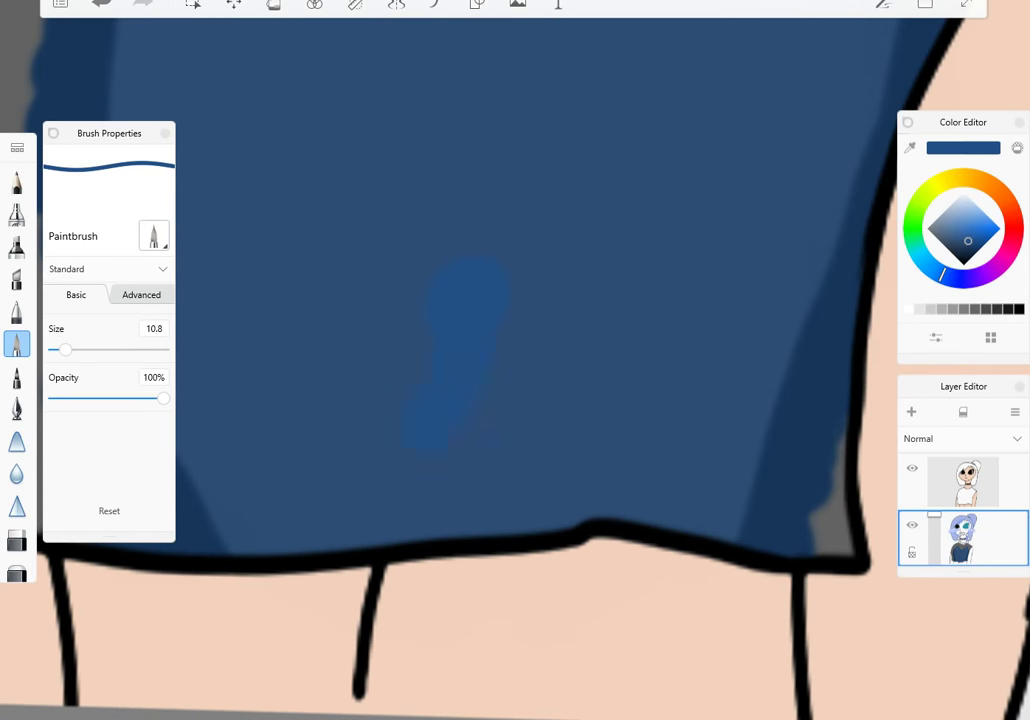
scroll(560, 457, "down", 4)
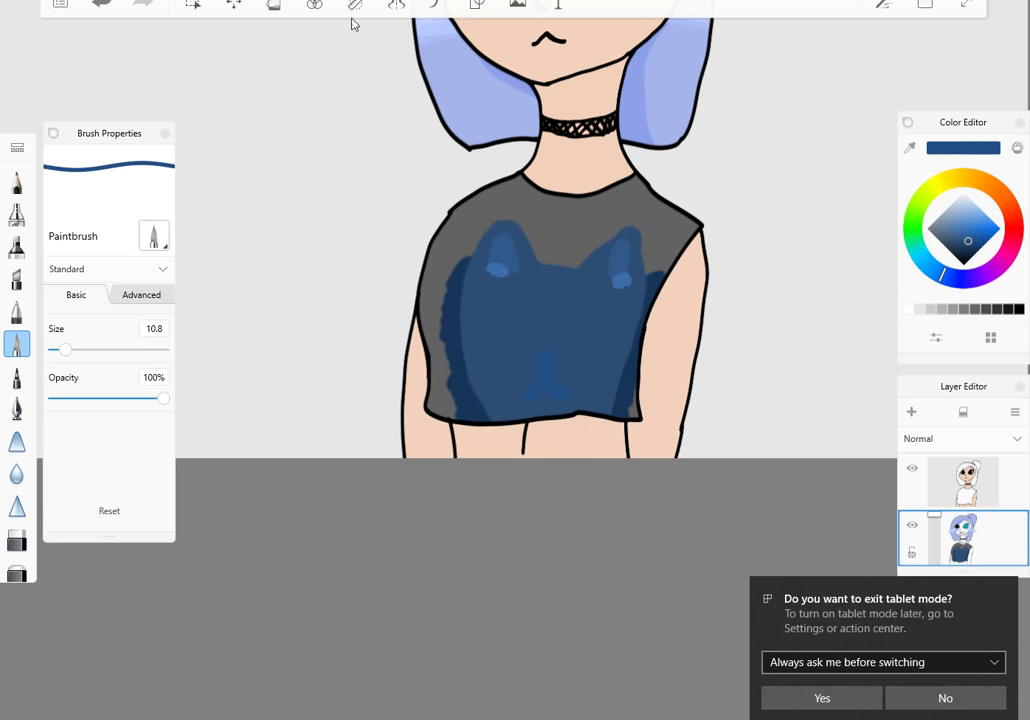
left_click(558, 5)
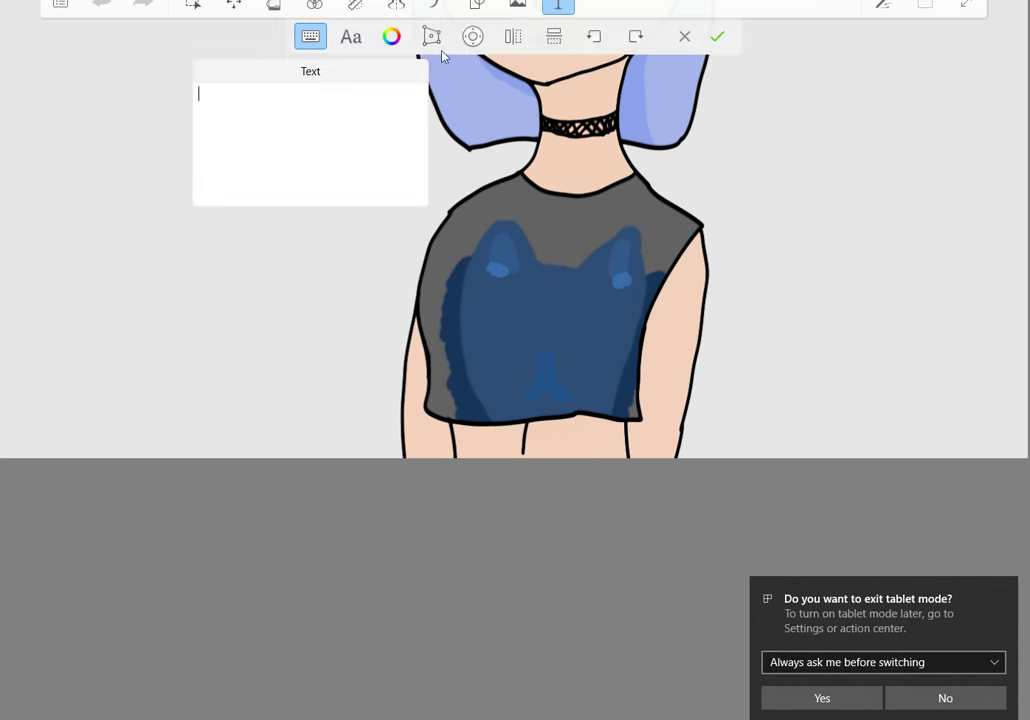
type("Wo")
key("BackSpace")
key("BackSpace")
left_click(684, 36)
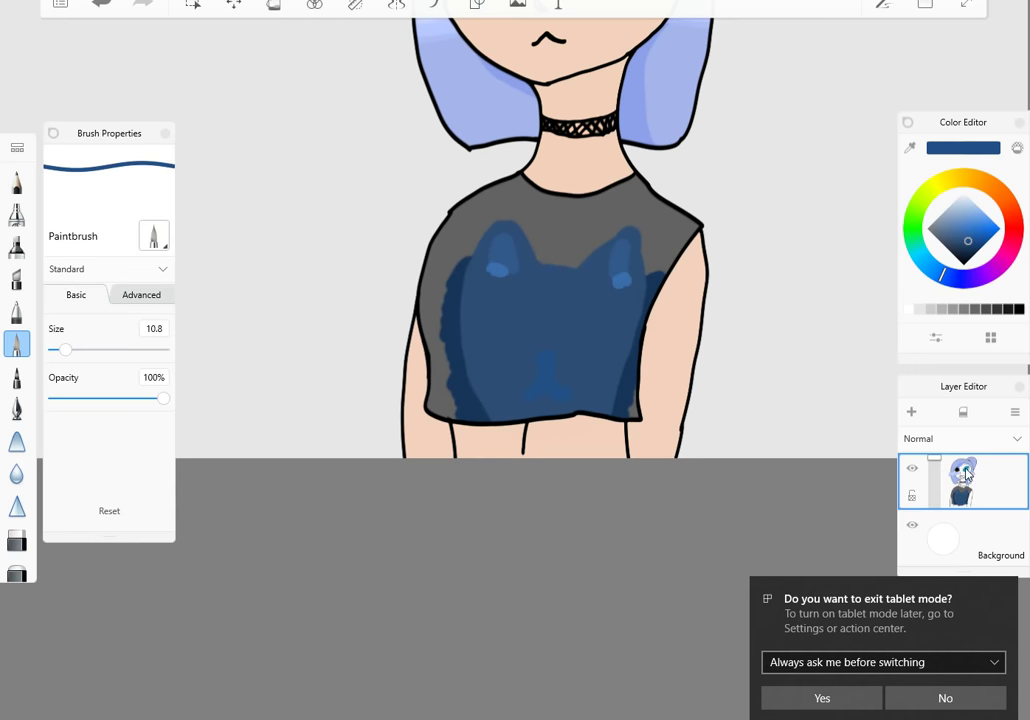
- Try the color layer above the line-art layer and decline exiting tablet mode
mouse_move(985, 474)
left_mouse_down()
mouse_move(993, 527)
mouse_move(935, 490)
left_mouse_up()
scroll(540, 250, "down", 3)
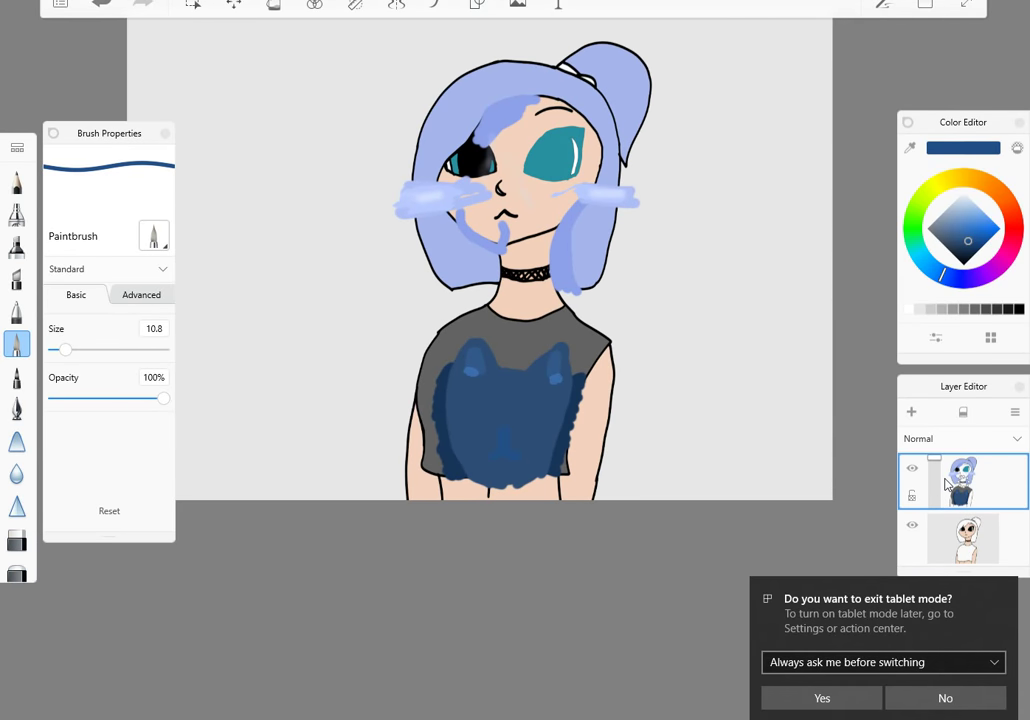
left_click_drag(952, 503, 962, 537)
left_click(968, 694)
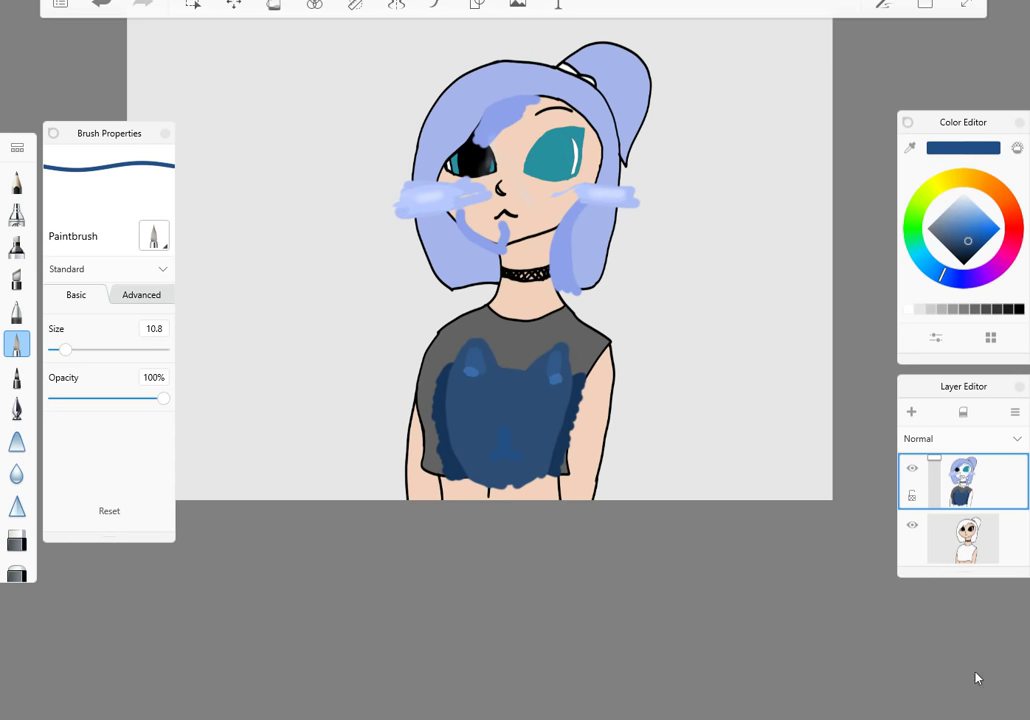
- Move the line-art layer back above the color layer and add a new layer on top
left_click(983, 530)
left_click_drag(983, 530, 979, 487)
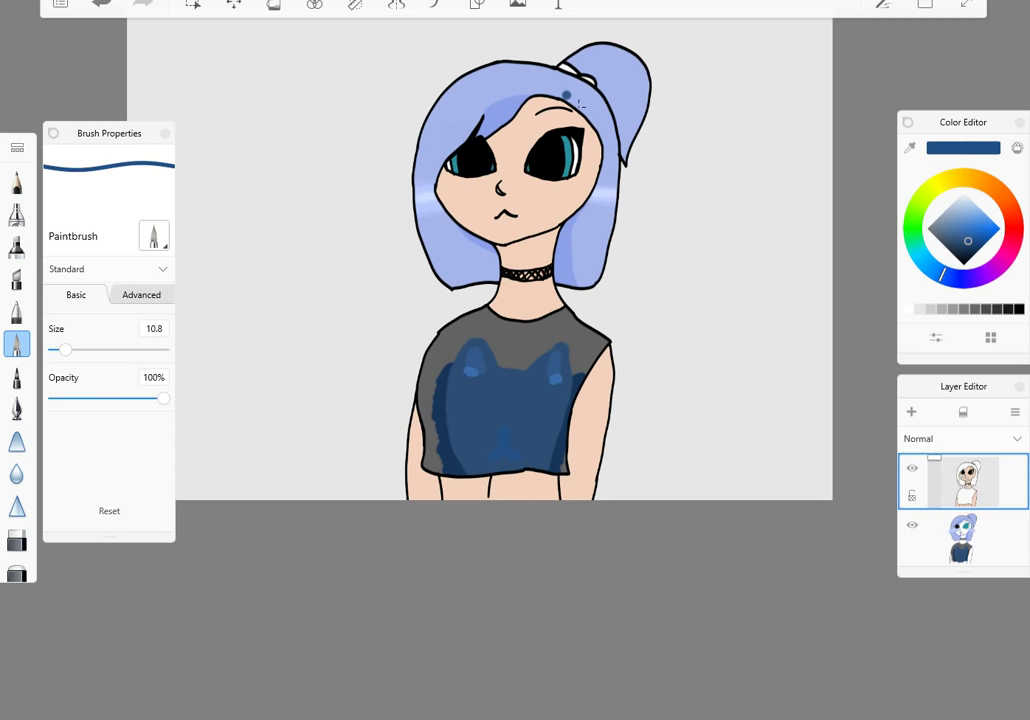
left_click(912, 414)
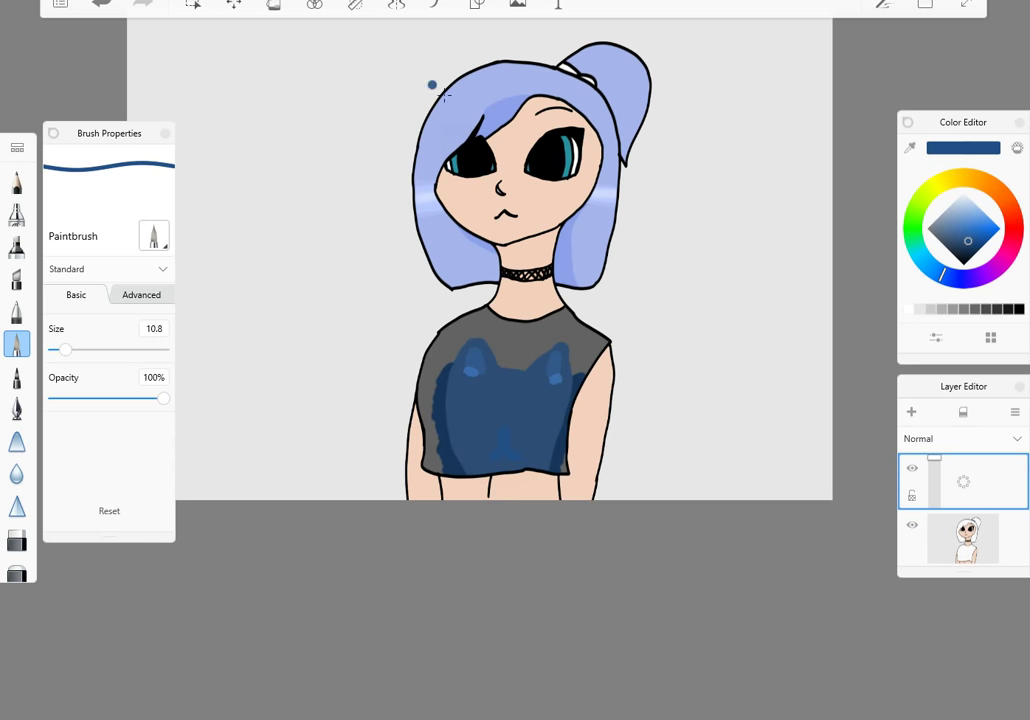
- Create the text "wolf" in the Chiller font with a very dark teal colour
left_click(558, 6)
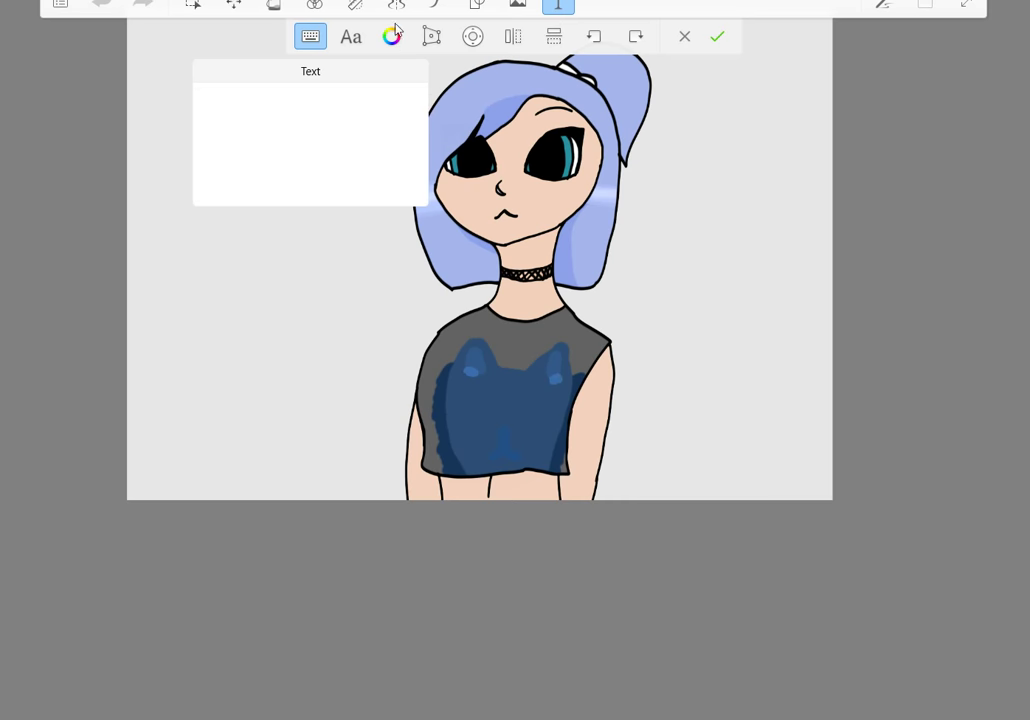
left_click(350, 36)
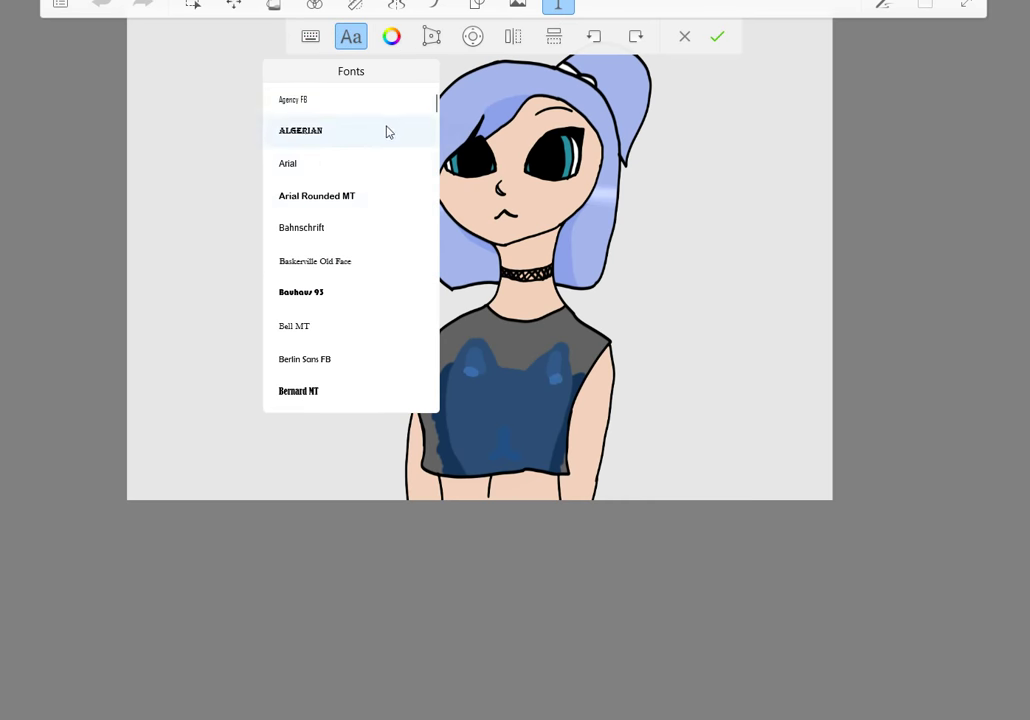
left_click_drag(434, 104, 434, 148)
left_click(308, 320)
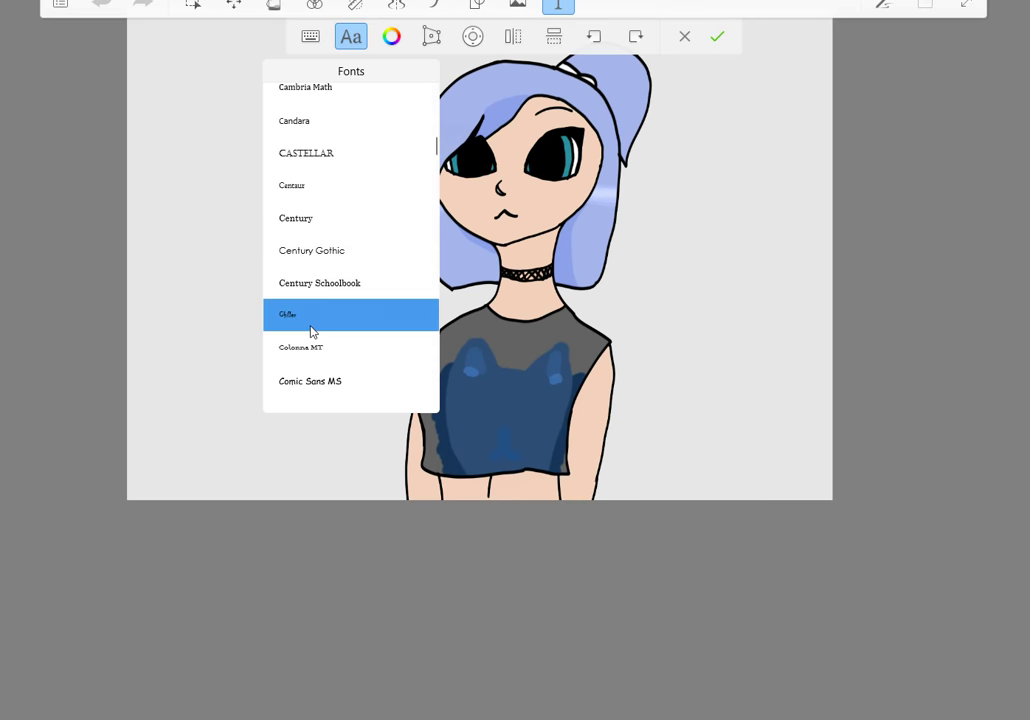
left_click(393, 38)
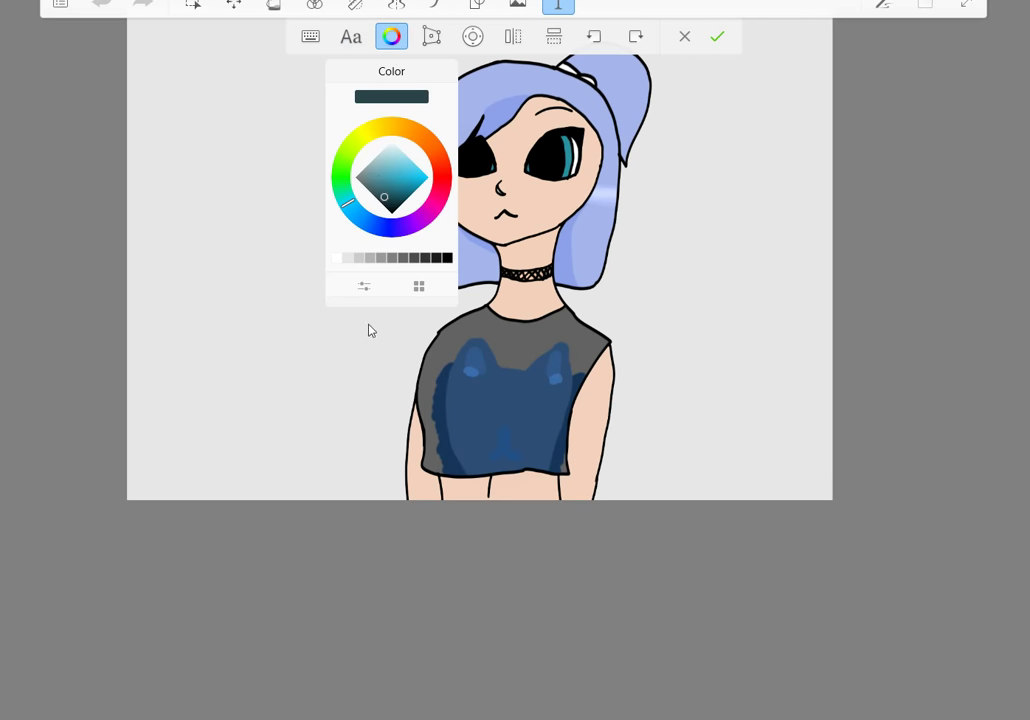
left_click_drag(386, 201, 389, 206)
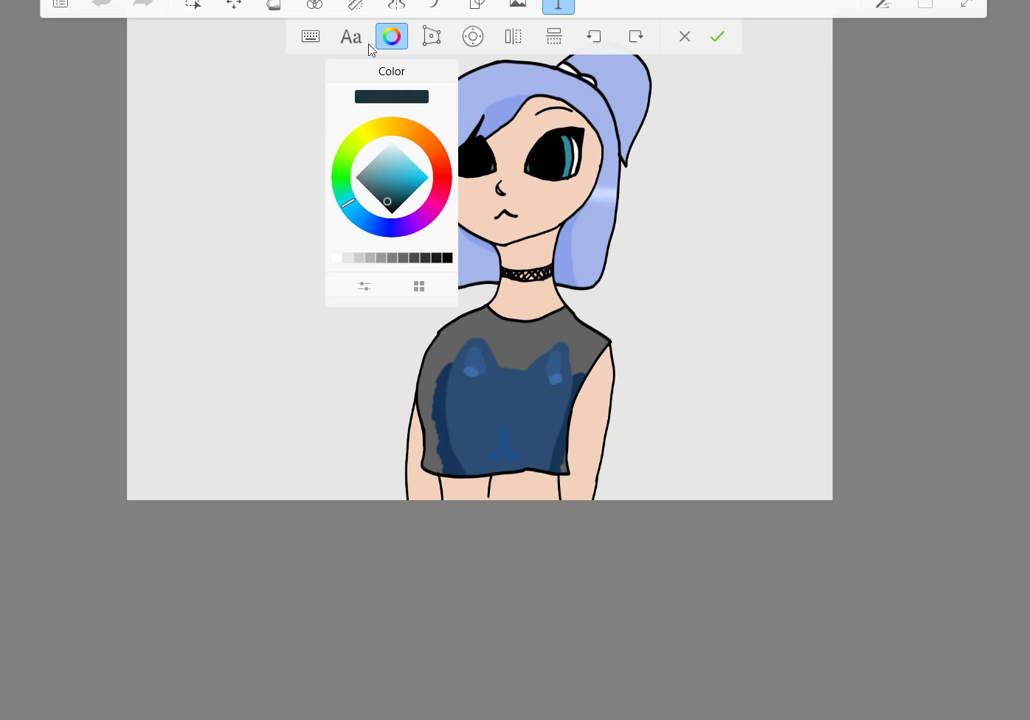
left_click(309, 37)
type("wol")
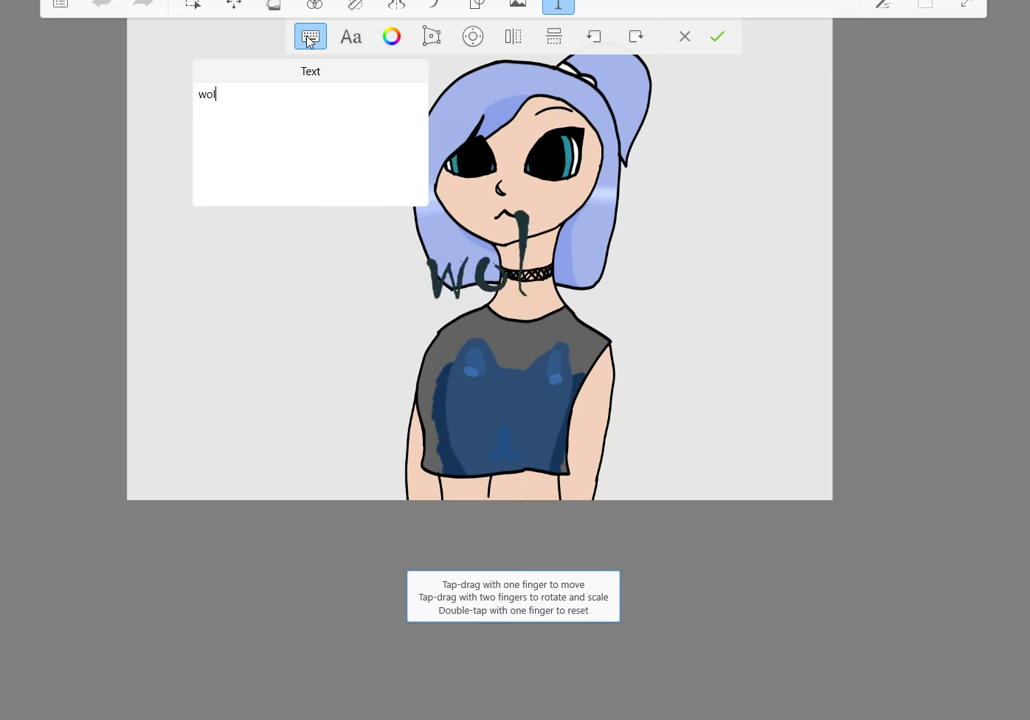
type("f")
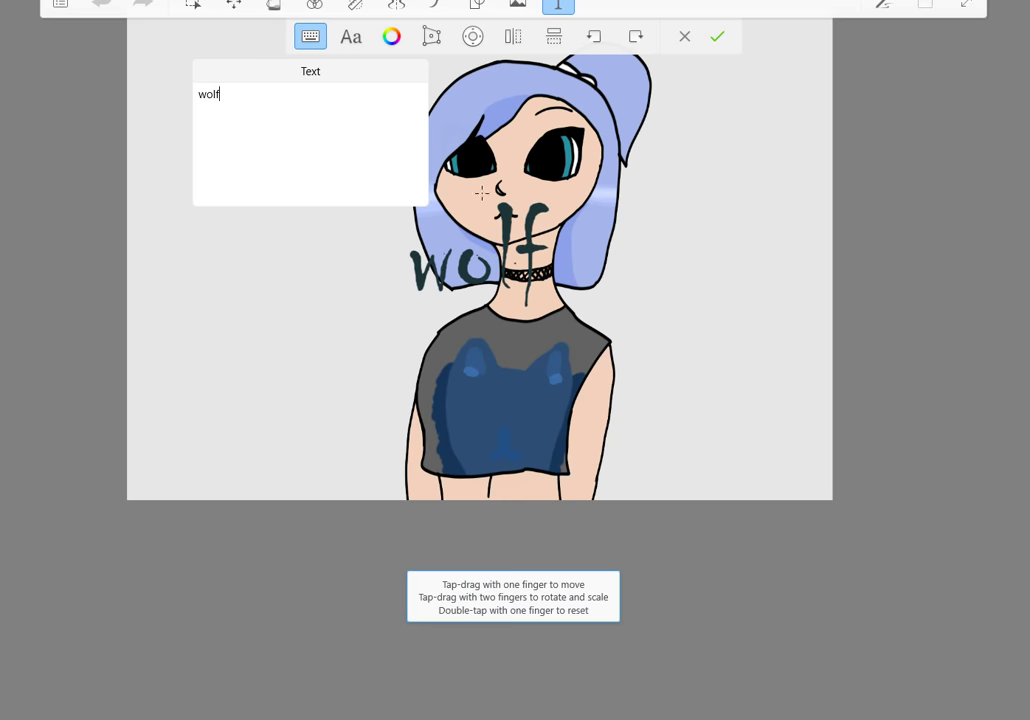
- Shrink the "wolf" text onto the cat design, distort it to slope slightly with the shirt, and apply it
left_click_drag(480, 255, 500, 398)
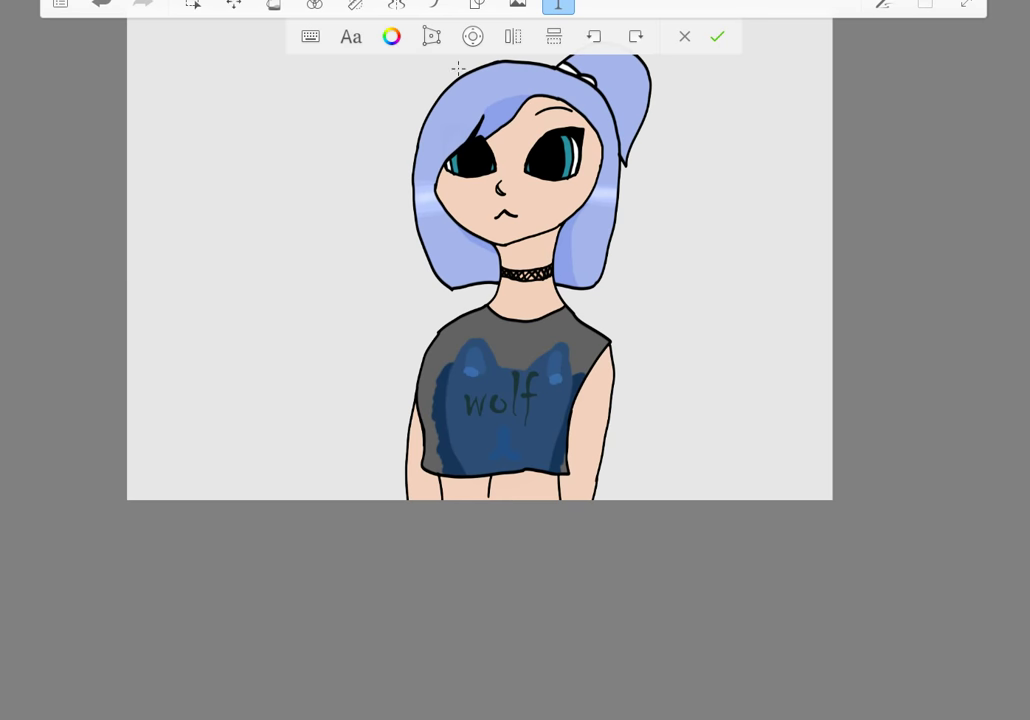
left_click_drag(556, 435, 550, 444)
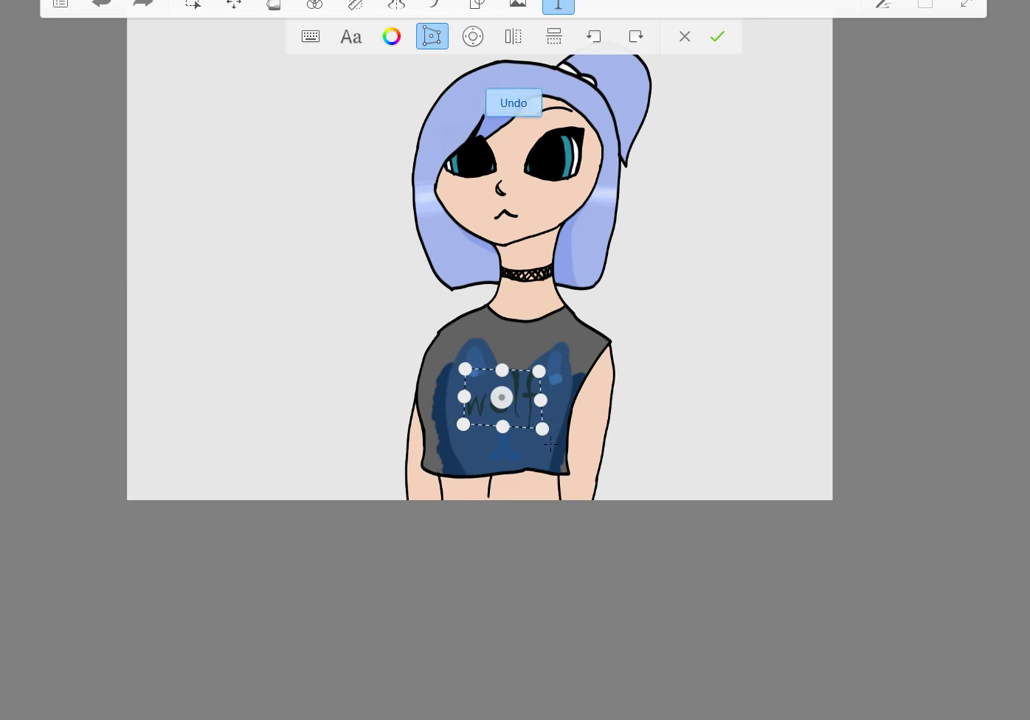
mouse_move(540, 400)
left_mouse_down()
mouse_move(553, 397)
mouse_move(548, 404)
left_mouse_up()
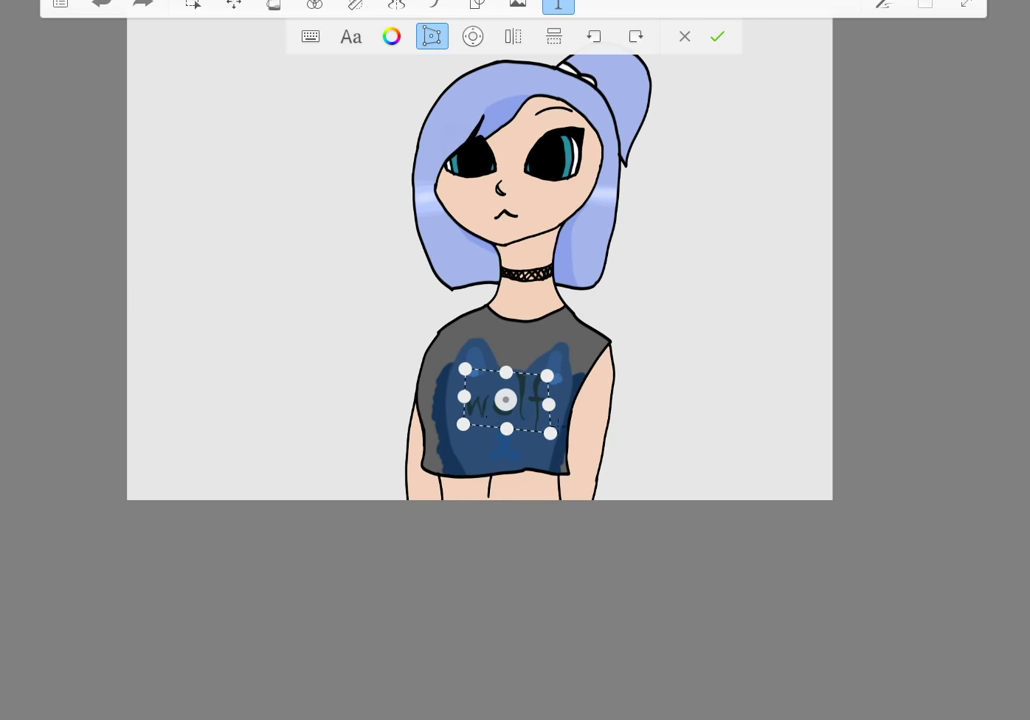
left_click_drag(464, 397, 462, 396)
left_click_drag(547, 376, 553, 385)
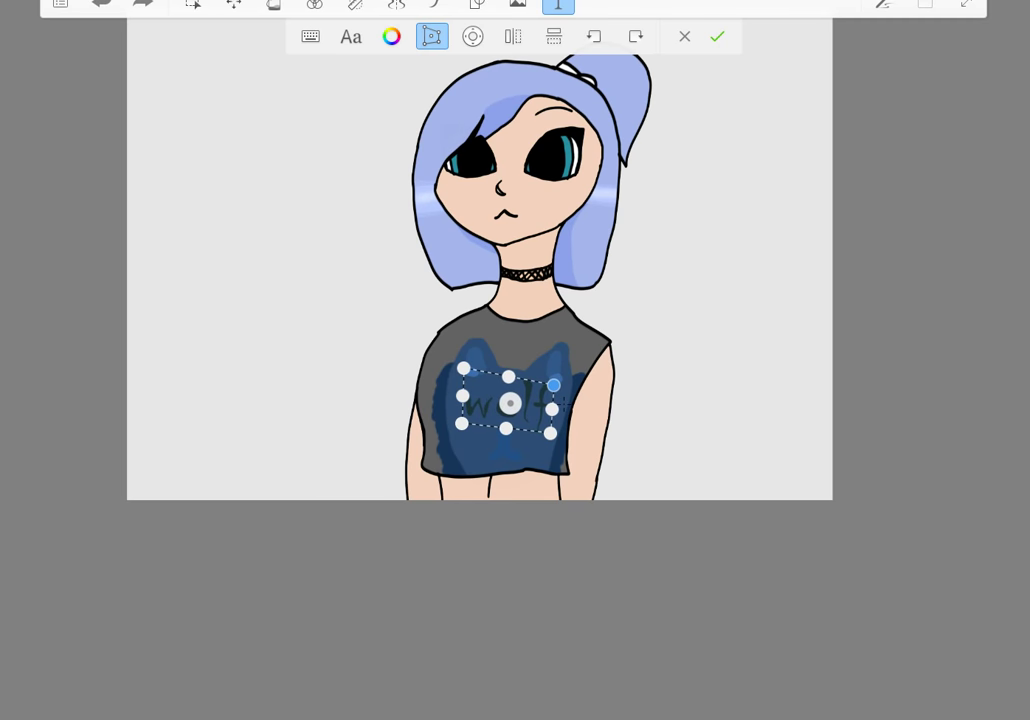
left_click(438, 37)
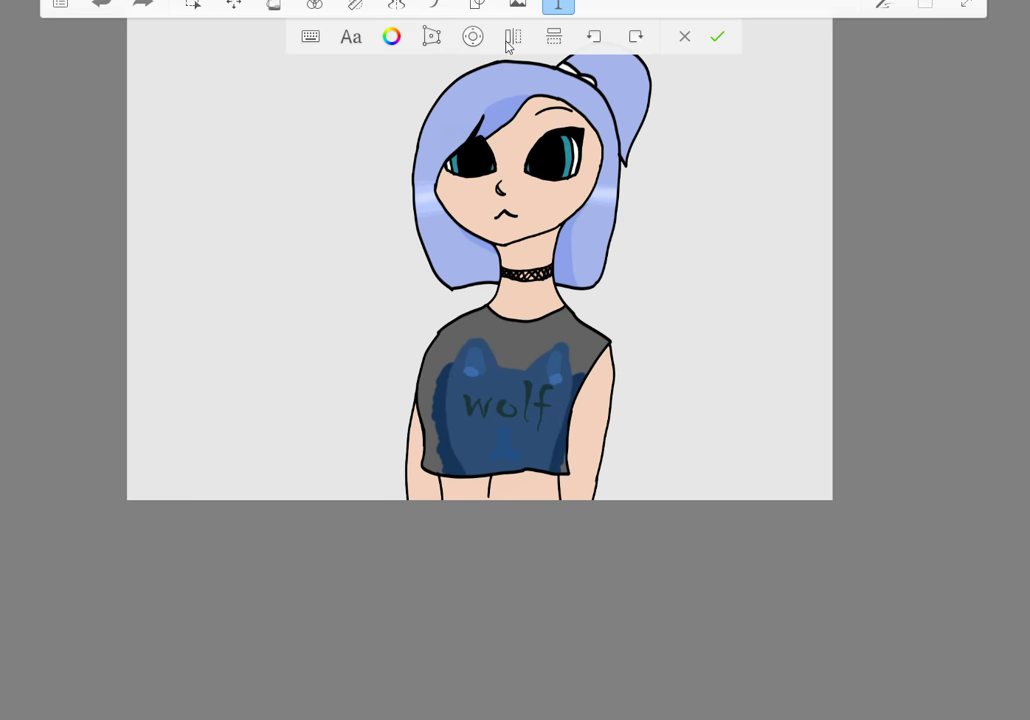
left_click(717, 37)
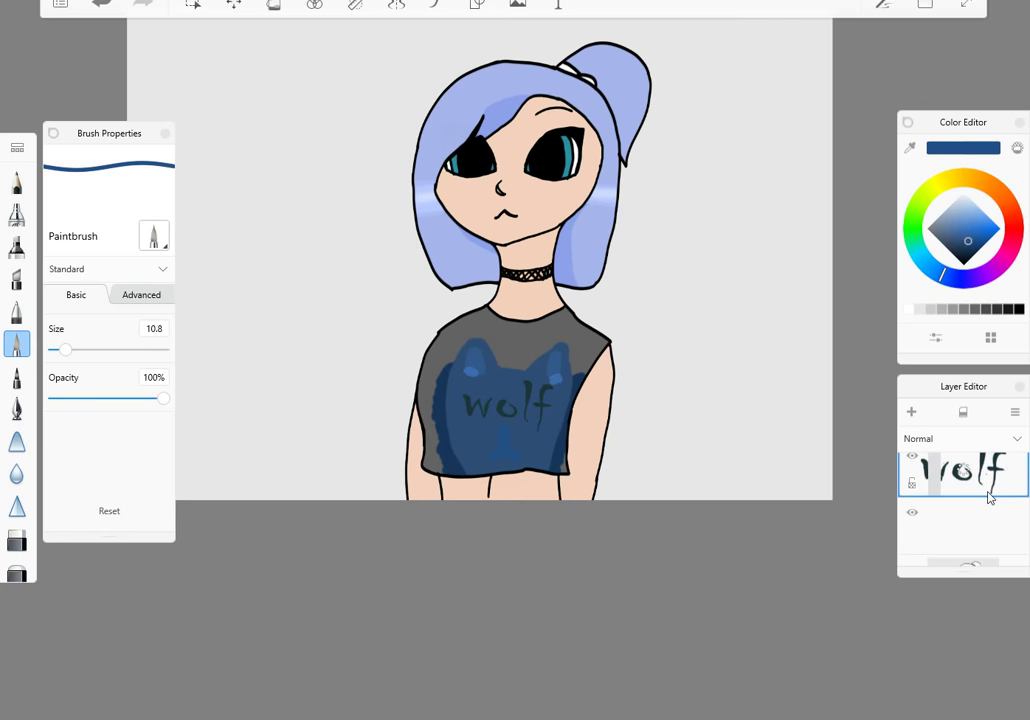
- Merge the "wolf" text layer into the line-art layer and select the color layer below
left_click(989, 530)
left_click_drag(966, 529, 989, 511)
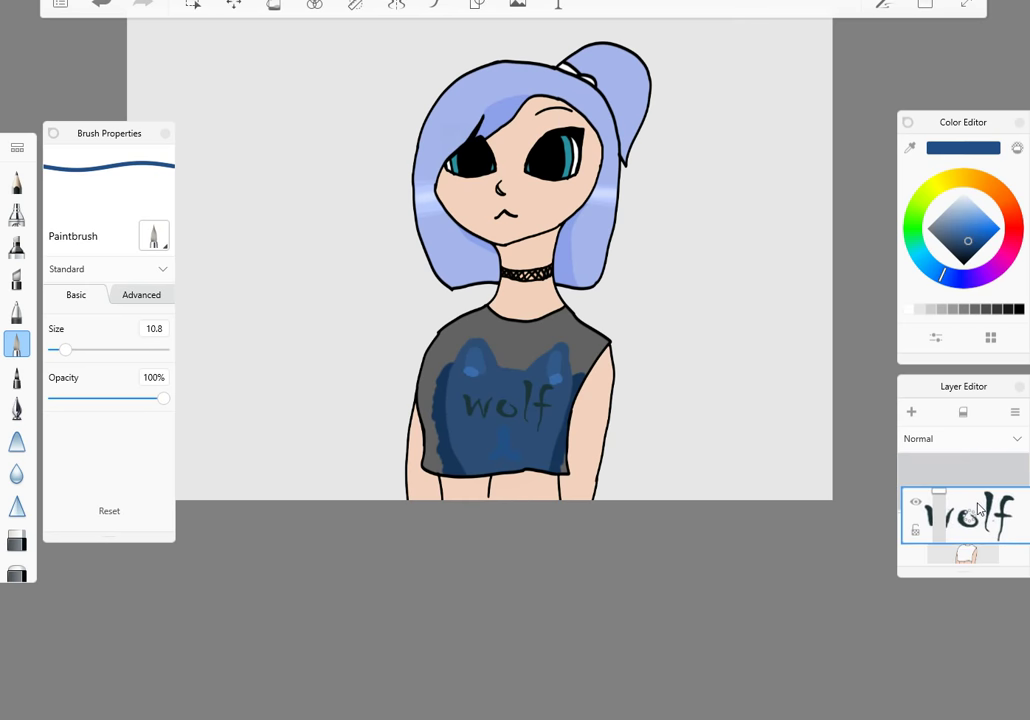
left_click_drag(966, 484, 968, 528)
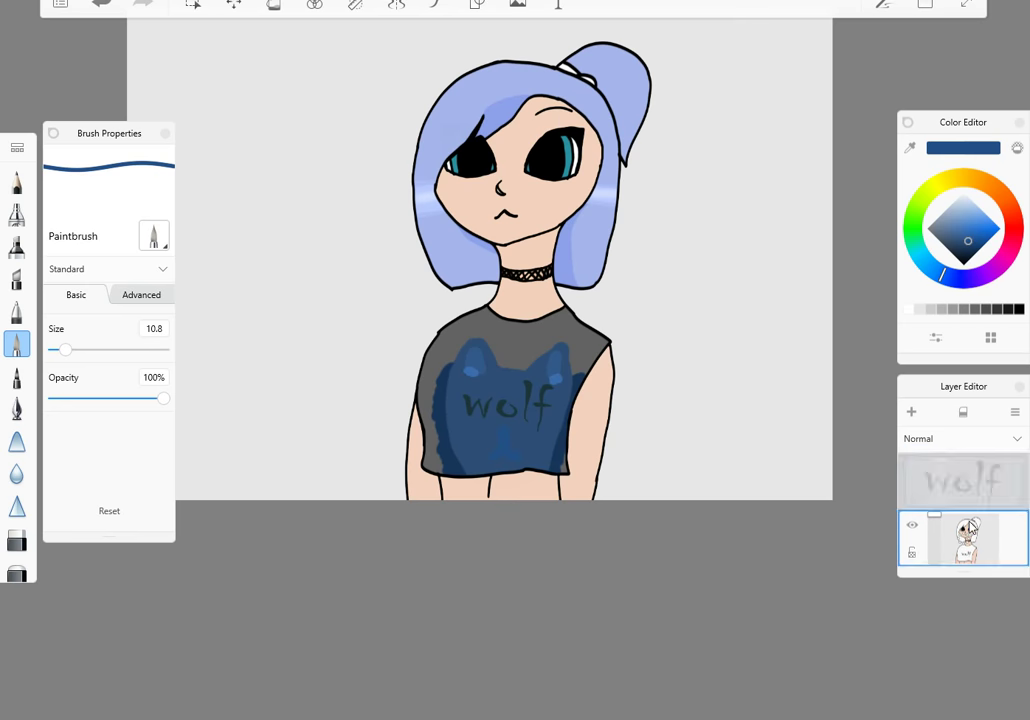
left_click(975, 550)
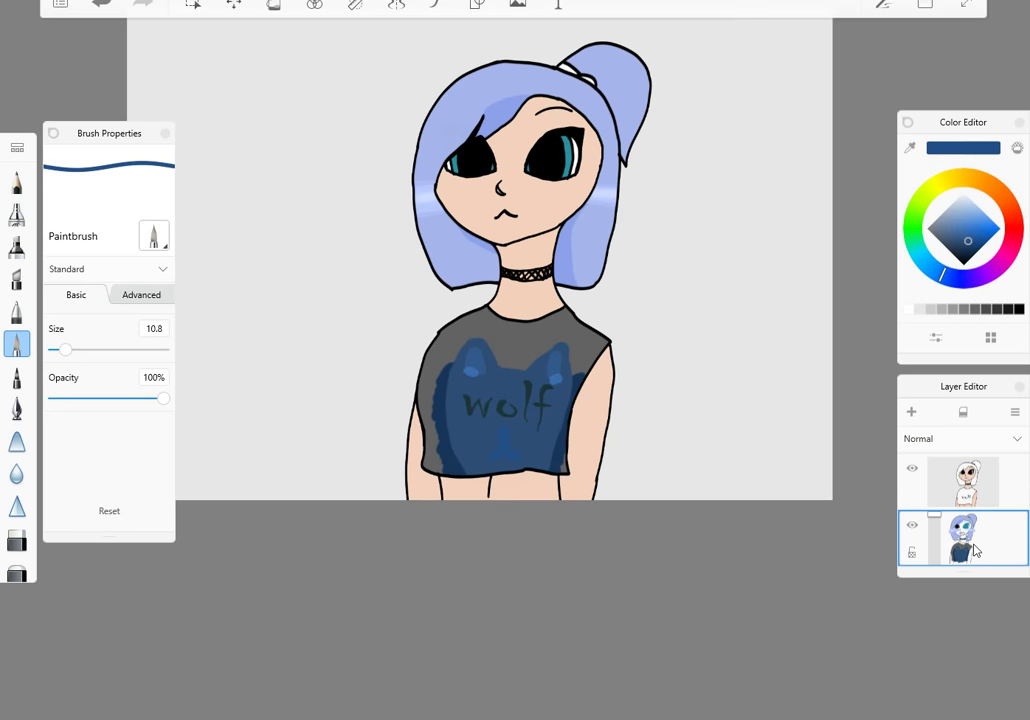
- Paint a near-black slanted oval eye behind the "f" on the cat's face with the Paintbrush at size 10.8
scroll(510, 400, "up", 5)
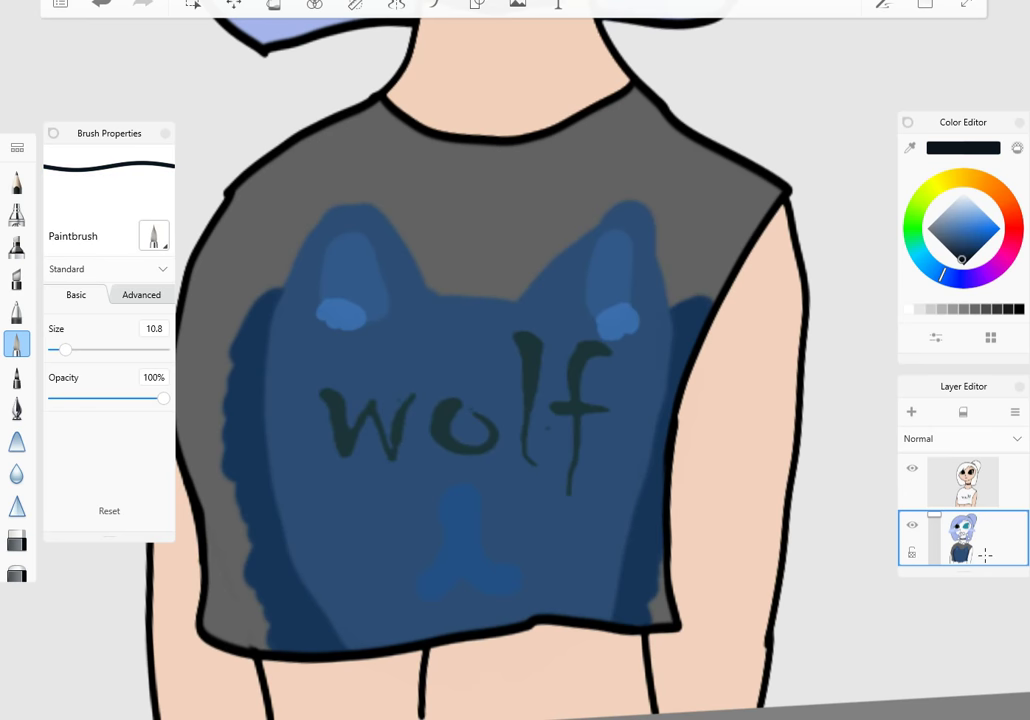
scroll(520, 400, "up", 3)
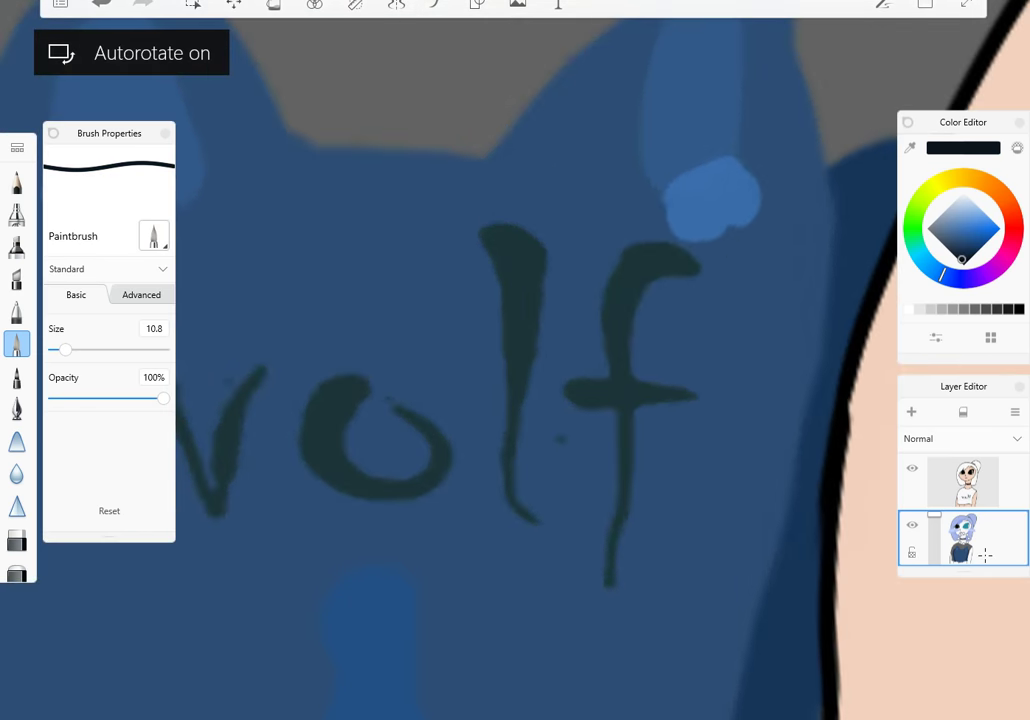
mouse_move(560, 440)
left_mouse_down()
mouse_move(615, 365)
mouse_move(532, 470)
mouse_move(592, 340)
mouse_move(720, 320)
left_mouse_up()
left_click_drag(560, 310, 535, 395)
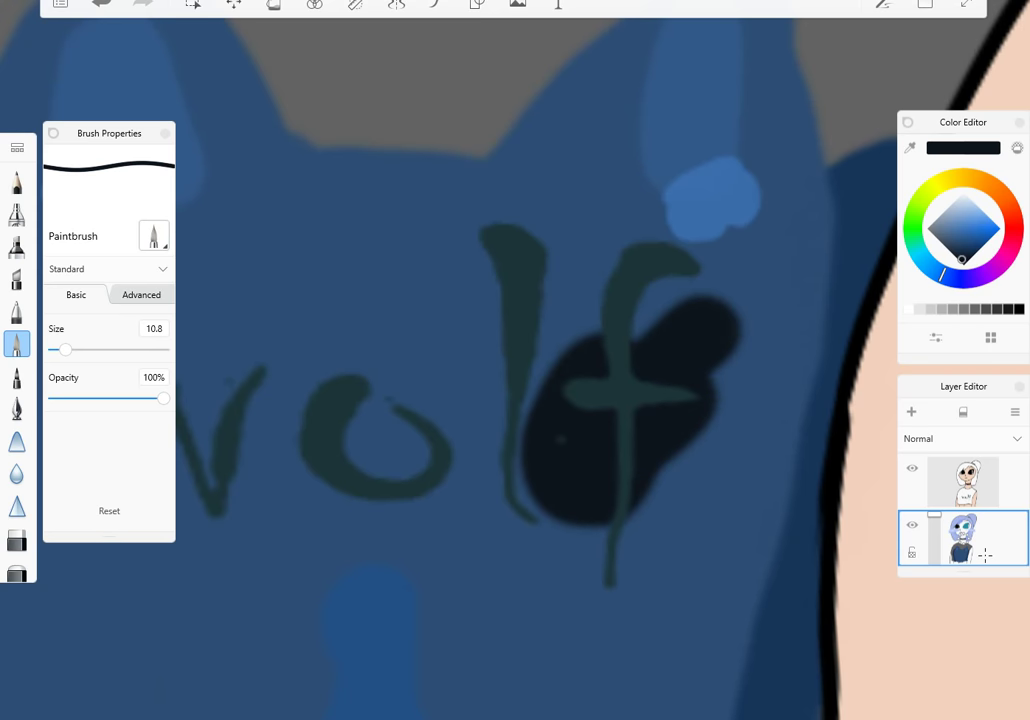
scroll(515, 360, "down", 3)
scroll(515, 360, "up", 4)
mouse_move(585, 245)
left_mouse_down()
mouse_move(540, 400)
mouse_move(440, 500)
left_mouse_up()
scroll(515, 360, "down", 3)
scroll(515, 360, "up", 3)
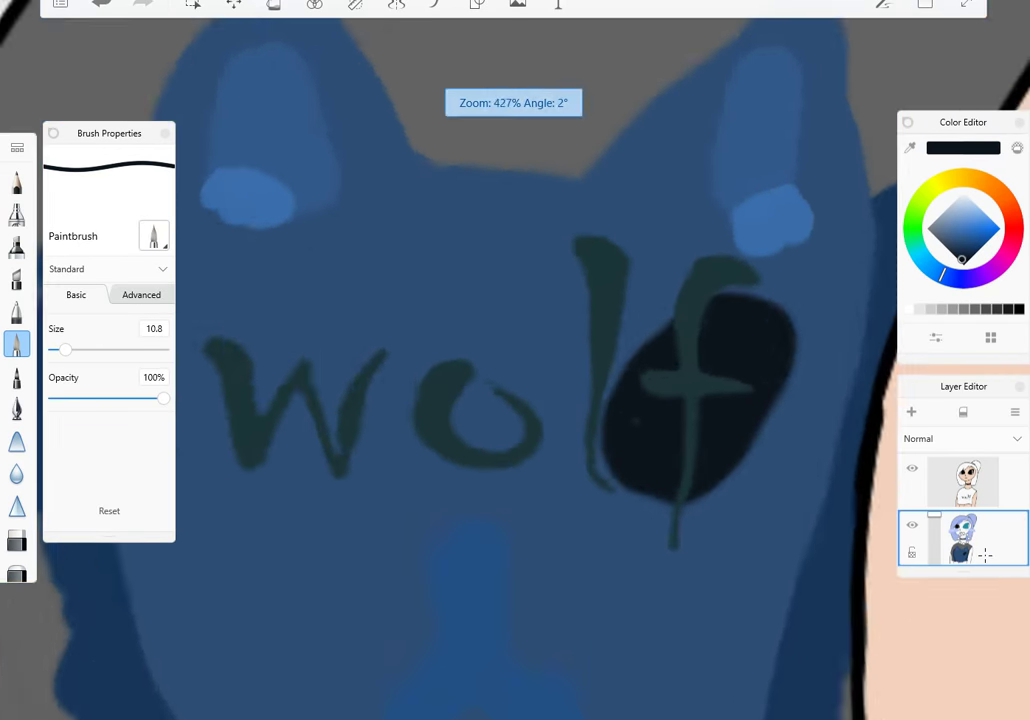
- Paint a matching near-black oval eye behind the "w" on the cat's face
scroll(515, 360, "up", 2)
mouse_move(450, 370)
left_mouse_down()
mouse_move(420, 480)
mouse_move(500, 355)
left_mouse_up()
mouse_move(400, 420)
left_mouse_down()
mouse_move(310, 280)
mouse_move(340, 250)
left_mouse_up()
scroll(515, 360, "down", 3)
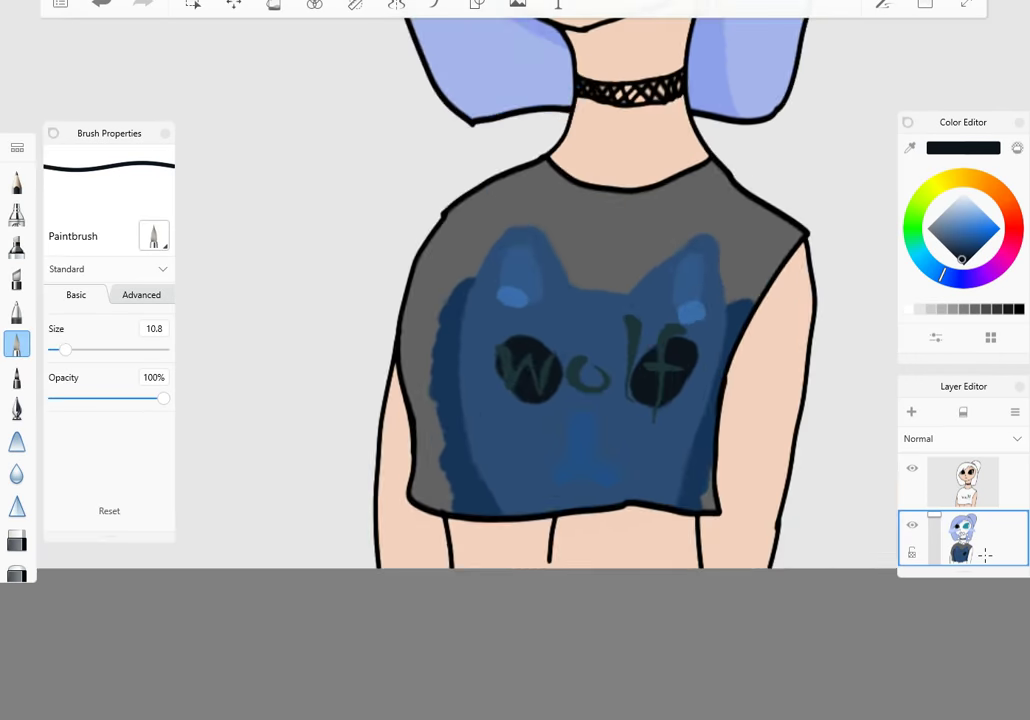
- Merge the line-art layer with the color layer and fit the whole canvas in view
scroll(515, 360, "down", 3)
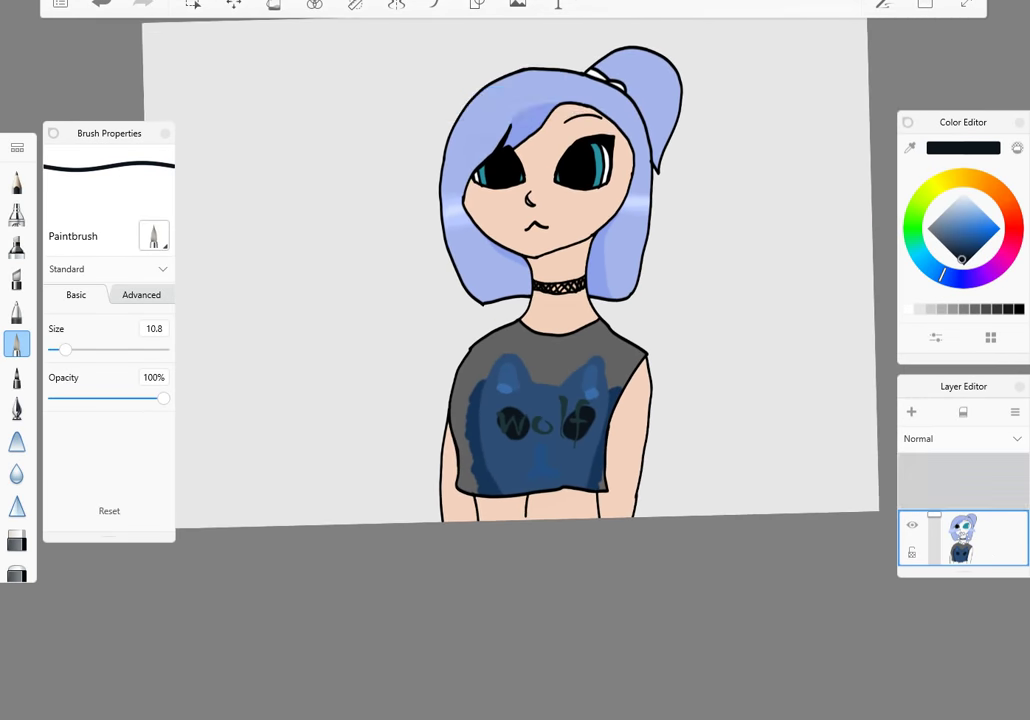
left_click(963, 482)
left_click(963, 482)
left_click(966, 528)
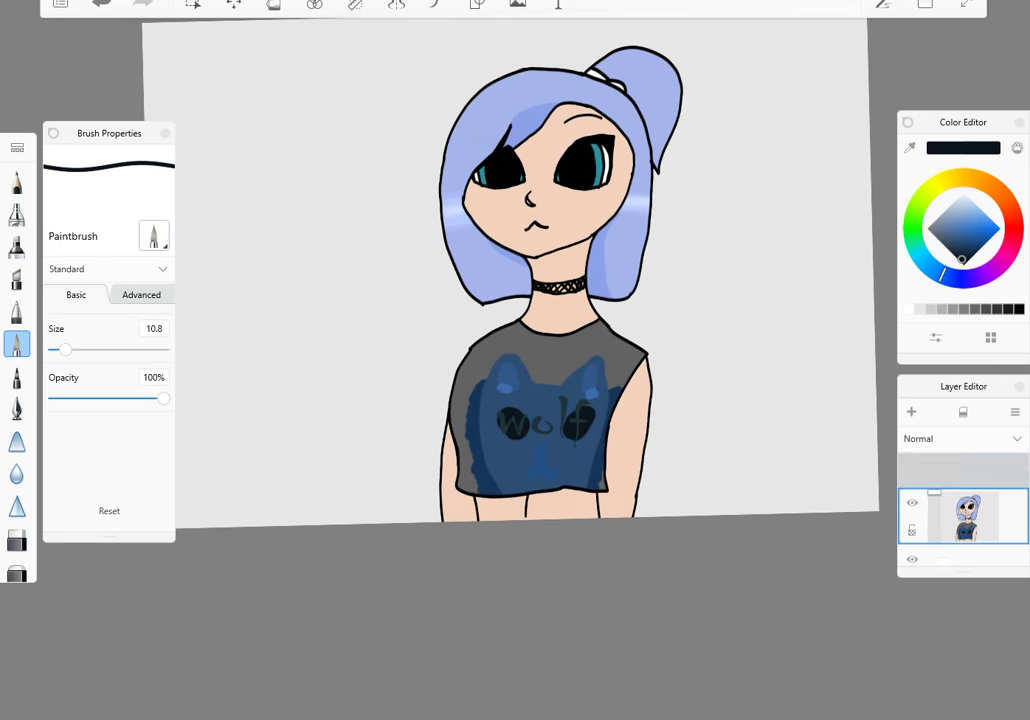
key("Home")
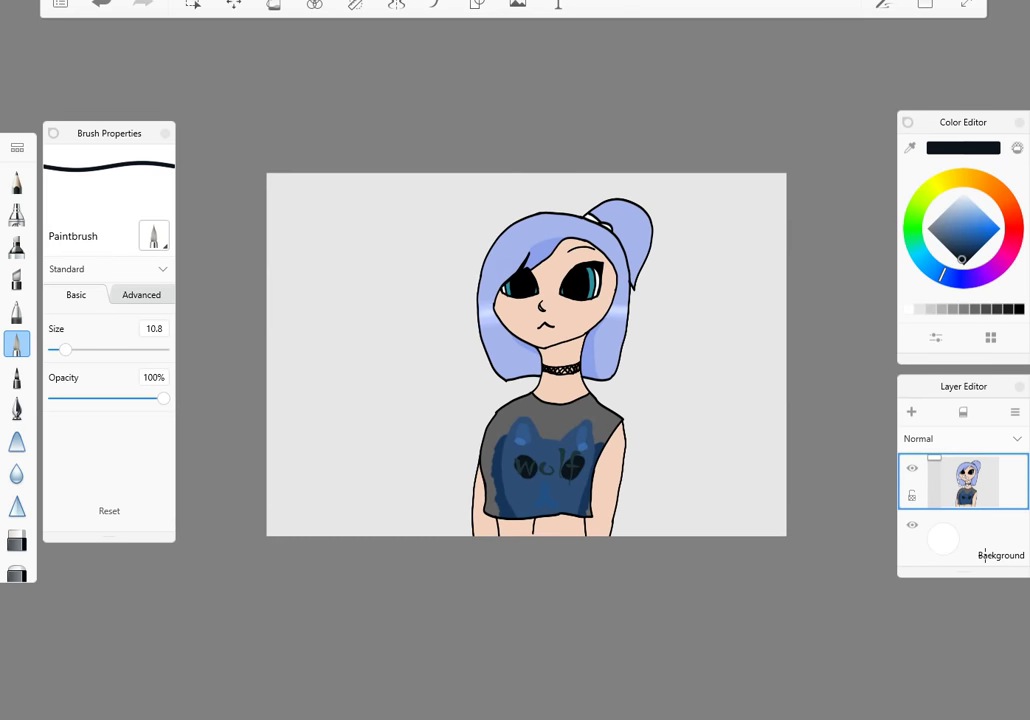
- Create a text with the character's first and middle name in the Curlz MT font
key("t")
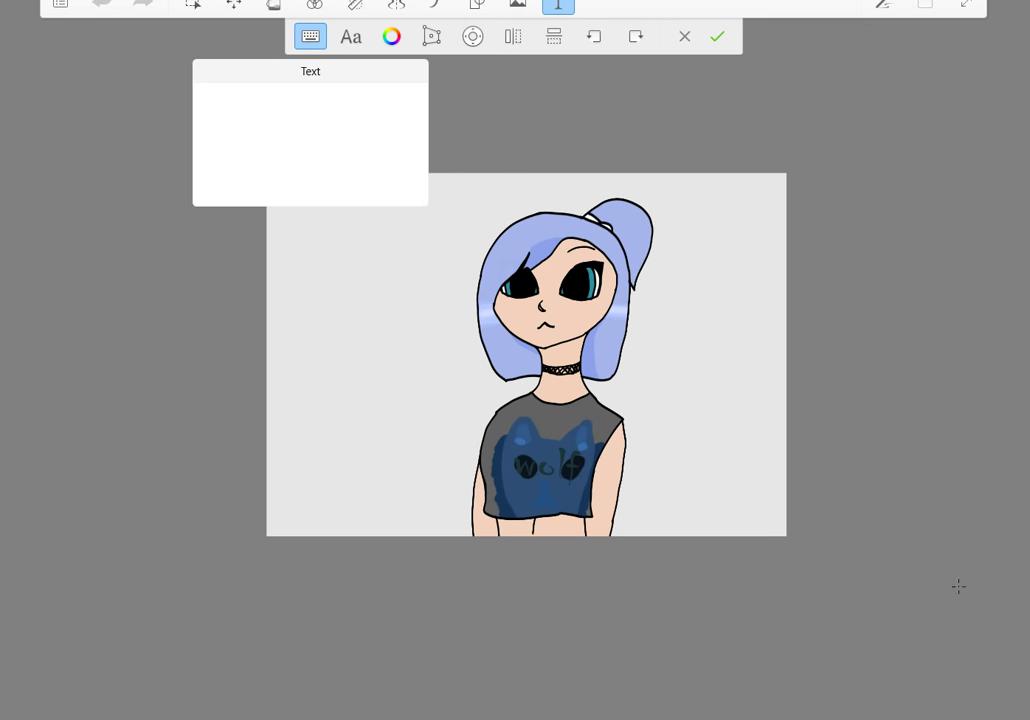
left_click(354, 39)
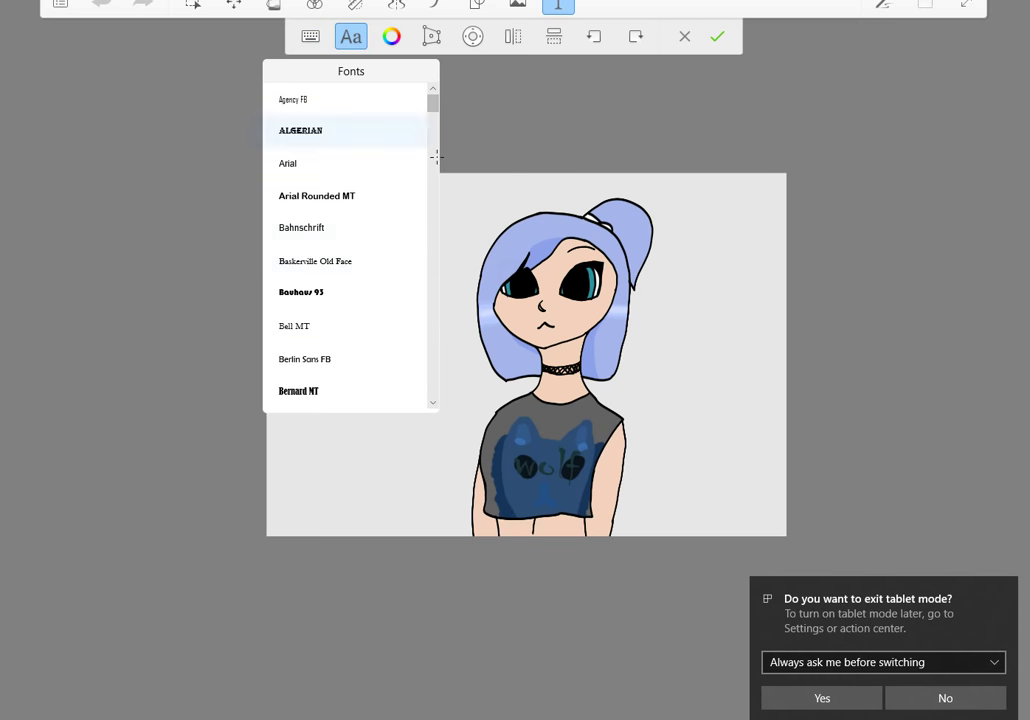
scroll(455, 166, "down", 10)
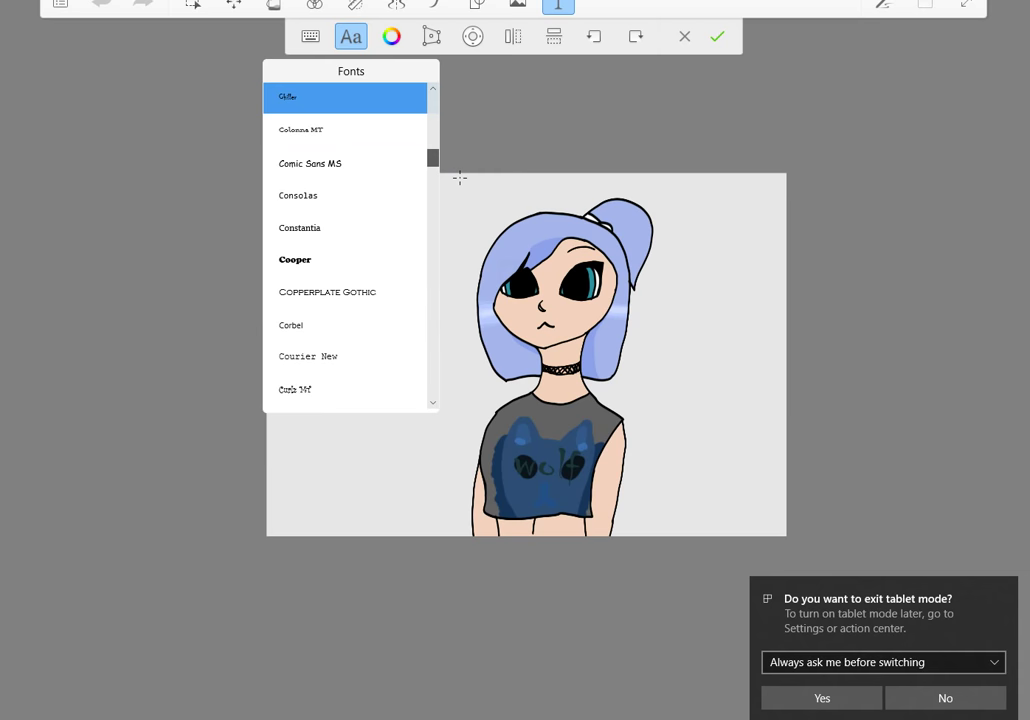
scroll(459, 180, "down", 5)
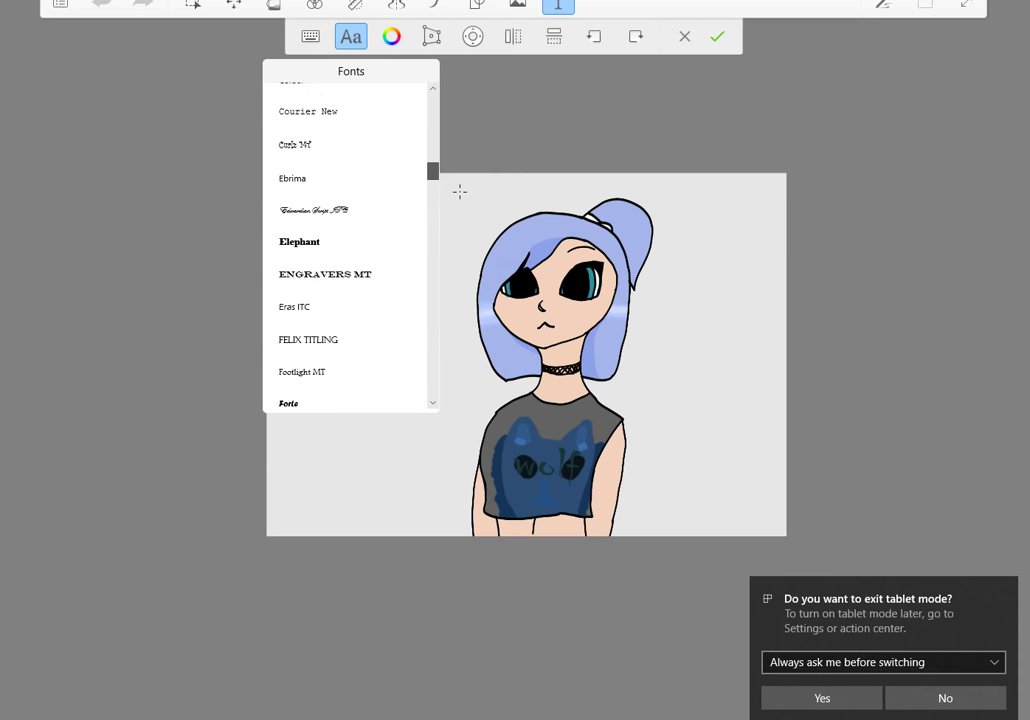
left_click(410, 149)
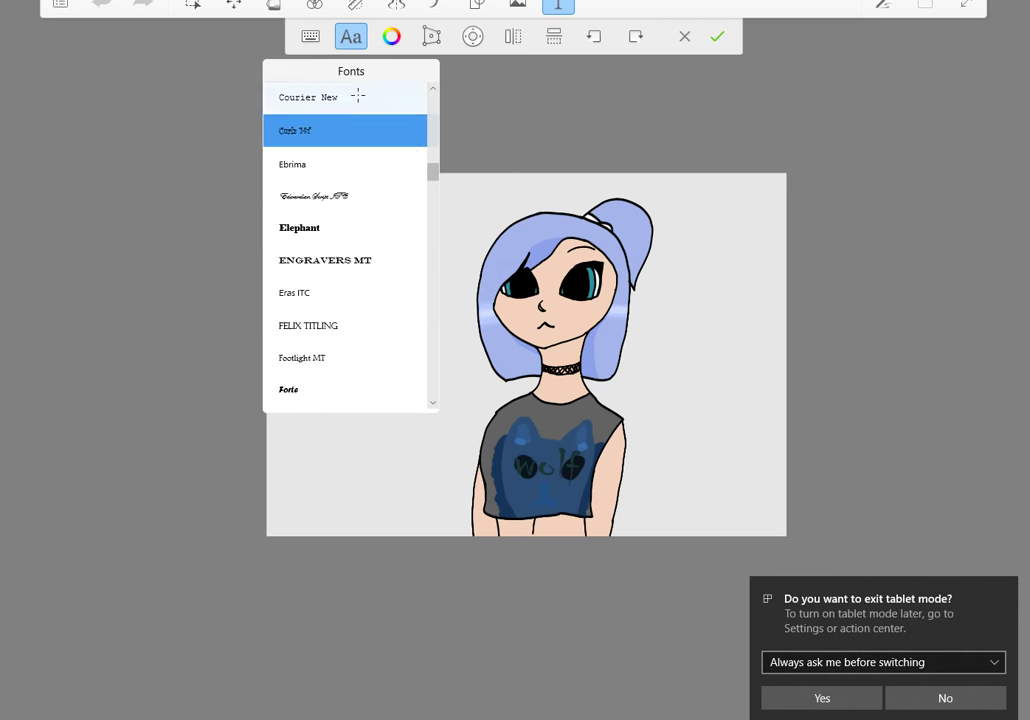
left_click(311, 38)
type("Sky")
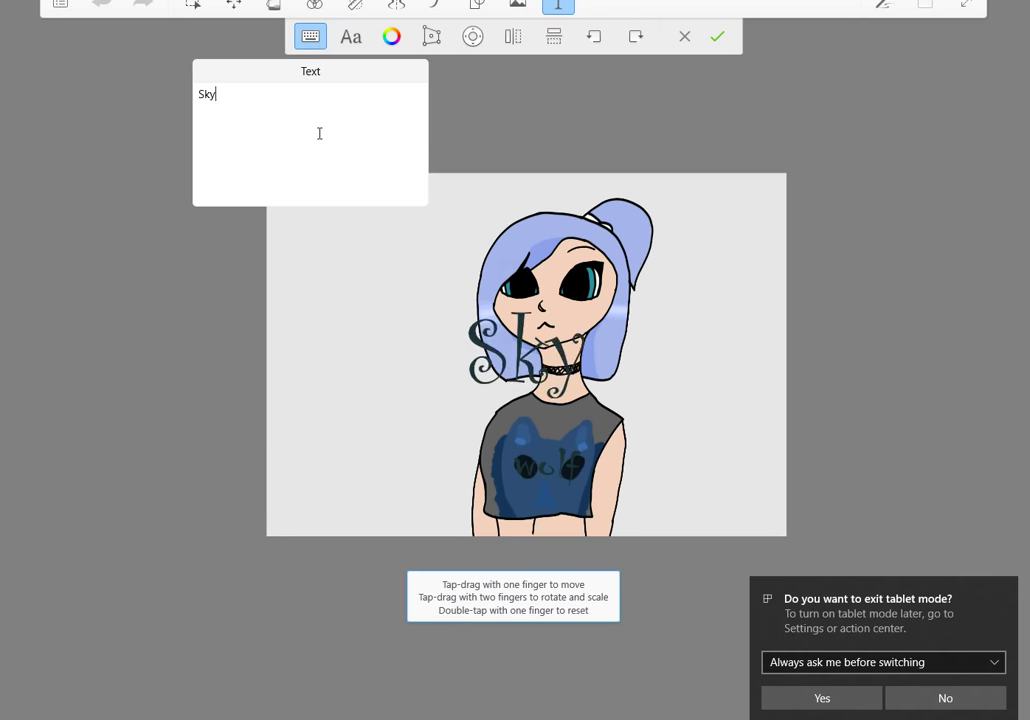
type("ler Janw")
type("er Jane")
- Place the name text, reduced in size, in the canvas's upper-left area, apply it and agree to exit tablet mode
left_click_drag(526, 352, 382, 224)
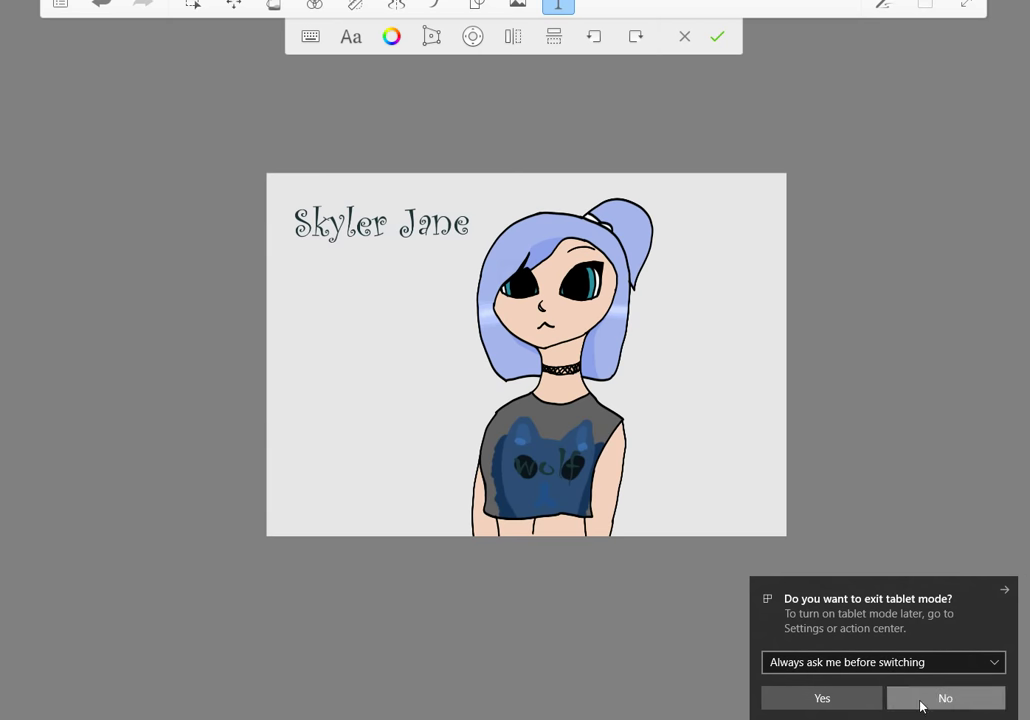
left_click(821, 698)
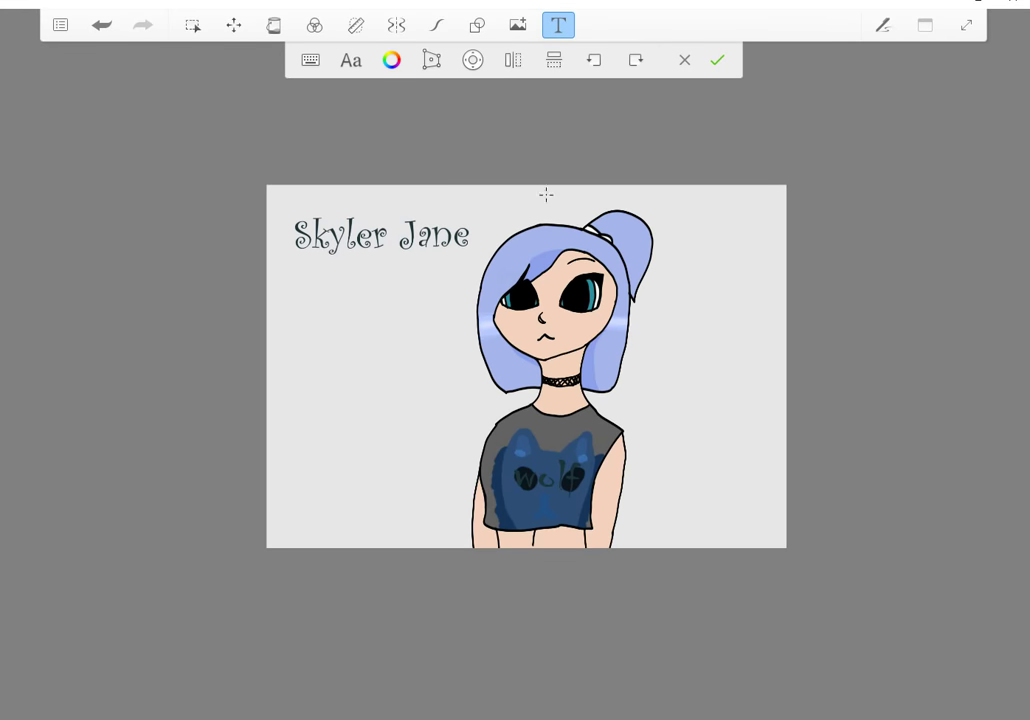
left_click(718, 59)
- Start a new text on the drawing and set its font to Bauhaus 93
left_click(558, 27)
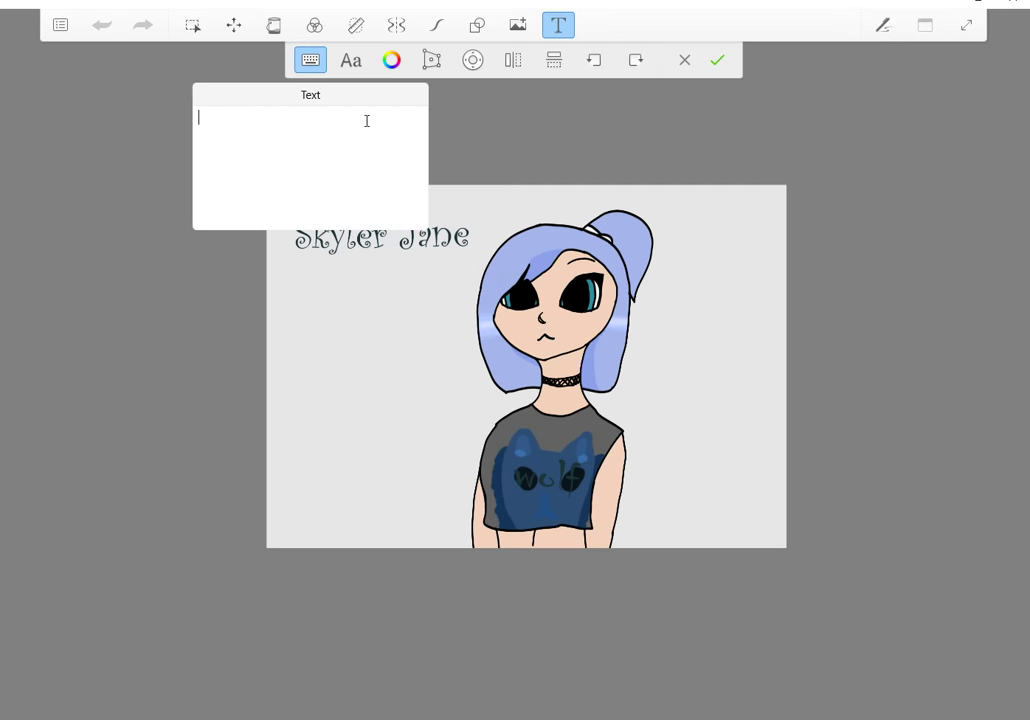
type("th")
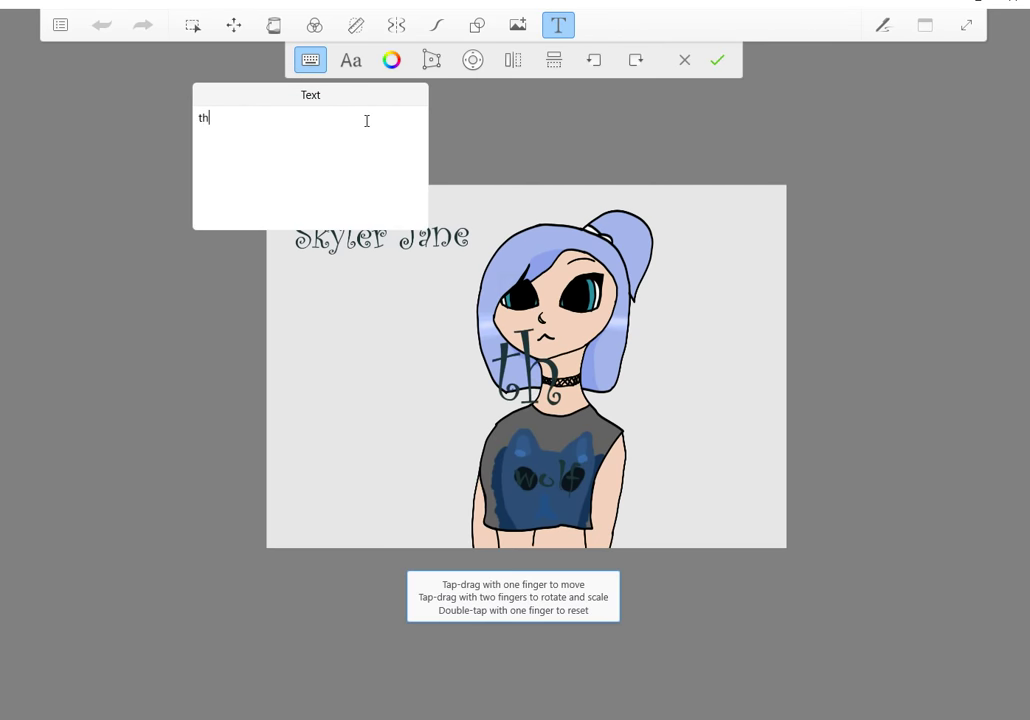
key("BackSpace")
key("BackSpace")
left_click(352, 61)
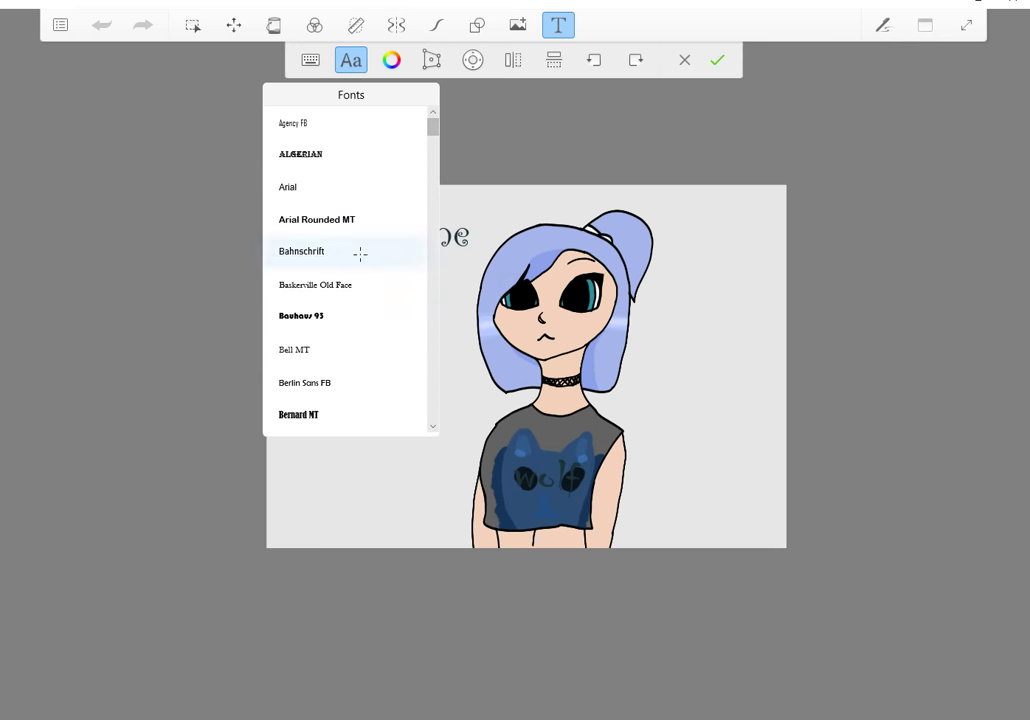
left_click(358, 318)
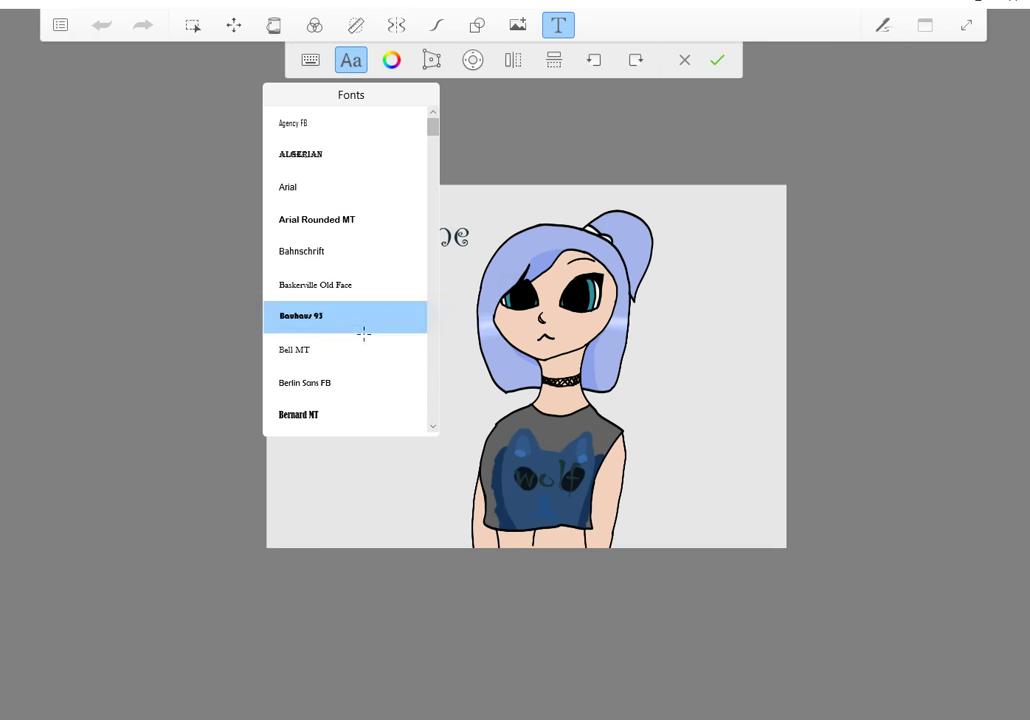
- Enter "thx" as the text and set its color to black
left_click(313, 78)
type("thx")
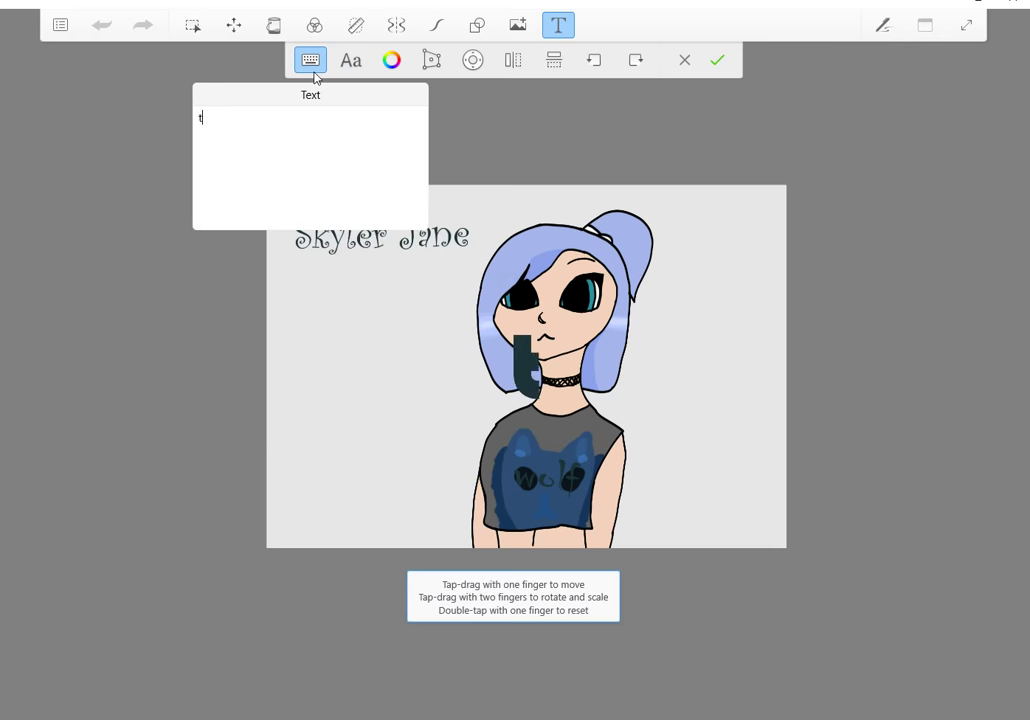
left_click(391, 60)
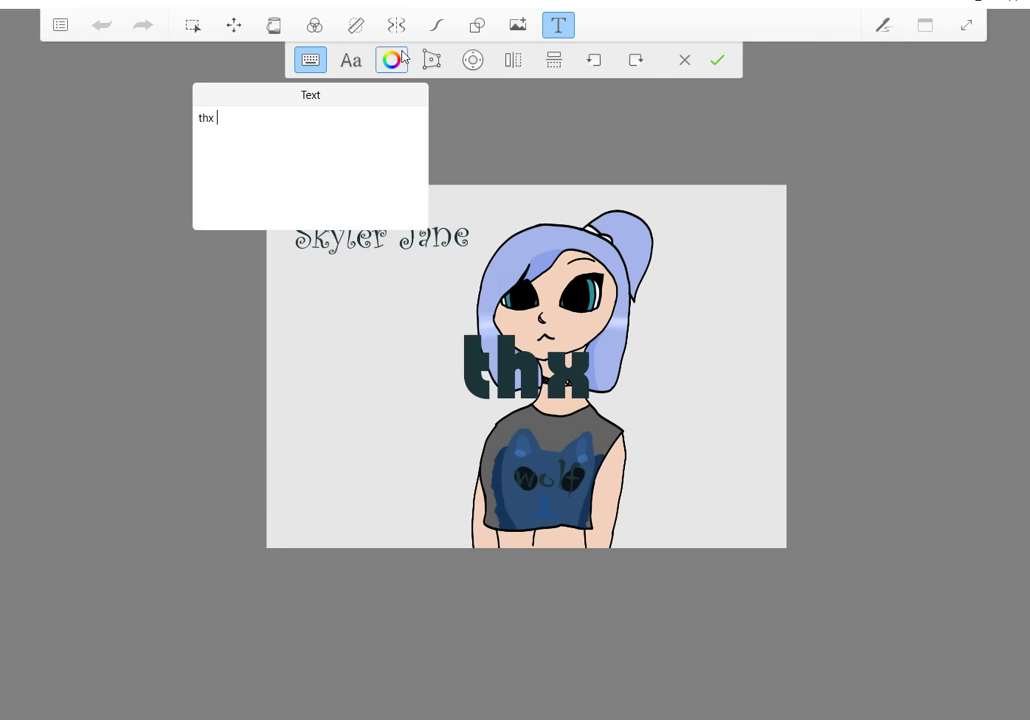
left_click(391, 236)
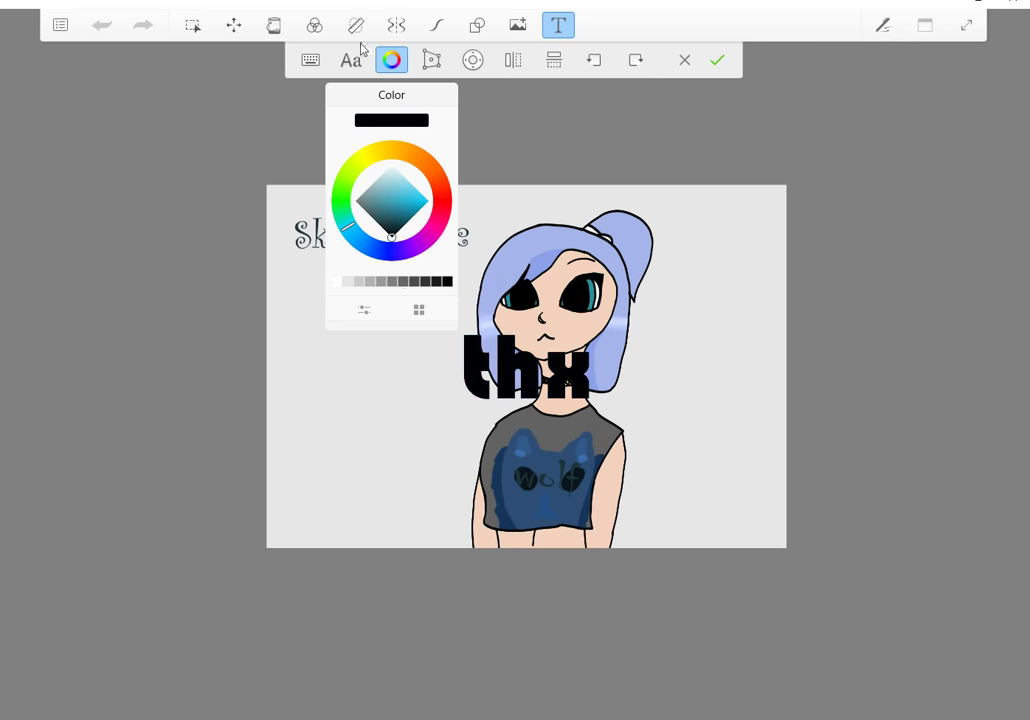
- Extend the text to "thx for w" and clear the whole entry
left_click(311, 61)
type("for wa")
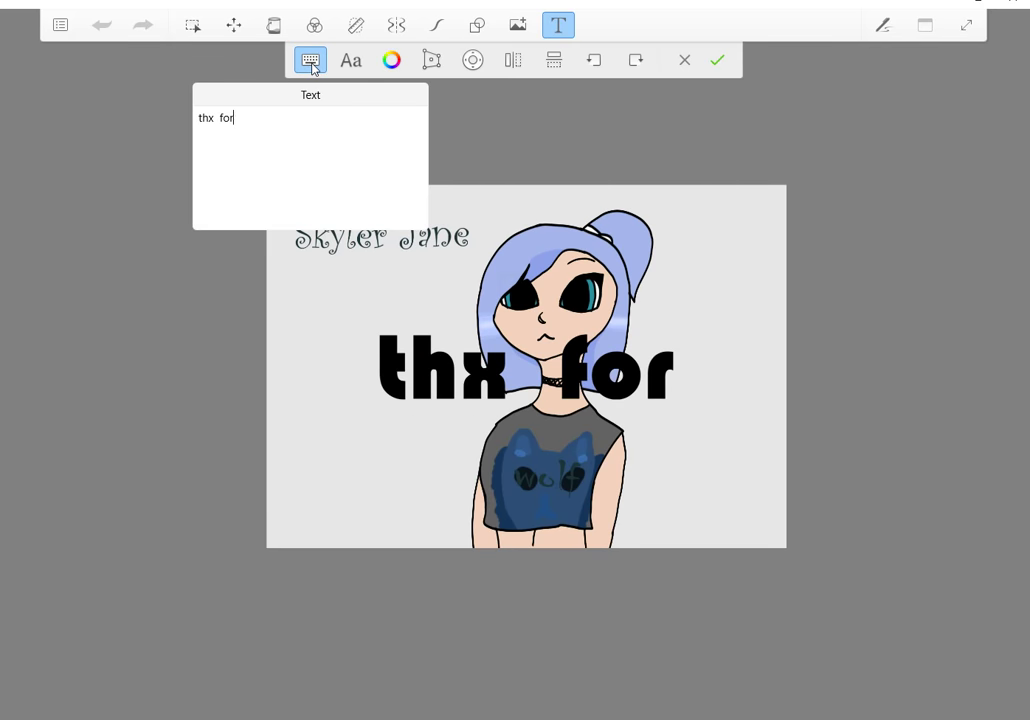
key("BackSpace")
key("BackSpace")
key("BackSpace")
key("BackSpace")
key("BackSpace")
key("BackSpace")
key("BackSpace")
key("BackSpace")
key("BackSpace")
key("BackSpace")
key("BackSpace")
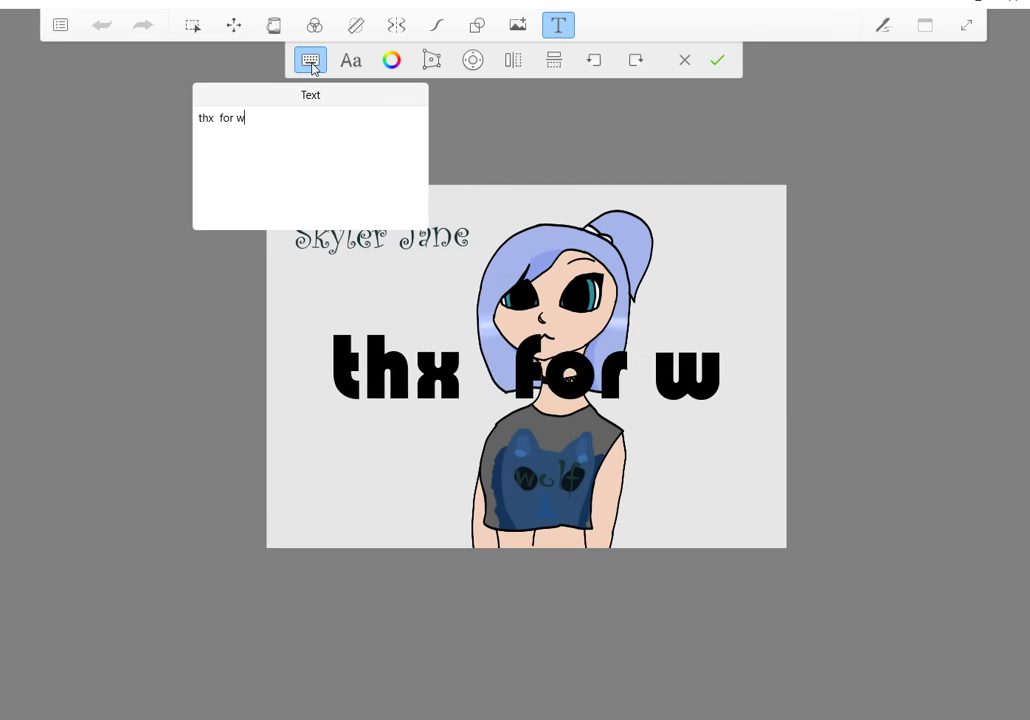
- Preview the text "watching!" over the drawing and clear the entry
type("watchi")
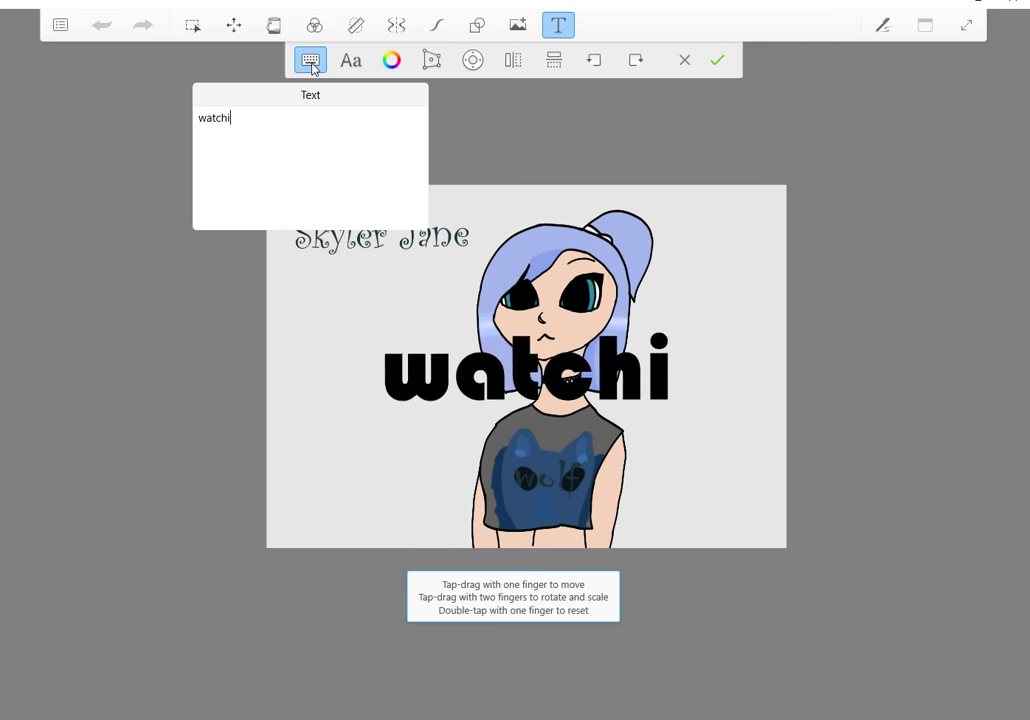
type("ng!")
key("BackSpace")
key("BackSpace")
key("BackSpace")
key("BackSpace")
key("BackSpace")
key("BackSpace")
key("BackSpace")
key("BackSpace")
key("BackSpace")
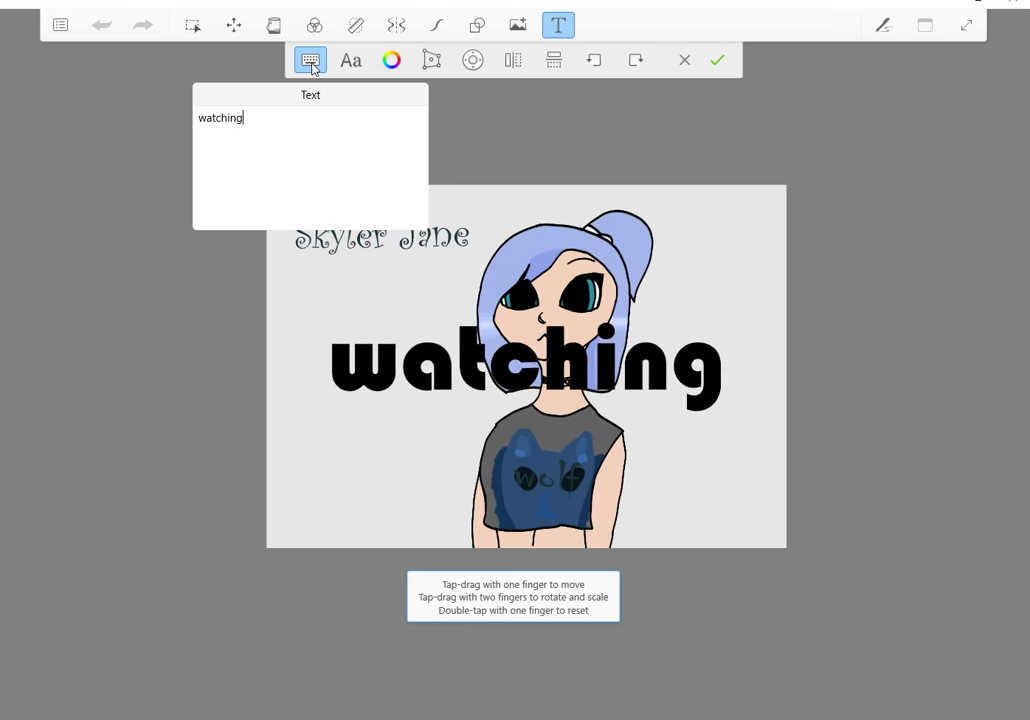
- Preview the text "like and sub!" over the drawing and clear the entry
type("Iike and")
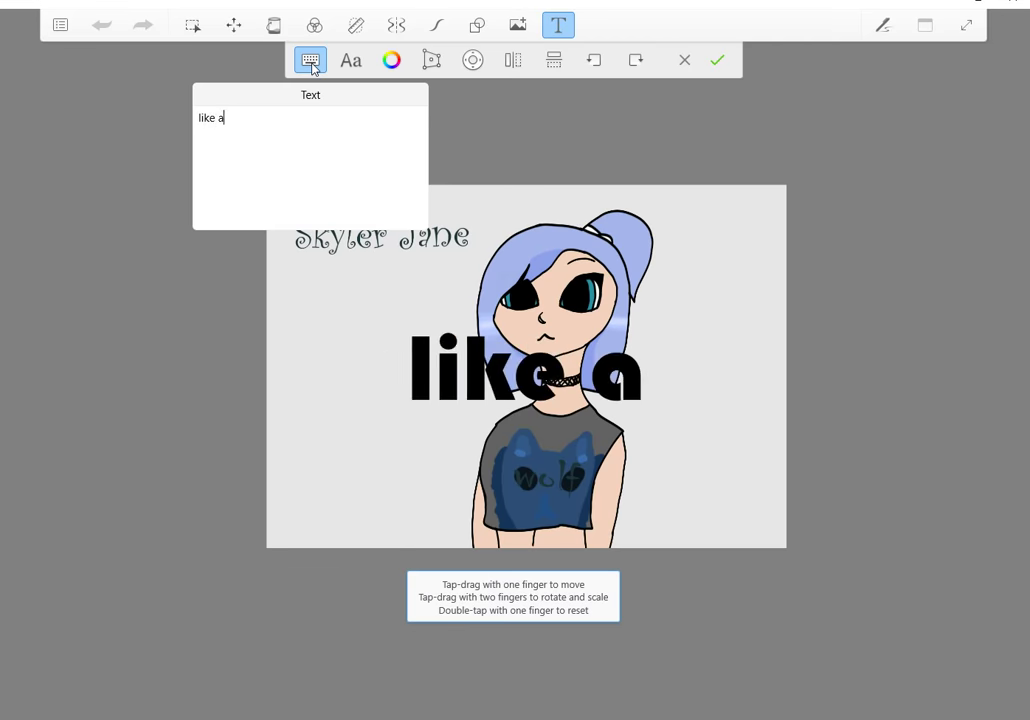
type(" sub")
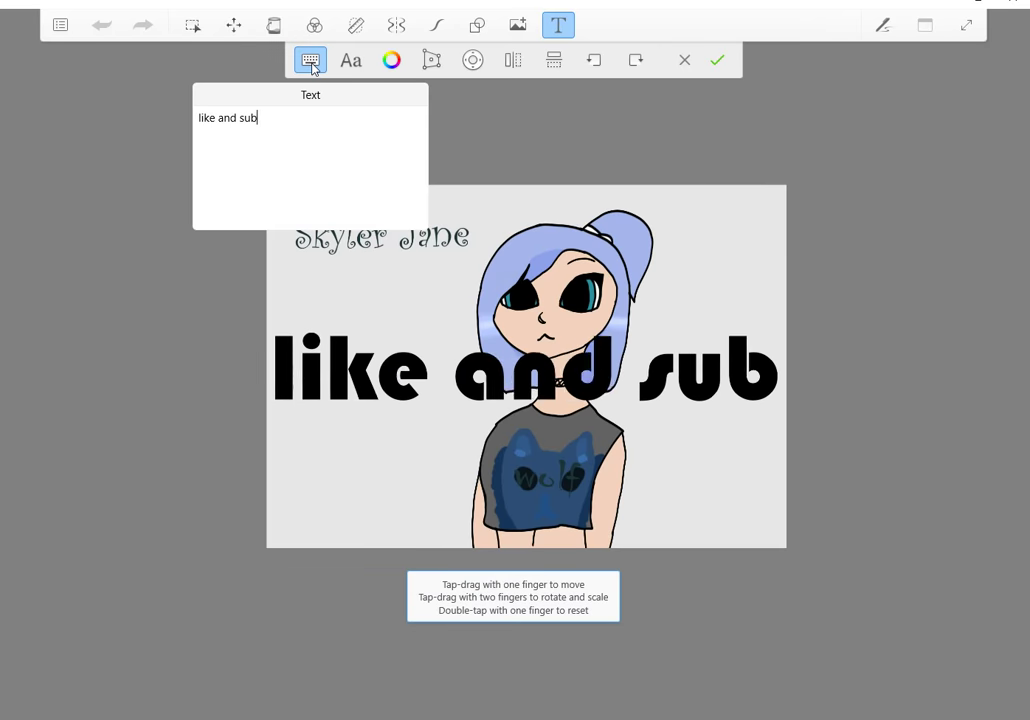
type("!")
key("BackSpace")
key("BackSpace")
key("BackSpace")
key("BackSpace")
key("BackSpace")
key("BackSpace")
key("BackSpace")
key("BackSpace")
key("BackSpace")
key("BackSpace")
key("BackSpace")
key("BackSpace")
key("BackSpace")
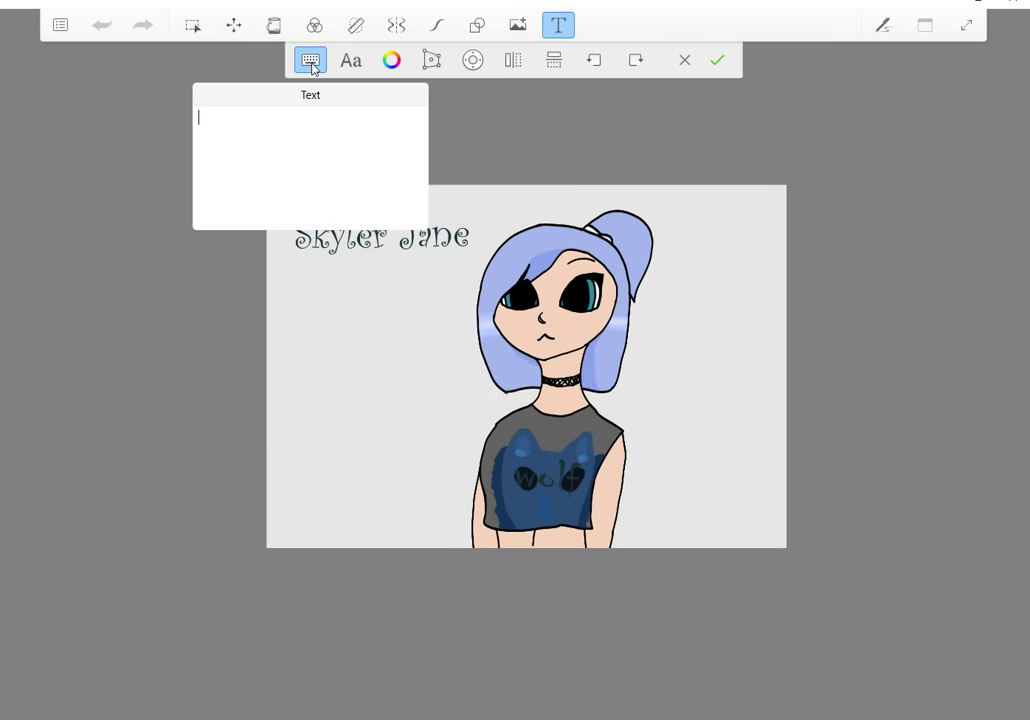
- Preview the farewell text "bai :3" over the drawing and clear the entry
type("ba")
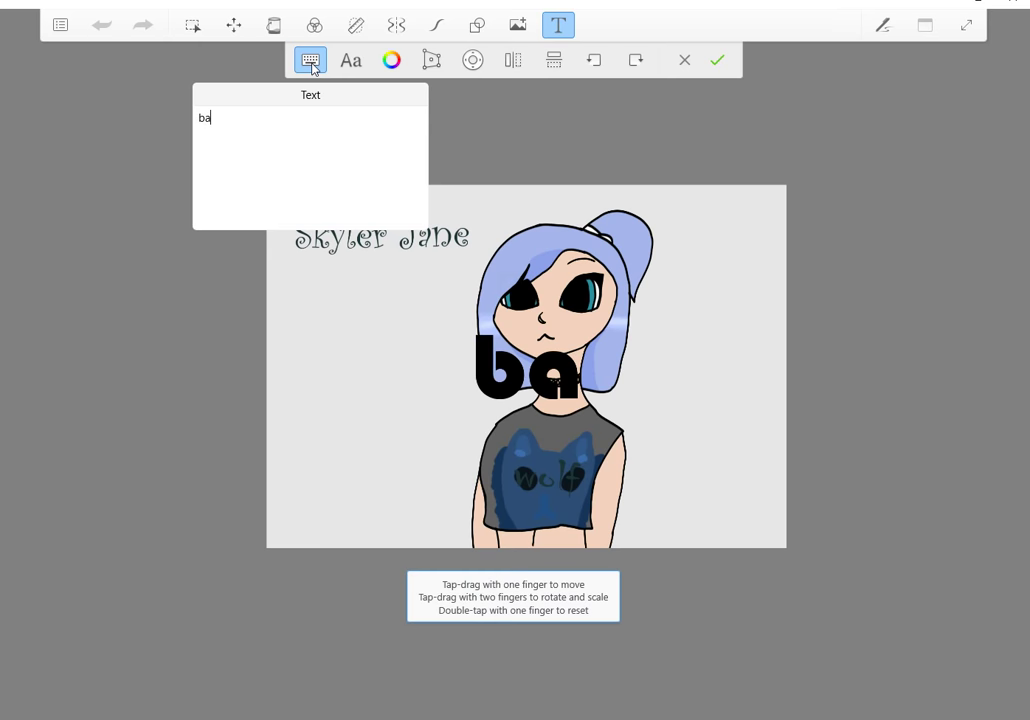
type("i :3")
key("BackSpace")
key("BackSpace")
key("BackSpace")
key("BackSpace")
key("BackSpace")
key("BackSpace")
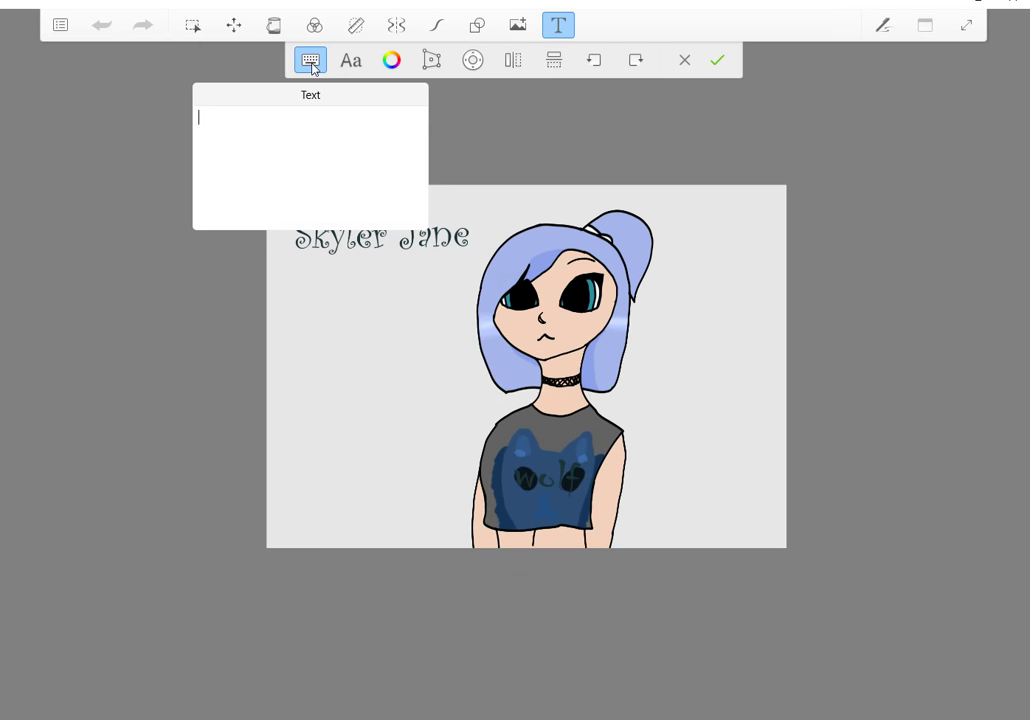